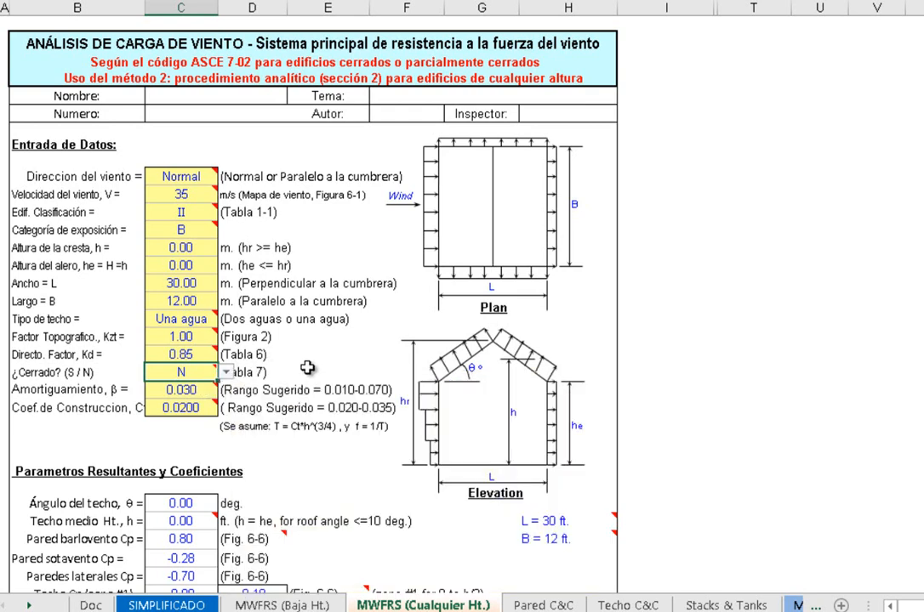
Review the input data and the resulting parameters and coefficients on the MWFRS (Cualquier Ht.) sheet
{"action": "scroll", "coordinate": [340, 441], "scroll_direction": "down", "scroll_amount": 1}
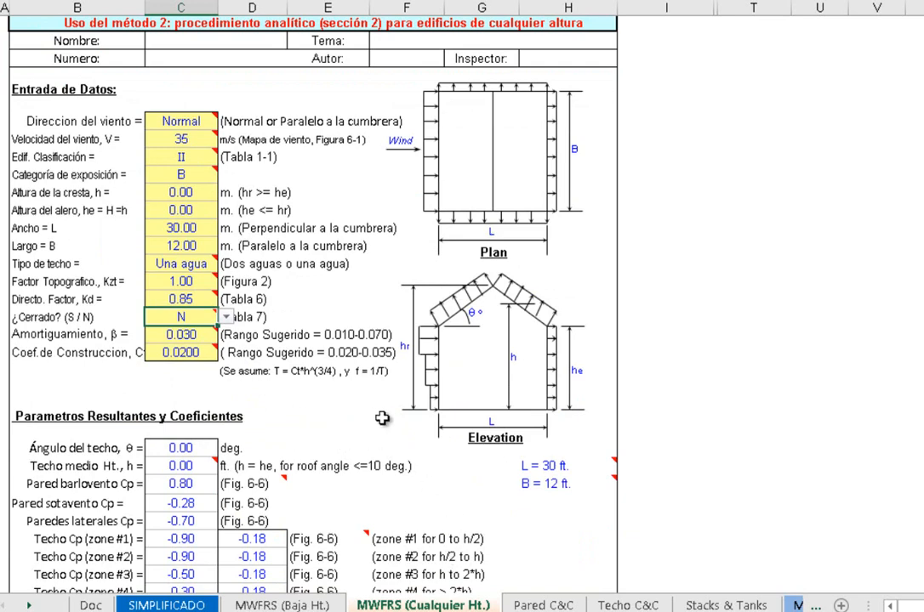
{"action": "scroll", "coordinate": [375, 415], "scroll_direction": "down", "scroll_amount": 1}
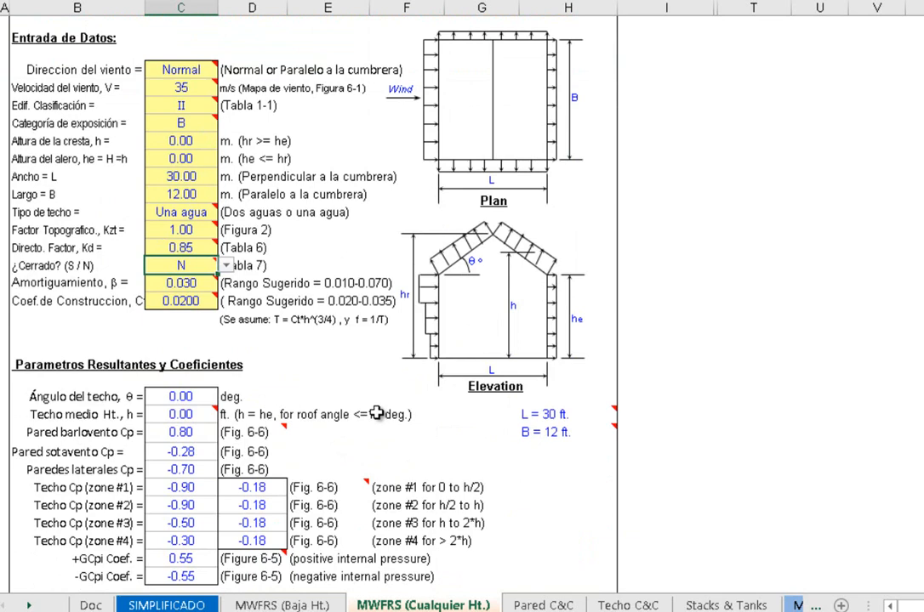
{"action": "scroll", "coordinate": [323, 350], "scroll_direction": "up", "scroll_amount": 2}
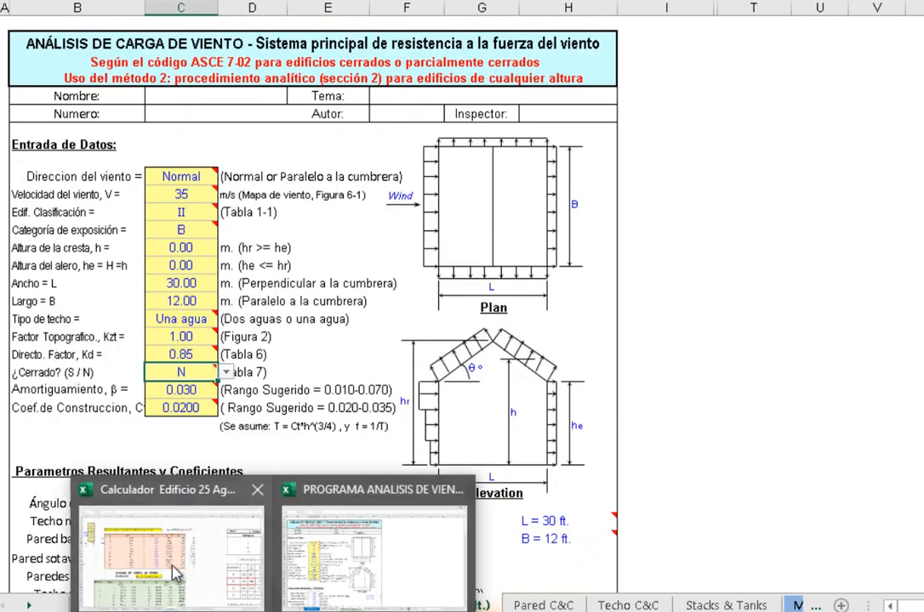
Switch to the Calculador Edificio workbook and read the comments on the yellow input cells in column L
{"action": "left_click", "coordinate": [145, 476]}
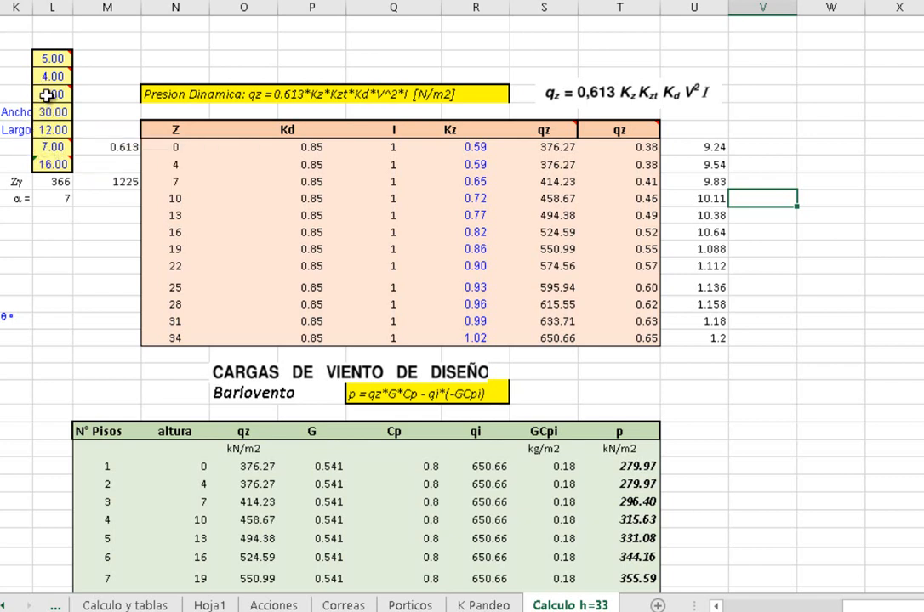
{"action": "mouse_move", "coordinate": [49, 58]}
{"action": "mouse_move", "coordinate": [55, 146]}
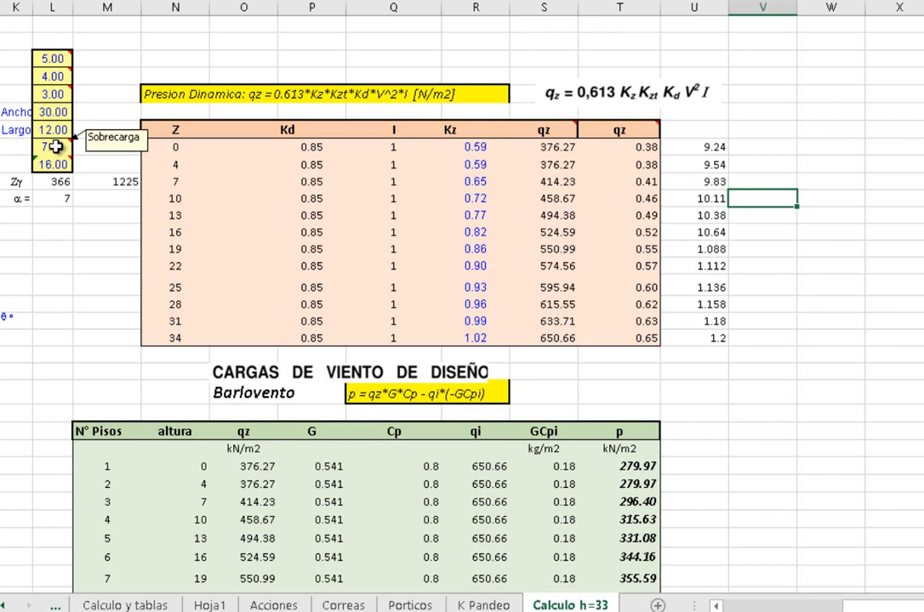
{"action": "mouse_move", "coordinate": [60, 166]}
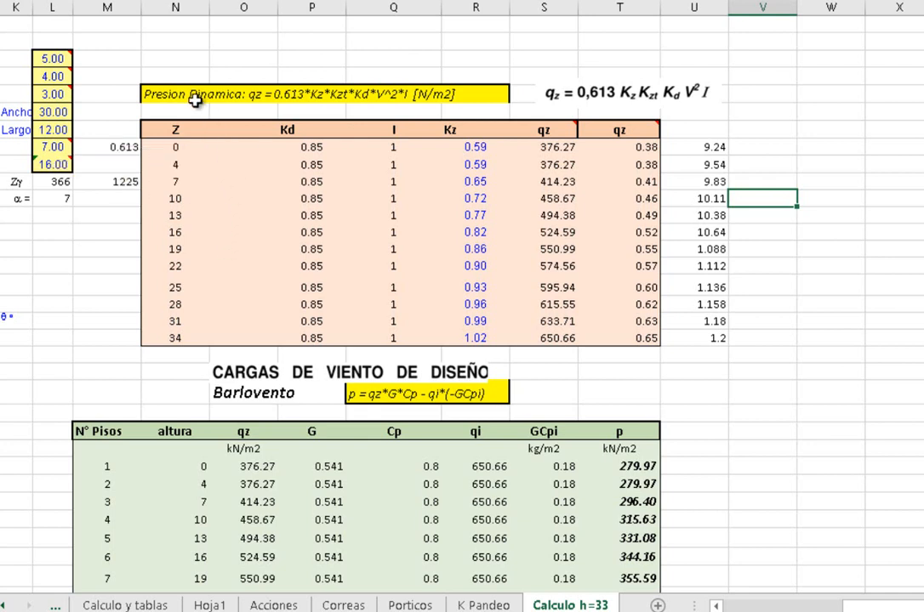
Examine the dynamic pressure formula heading and the I, Kd and Kz values in the Z = 0 row
{"action": "left_click_drag", "start_coordinate": [176, 90], "coordinate": [258, 95]}
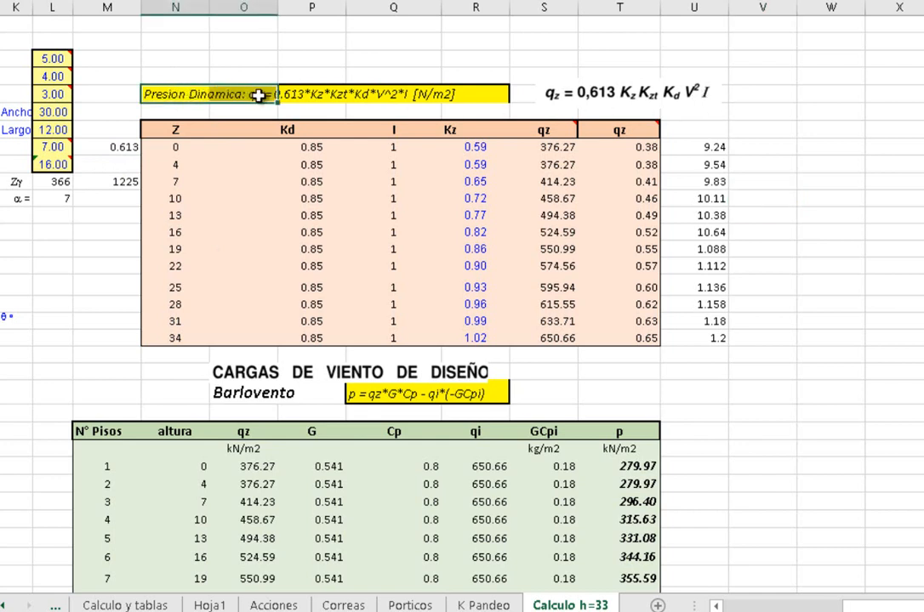
{"action": "left_click", "coordinate": [363, 148]}
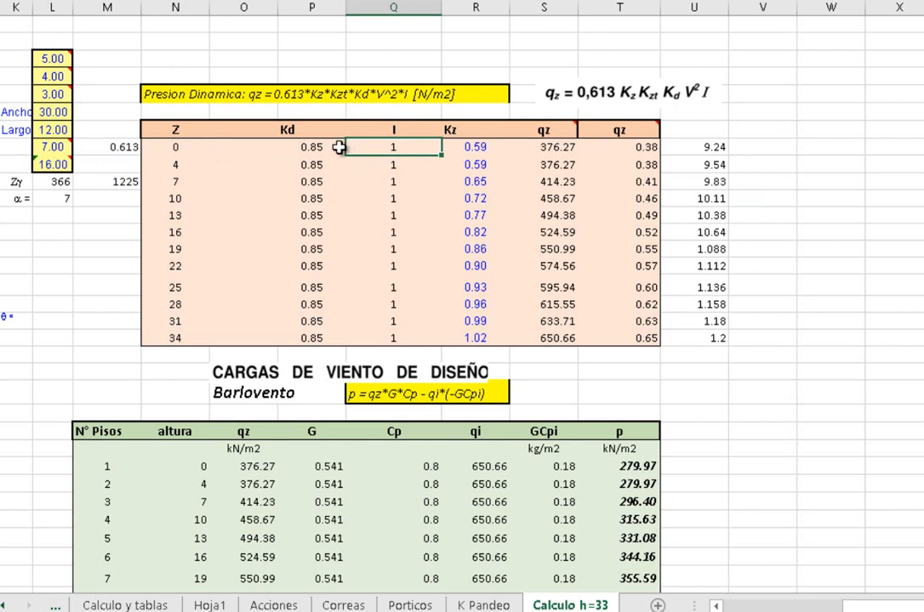
{"action": "left_click", "coordinate": [294, 147]}
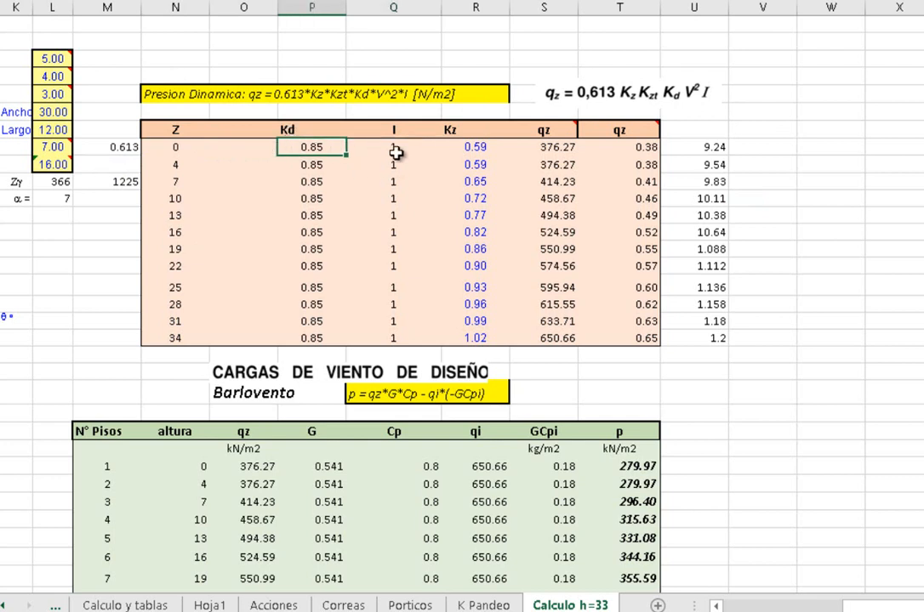
{"action": "left_click", "coordinate": [462, 146]}
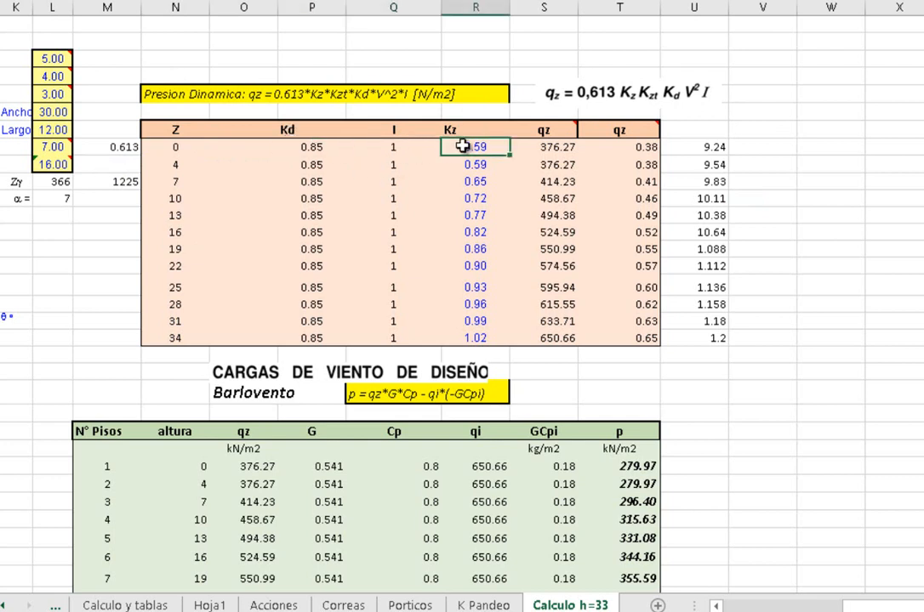
Inspect the qz formula in the Z = 0 row and its referenced constant in M10, leaving the formula unchanged
{"action": "left_click", "coordinate": [553, 150]}
{"action": "double_click", "coordinate": [553, 149]}
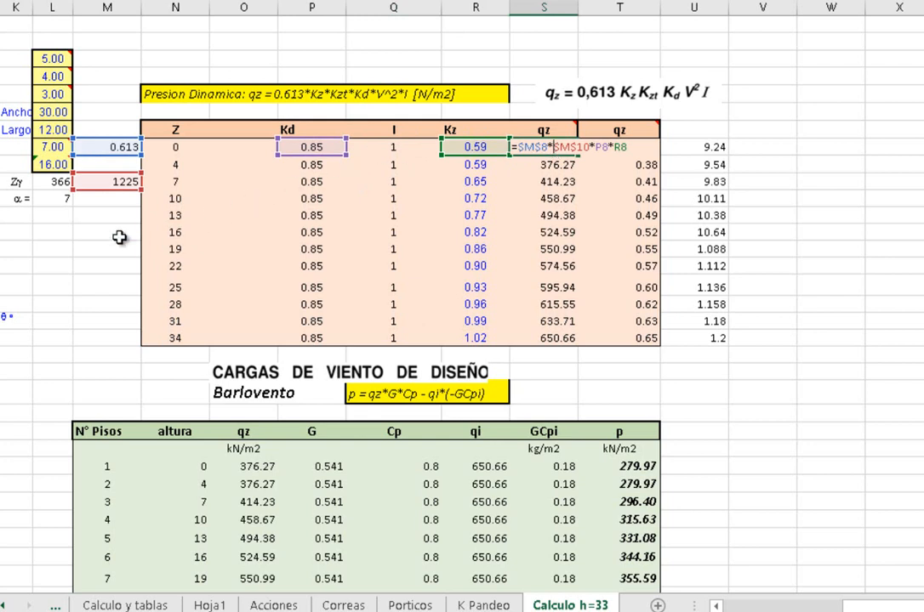
{"action": "key", "text": "Escape"}
{"action": "left_click", "coordinate": [110, 183]}
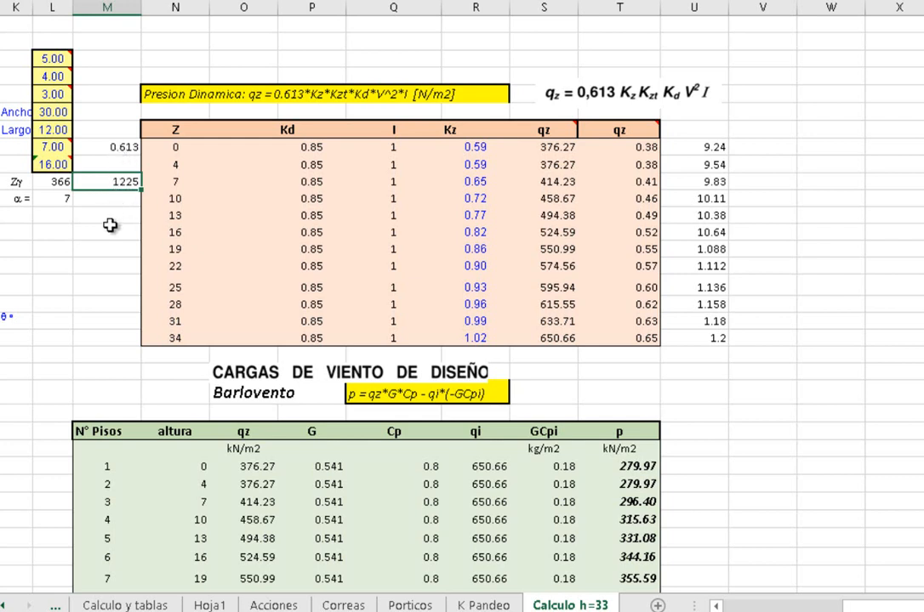
{"action": "left_click", "coordinate": [555, 148]}
{"action": "double_click", "coordinate": [554, 147]}
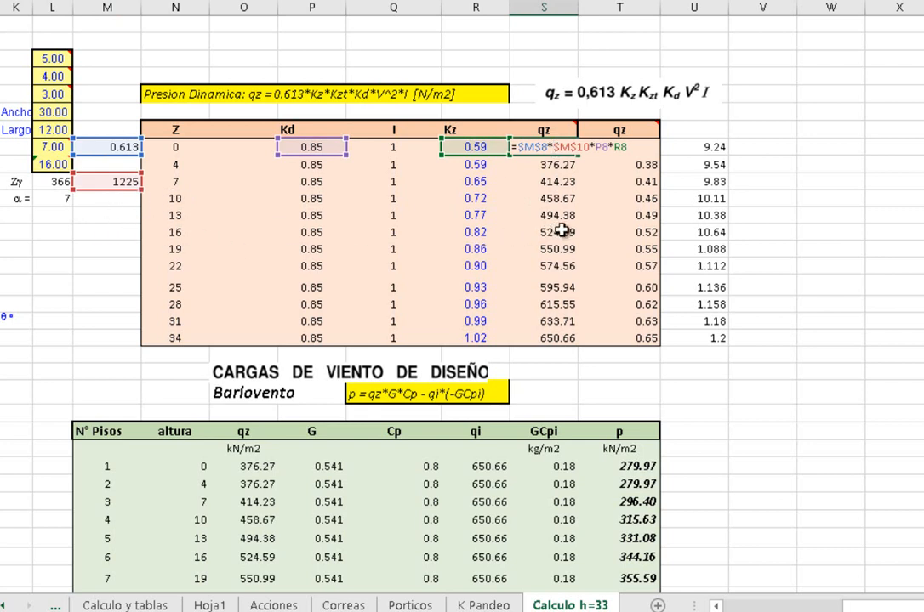
{"action": "key", "text": "Escape"}
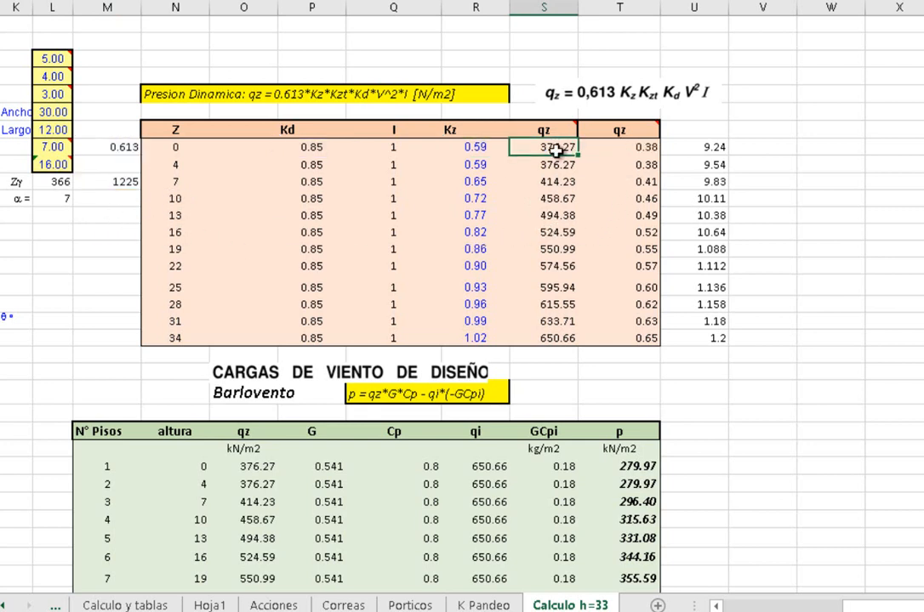
Check the Kz formula in the Z = 0 row against the exposure B terrain constants and the α and Zγ cells
{"action": "left_click", "coordinate": [470, 148]}
{"action": "double_click", "coordinate": [468, 147]}
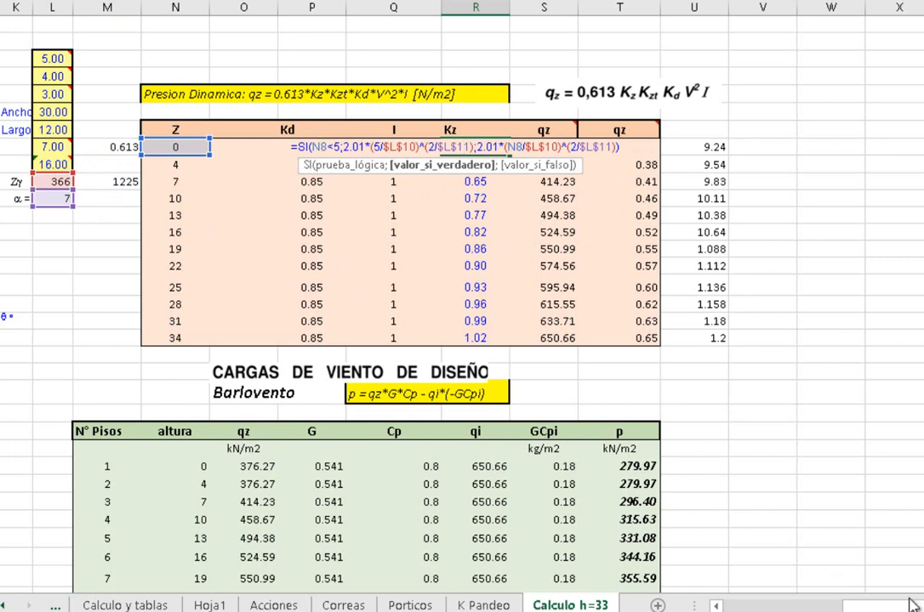
{"action": "left_click_drag", "start_coordinate": [920, 606], "coordinate": [921, 606]}
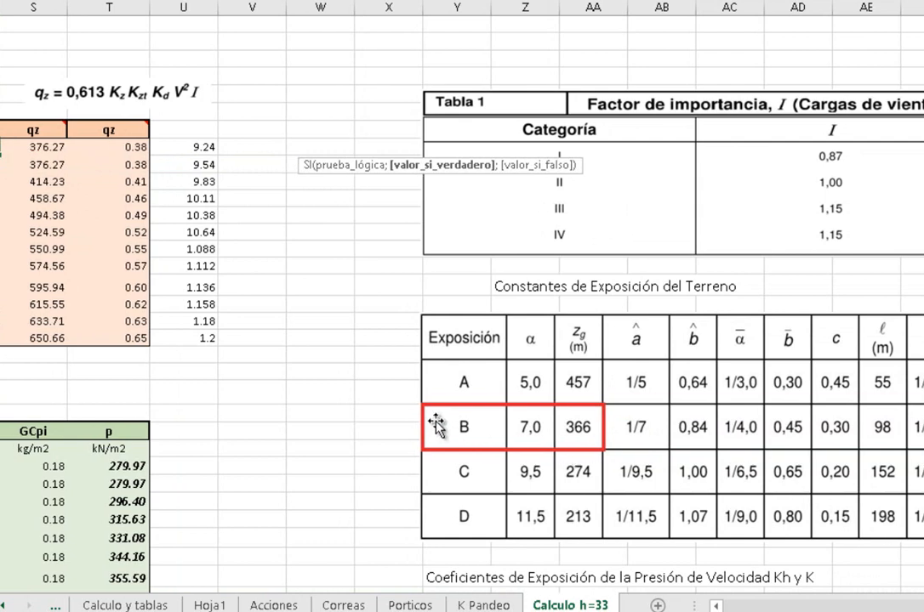
{"action": "left_click", "coordinate": [529, 428]}
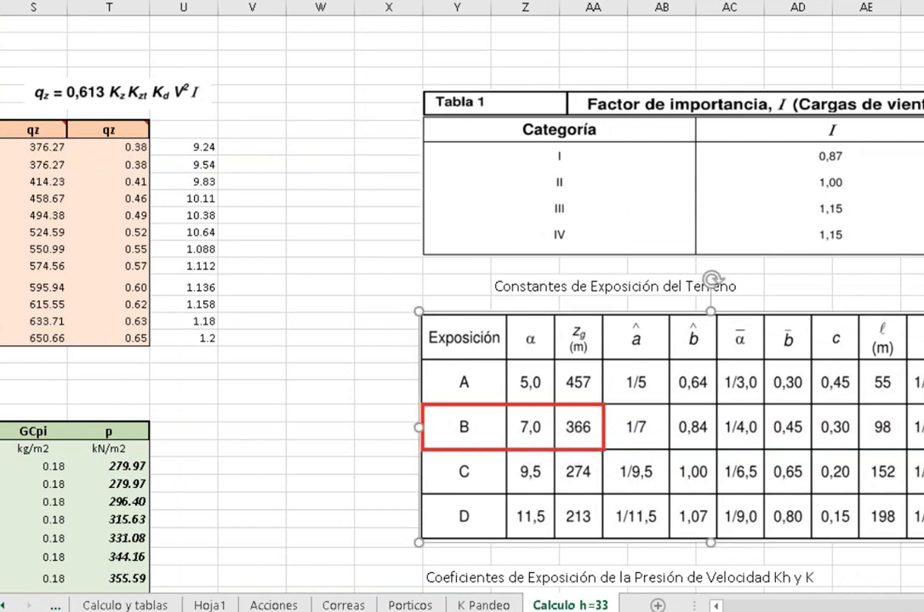
{"action": "left_click_drag", "start_coordinate": [923, 606], "coordinate": [917, 607]}
{"action": "left_click", "coordinate": [52, 198]}
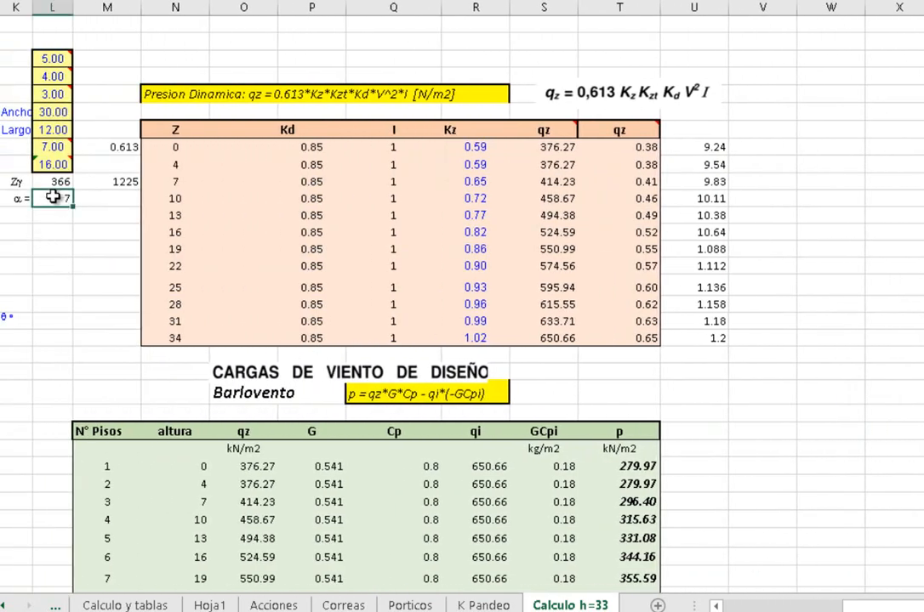
{"action": "left_click", "coordinate": [53, 182]}
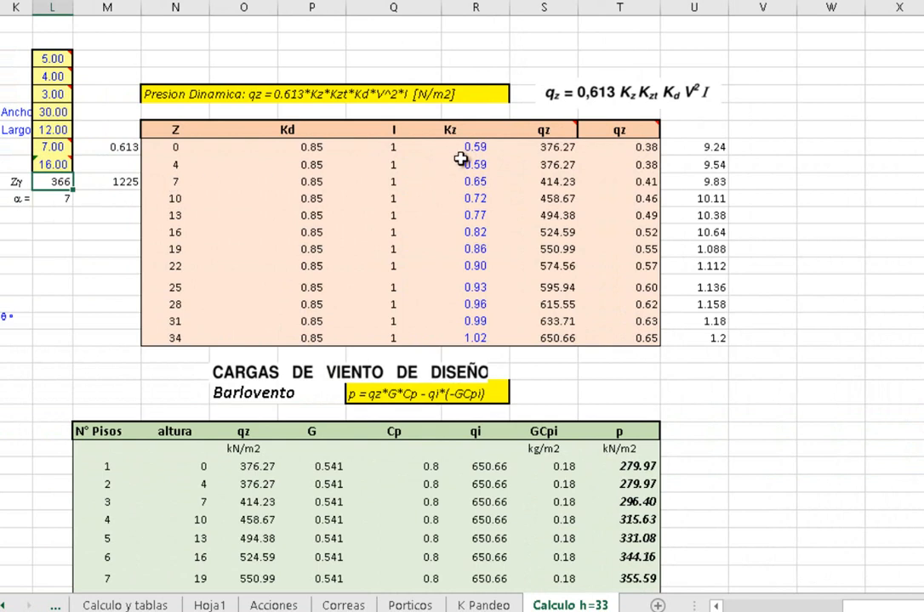
Recheck the first-row qz formula and inspect the Kz cells for heights 4 and 16 without editing them
{"action": "double_click", "coordinate": [551, 148]}
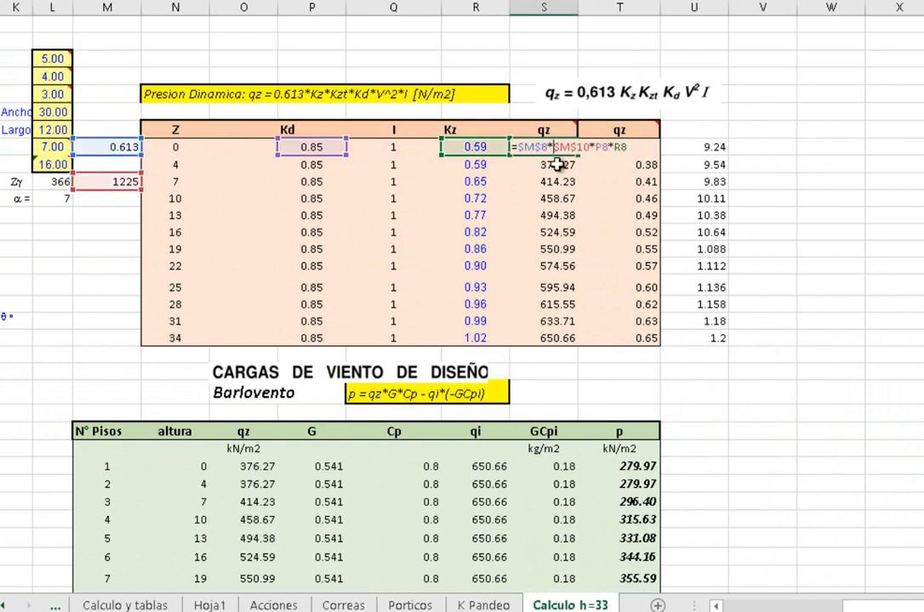
{"action": "key", "text": "Escape"}
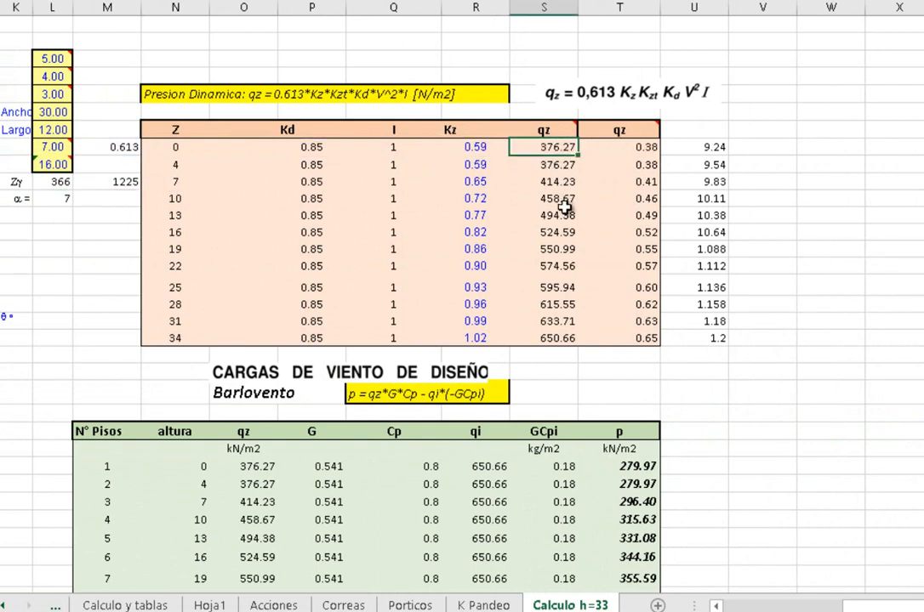
{"action": "left_click", "coordinate": [470, 167]}
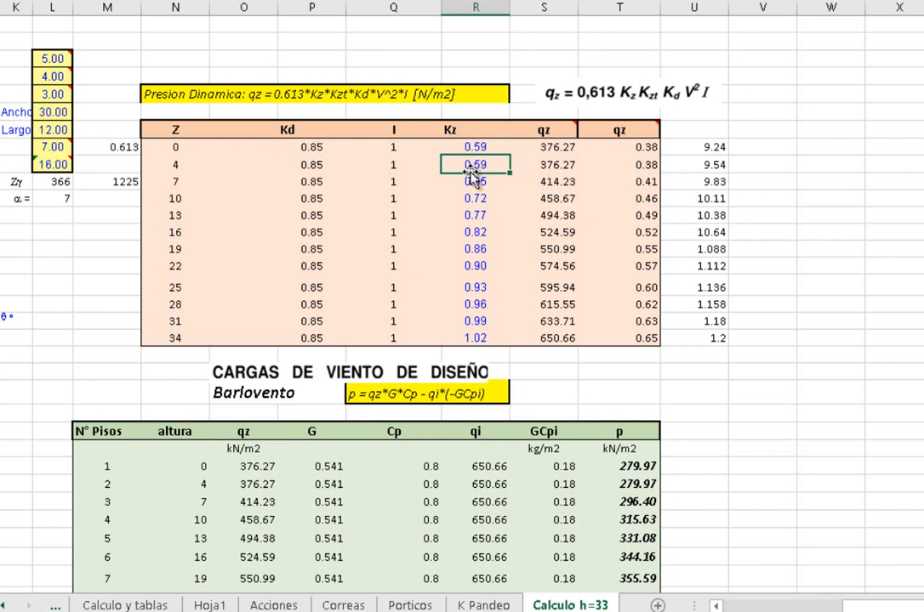
{"action": "double_click", "coordinate": [475, 233]}
{"action": "key", "text": "Escape"}
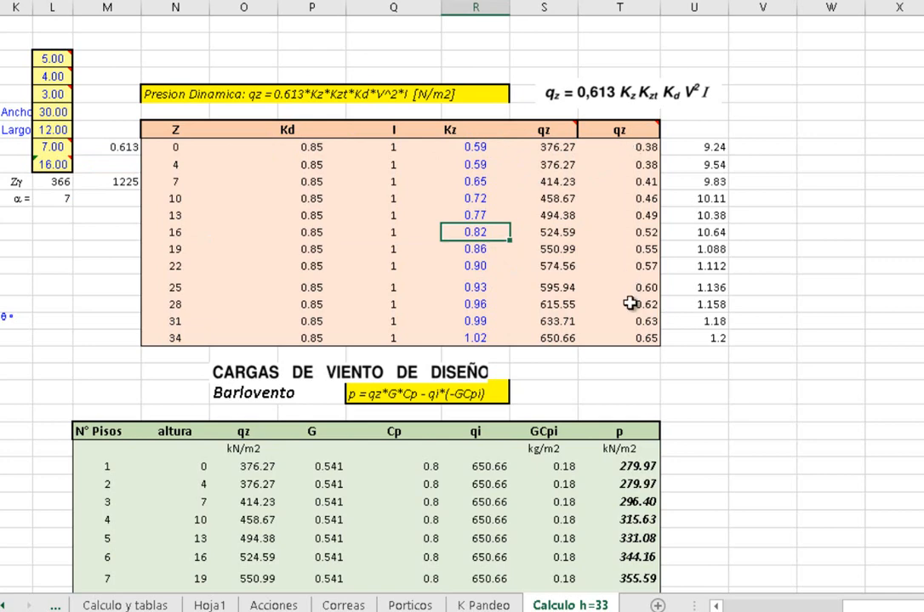
Examine the Barlovento design wind load table, highlighting its floor numbers 1 to 12 and the corresponding heights
{"action": "scroll", "coordinate": [629, 306], "scroll_direction": "down", "scroll_amount": 2}
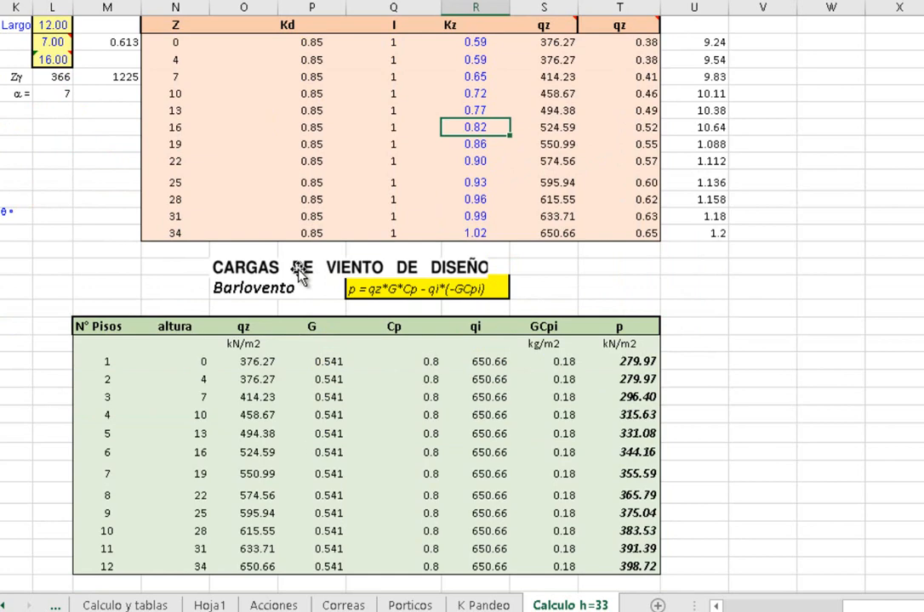
{"action": "scroll", "coordinate": [299, 270], "scroll_direction": "up", "scroll_amount": 1}
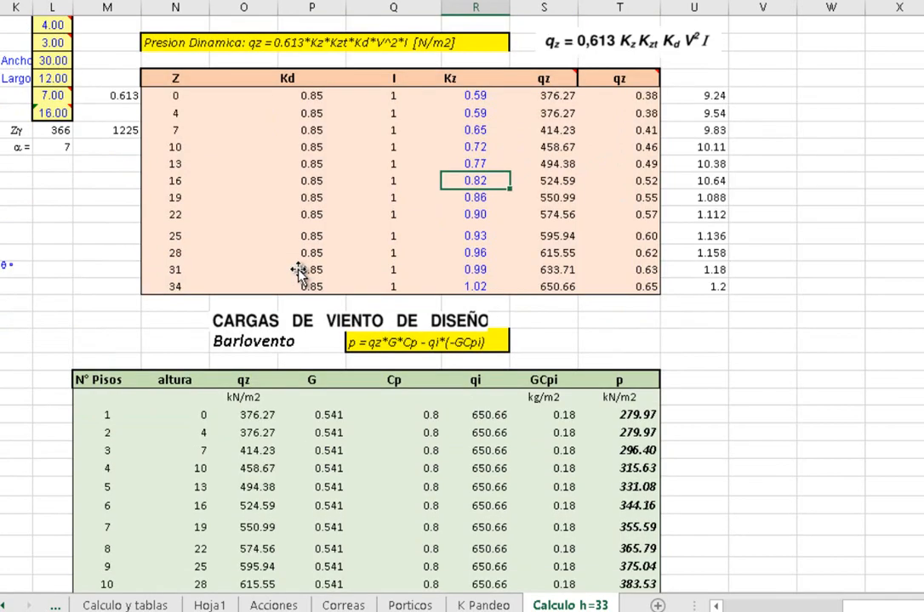
{"action": "scroll", "coordinate": [298, 270], "scroll_direction": "down", "scroll_amount": 2}
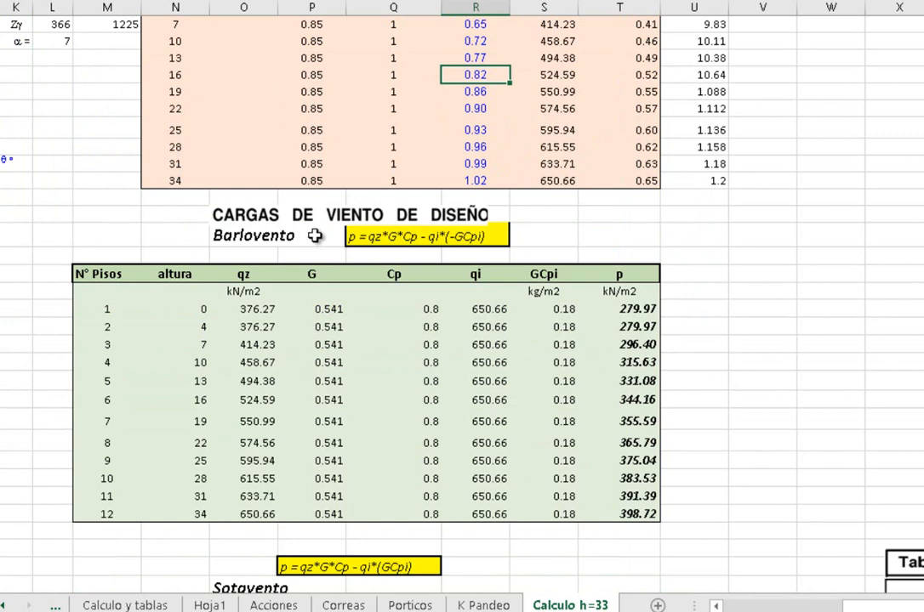
{"action": "left_click", "coordinate": [225, 235]}
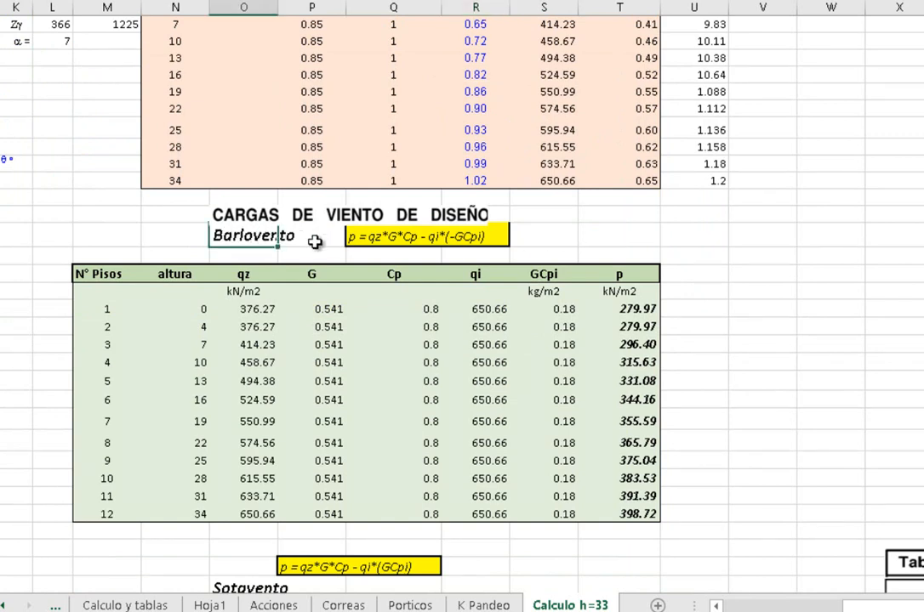
{"action": "left_click_drag", "start_coordinate": [107, 307], "coordinate": [97, 512]}
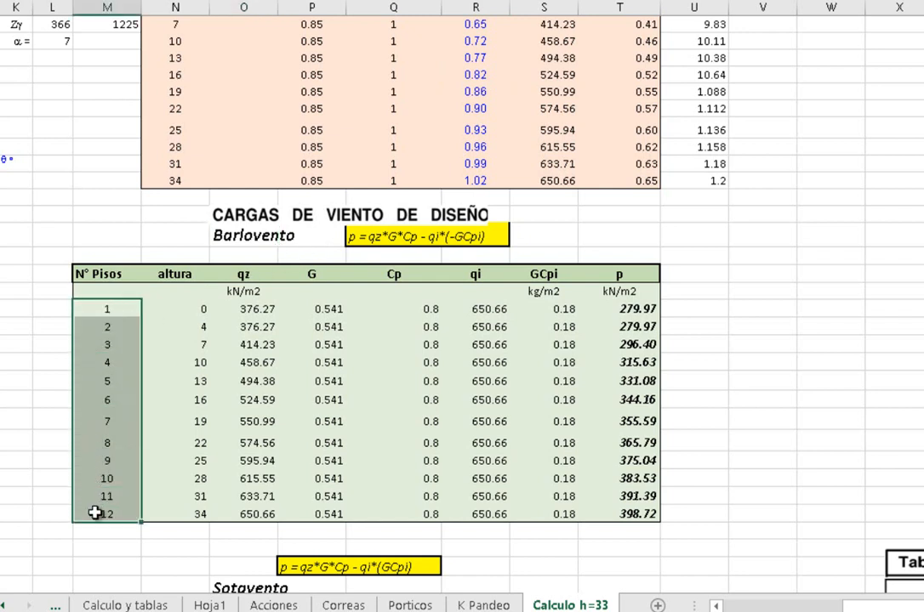
{"action": "left_click", "coordinate": [180, 307]}
{"action": "left_click_drag", "start_coordinate": [180, 308], "coordinate": [195, 507]}
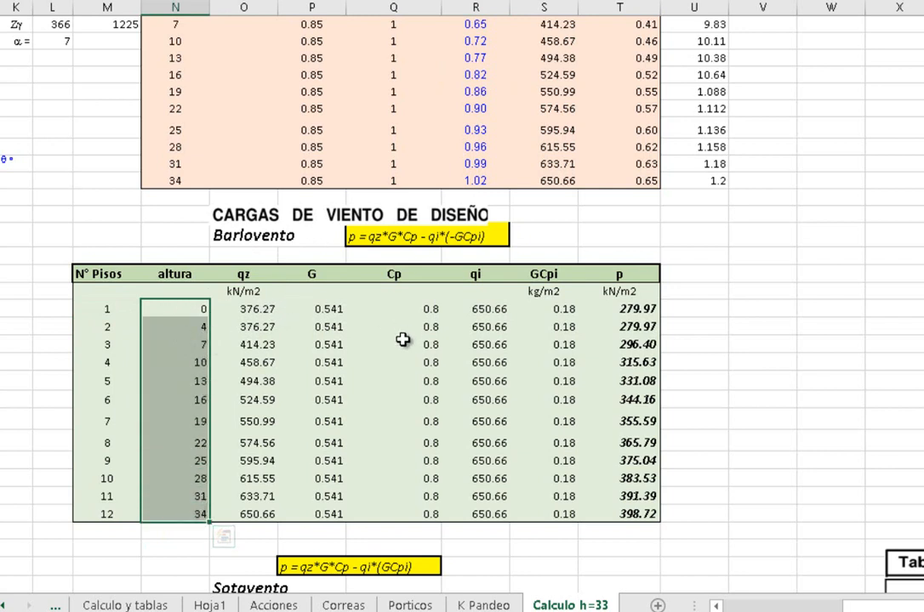
Compare the Barlovento table's first-floor qz with the dynamic pressure table, and check that floor's G and Cp cells
{"action": "scroll", "coordinate": [387, 324], "scroll_direction": "up", "scroll_amount": 1}
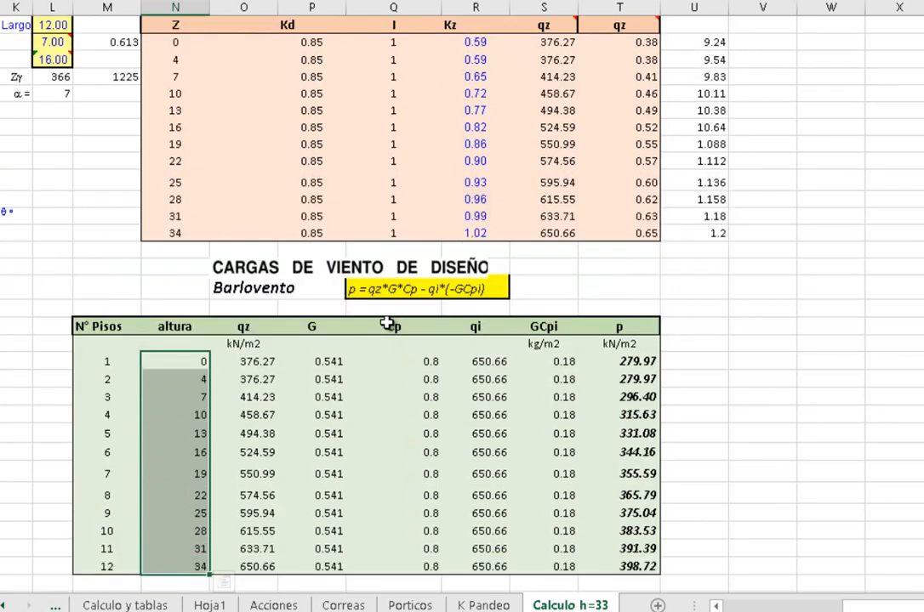
{"action": "left_click", "coordinate": [243, 362]}
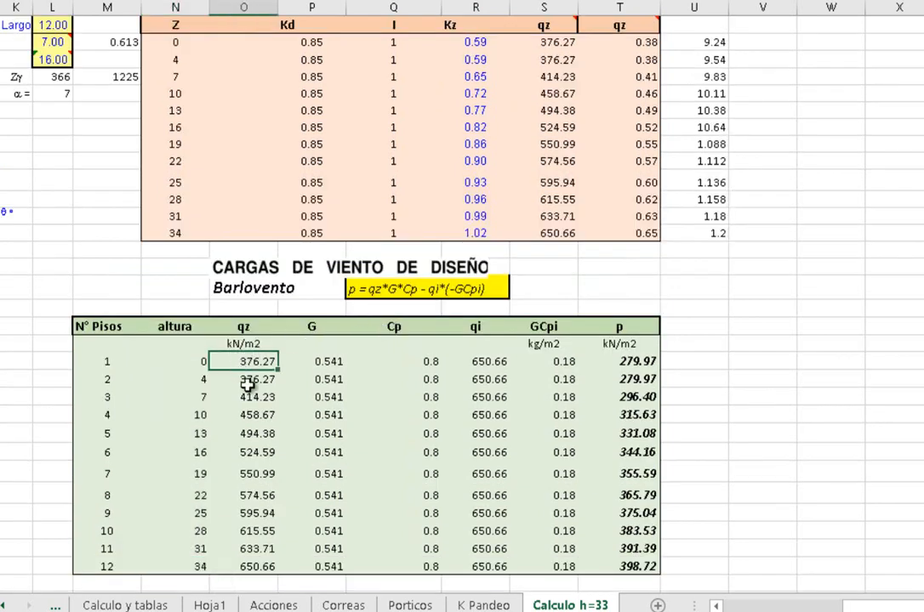
{"action": "left_click", "coordinate": [563, 48]}
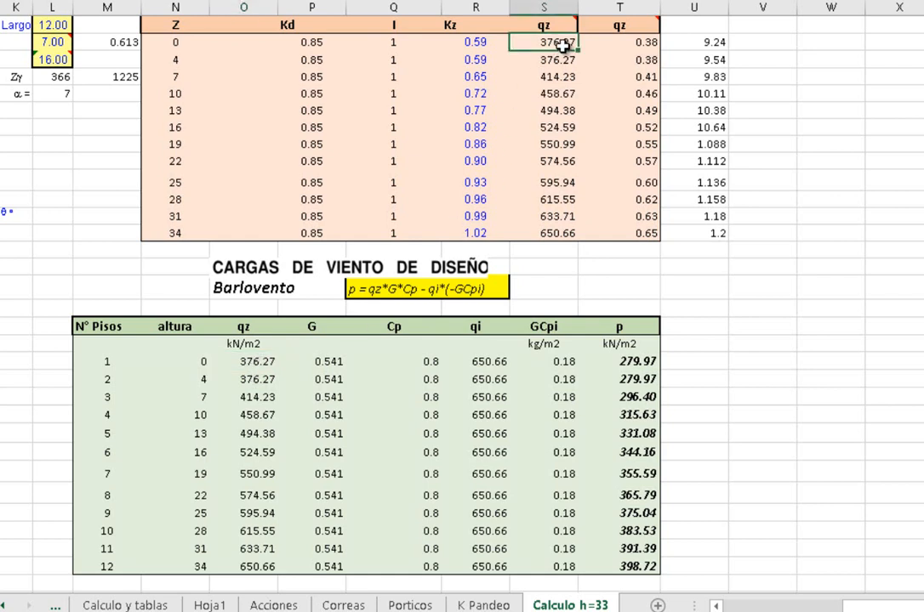
{"action": "double_click", "coordinate": [252, 363]}
{"action": "key", "text": "Escape"}
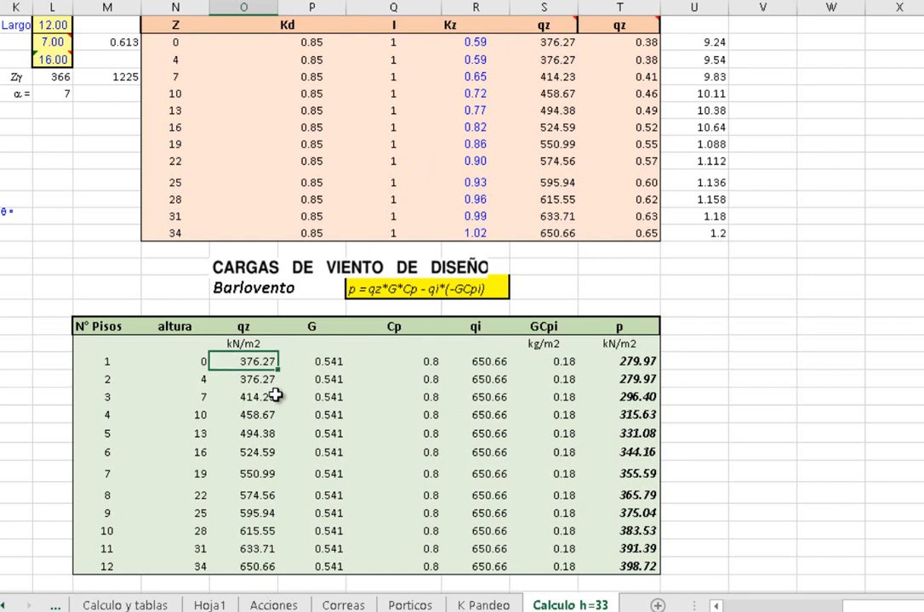
{"action": "left_click", "coordinate": [335, 361]}
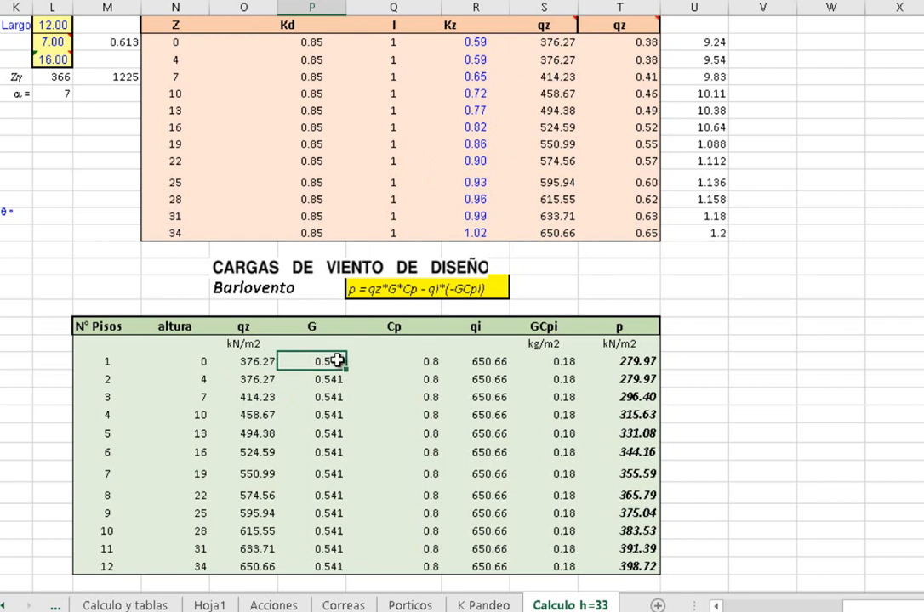
{"action": "left_click", "coordinate": [411, 358]}
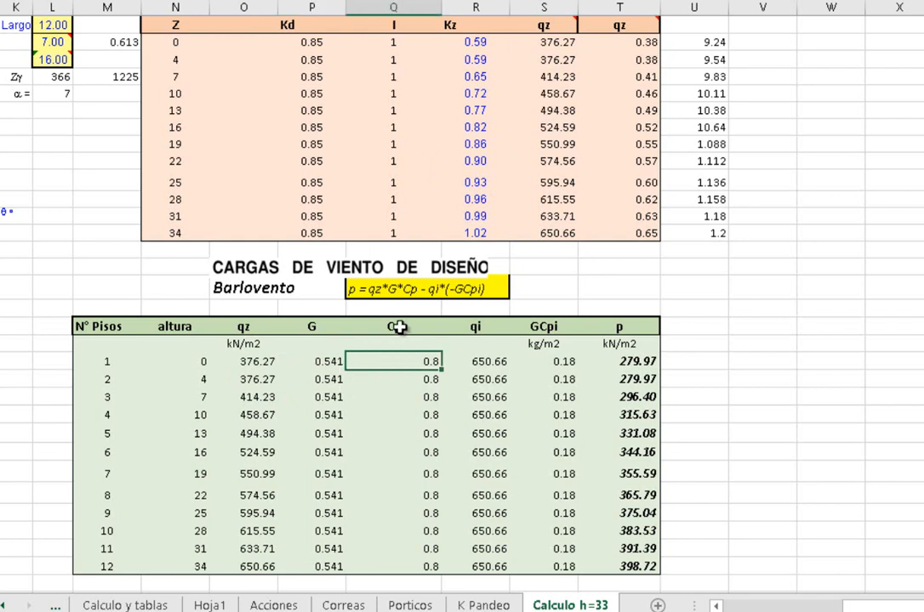
Examine the Cp column of the Barlovento table, comparing the table with the dynamic pressure table above and the Sotavento table below
{"action": "left_click", "coordinate": [399, 327]}
{"action": "scroll", "coordinate": [399, 327], "scroll_direction": "up", "scroll_amount": 2}
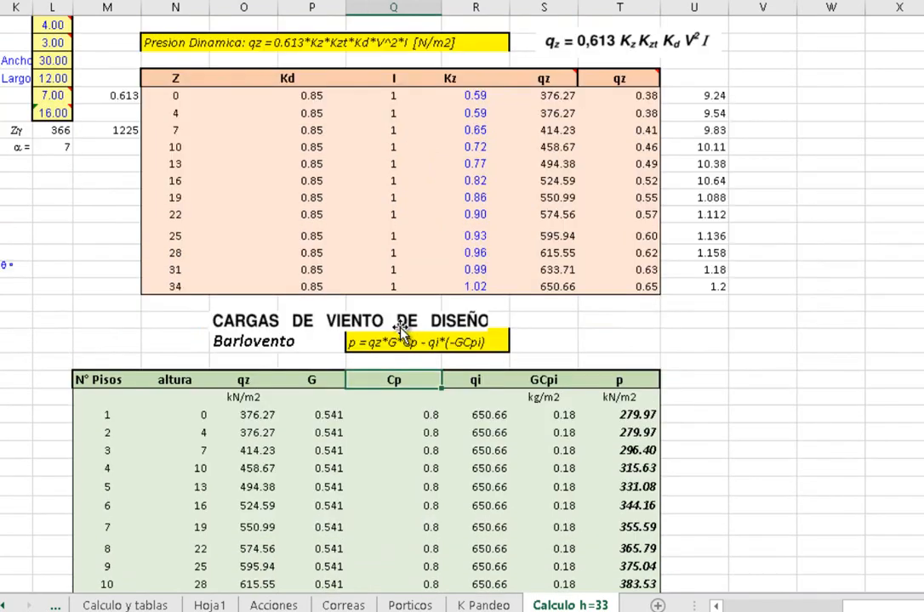
{"action": "scroll", "coordinate": [401, 326], "scroll_direction": "down", "scroll_amount": 5}
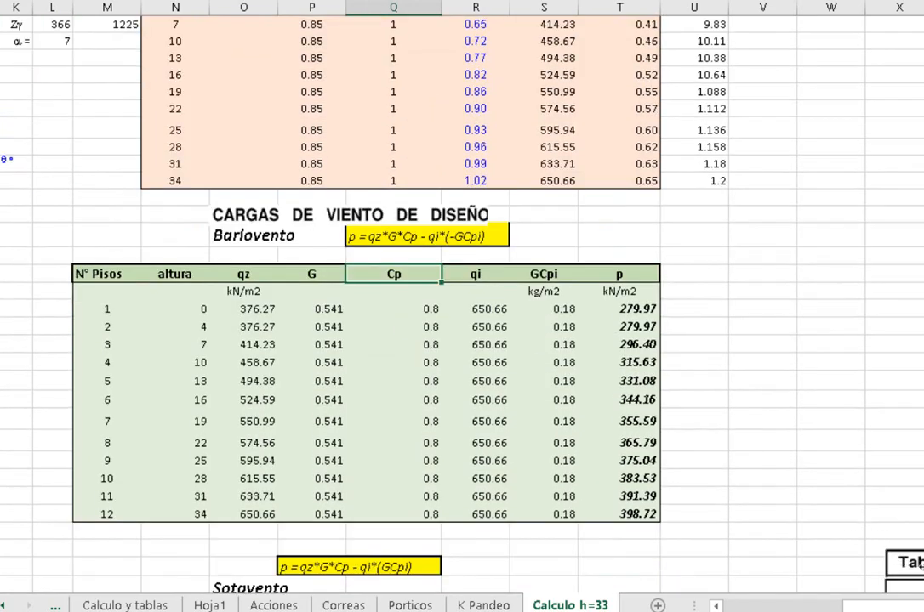
{"action": "scroll", "coordinate": [781, 478], "scroll_direction": "down", "scroll_amount": 4}
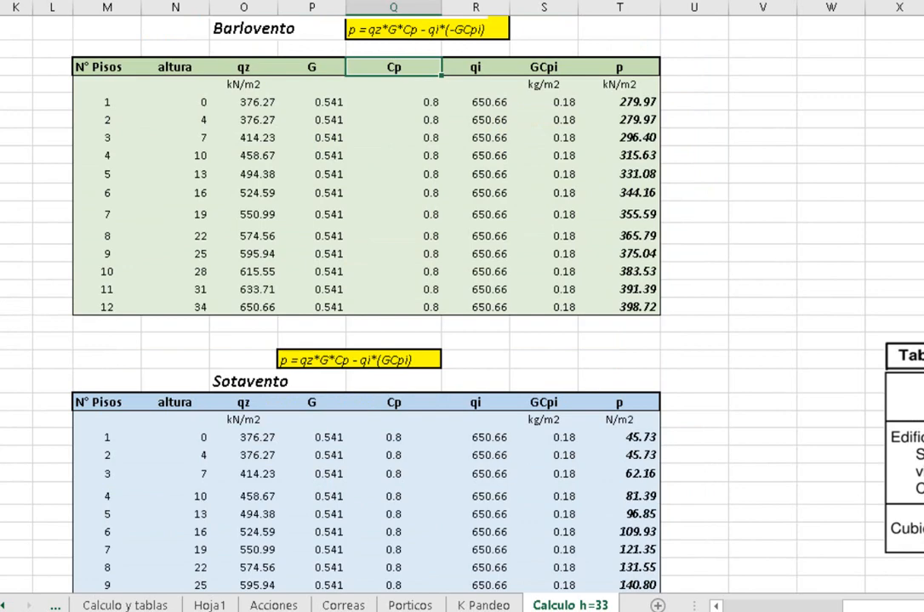
{"action": "mouse_move", "coordinate": [879, 607]}
{"action": "left_mouse_down"}
{"action": "mouse_move", "coordinate": [923, 606]}
{"action": "mouse_move", "coordinate": [882, 606]}
{"action": "left_mouse_up"}
{"action": "scroll", "coordinate": [399, 172], "scroll_direction": "down", "scroll_amount": 2}
{"action": "scroll", "coordinate": [399, 173], "scroll_direction": "up", "scroll_amount": 9}
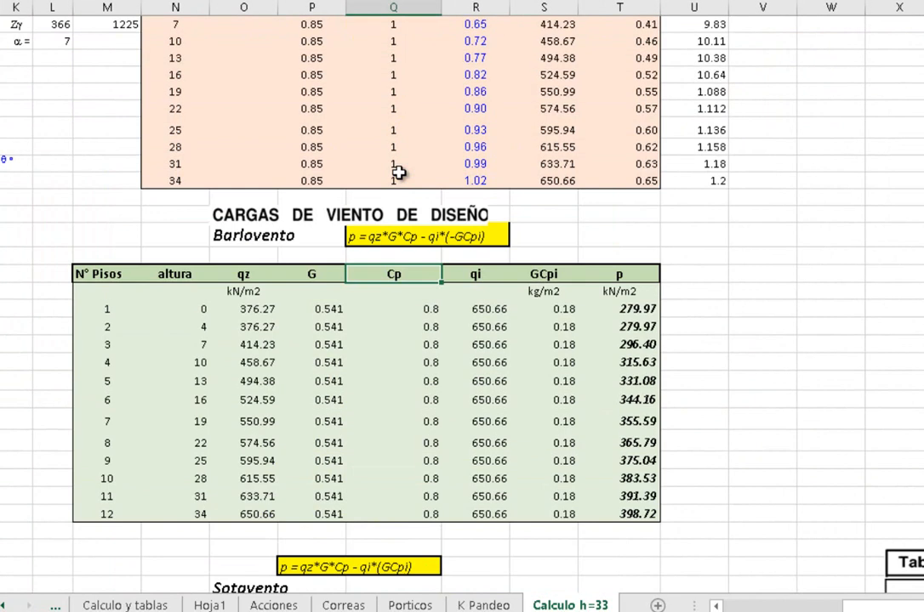
{"action": "scroll", "coordinate": [399, 173], "scroll_direction": "down", "scroll_amount": 5}
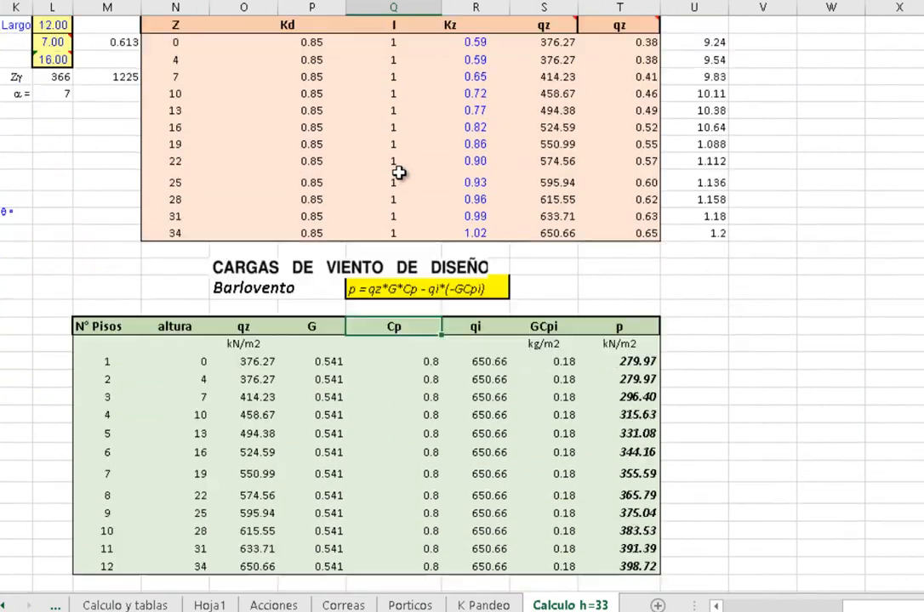
{"action": "scroll", "coordinate": [399, 174], "scroll_direction": "down", "scroll_amount": 2}
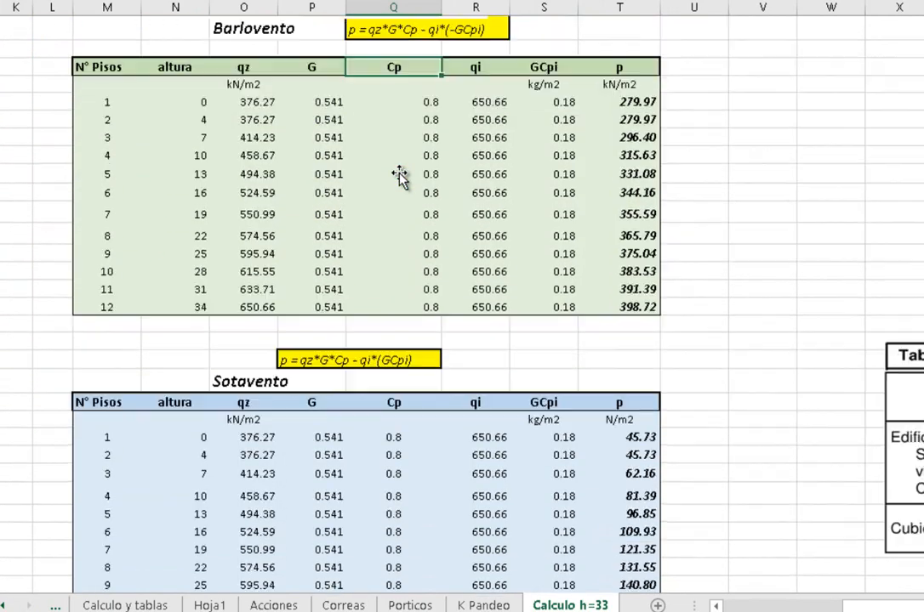
{"action": "scroll", "coordinate": [399, 174], "scroll_direction": "up", "scroll_amount": 2}
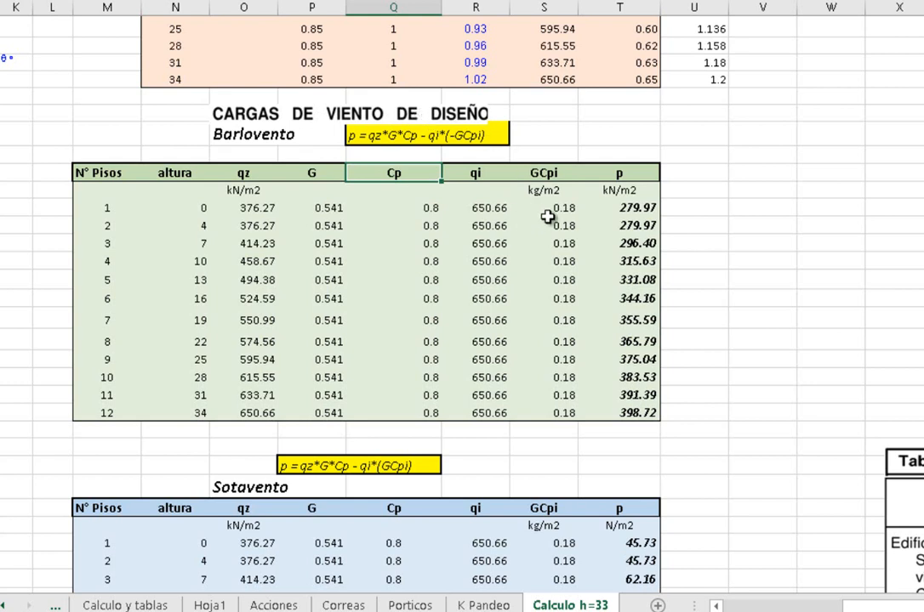
Inspect the p formulas of floors 1 and 2 in the Barlovento table without changing them
{"action": "double_click", "coordinate": [635, 208]}
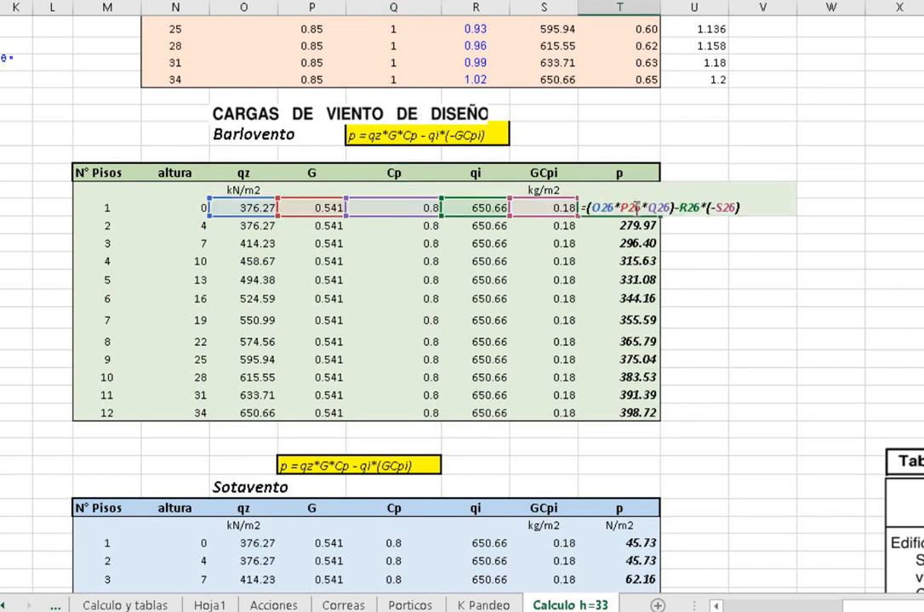
{"action": "left_click", "coordinate": [633, 223]}
{"action": "double_click", "coordinate": [633, 225]}
{"action": "key", "text": "Escape"}
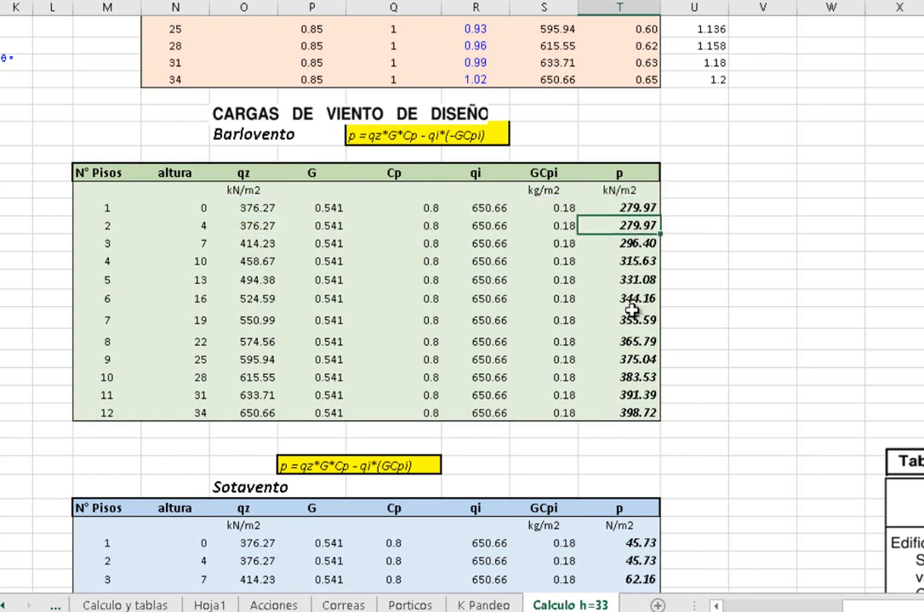
Highlight the Barlovento and Sotavento headings in turn to compare the two design wind load tables
{"action": "left_click", "coordinate": [271, 134]}
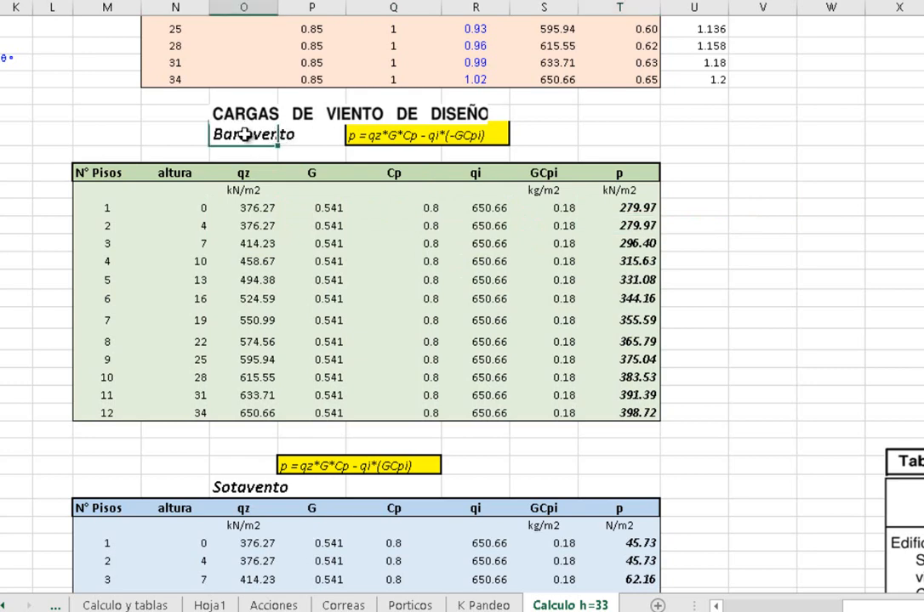
{"action": "left_click_drag", "start_coordinate": [244, 134], "coordinate": [295, 136]}
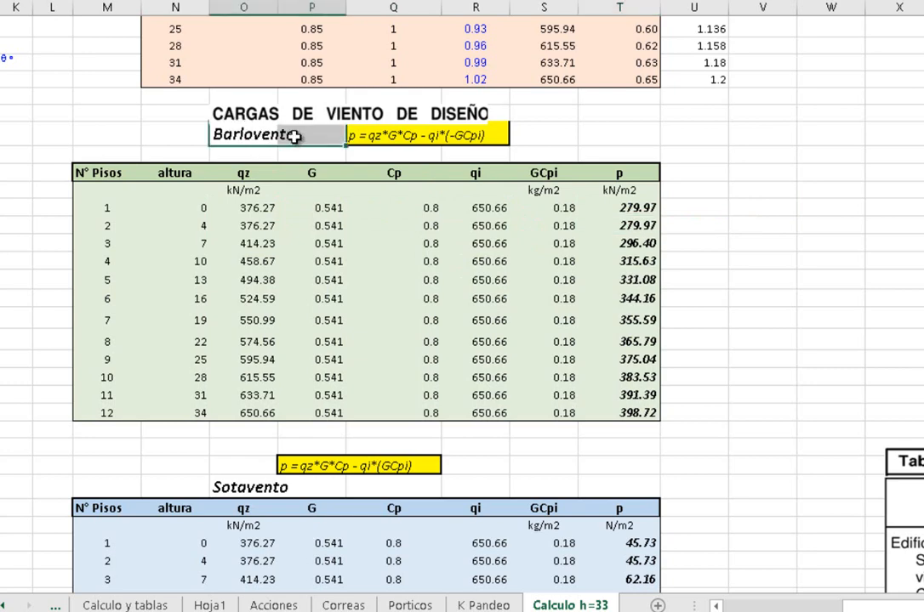
{"action": "left_click", "coordinate": [471, 446]}
{"action": "scroll", "coordinate": [472, 438], "scroll_direction": "down", "scroll_amount": 2}
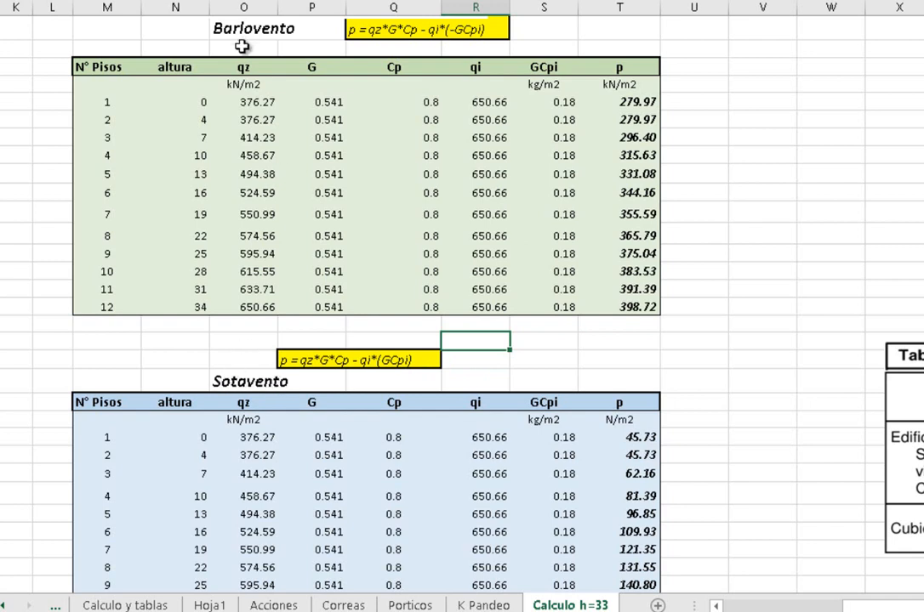
{"action": "left_click", "coordinate": [255, 378]}
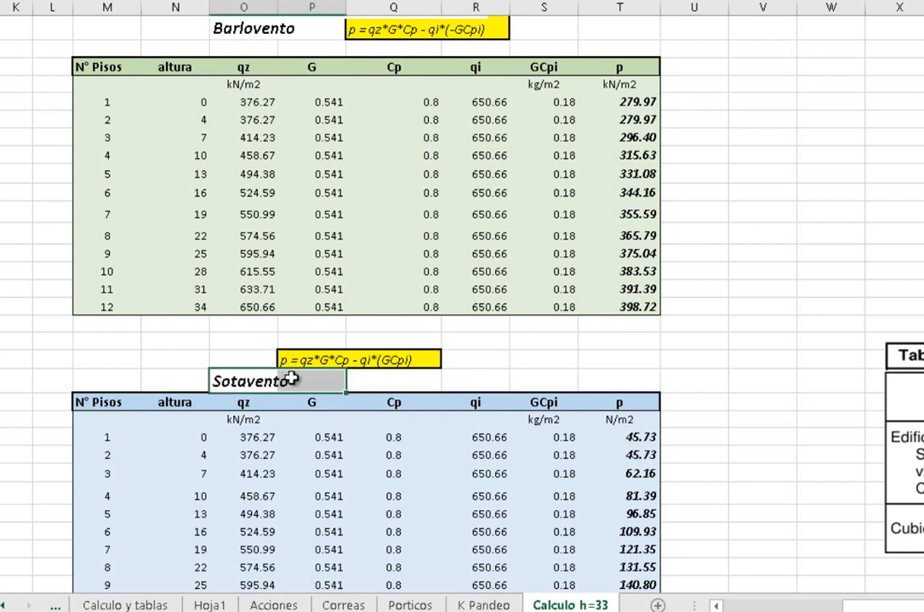
{"action": "left_click", "coordinate": [291, 380]}
Inspect the first-floor p formula of the Sotavento table and compare it with the highlighted formula above that table
{"action": "scroll", "coordinate": [441, 428], "scroll_direction": "down", "scroll_amount": 1}
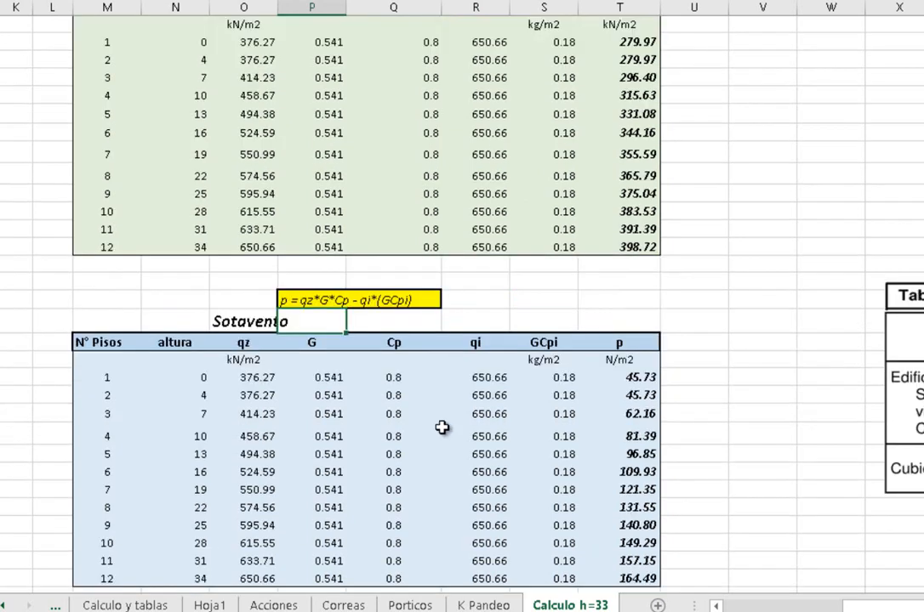
{"action": "left_click", "coordinate": [641, 377]}
{"action": "double_click", "coordinate": [642, 377]}
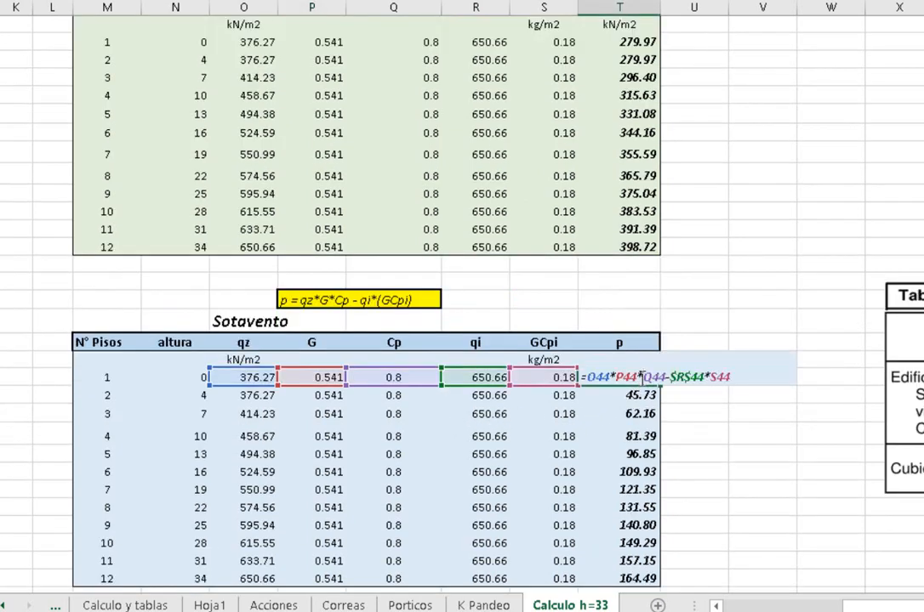
{"action": "left_click", "coordinate": [387, 302]}
{"action": "scroll", "coordinate": [387, 285], "scroll_direction": "up", "scroll_amount": 3}
{"action": "scroll", "coordinate": [481, 345], "scroll_direction": "down", "scroll_amount": 7}
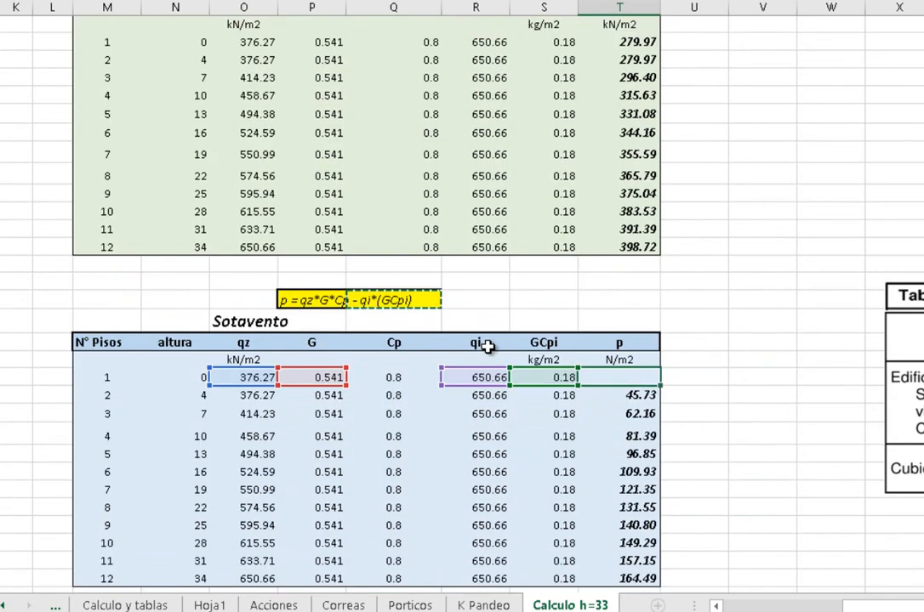
Review the Acc Conjunta X heading and its Sotavento column, and cancel the pending edit of the Sotavento p formula
{"action": "scroll", "coordinate": [488, 327], "scroll_direction": "down", "scroll_amount": 2}
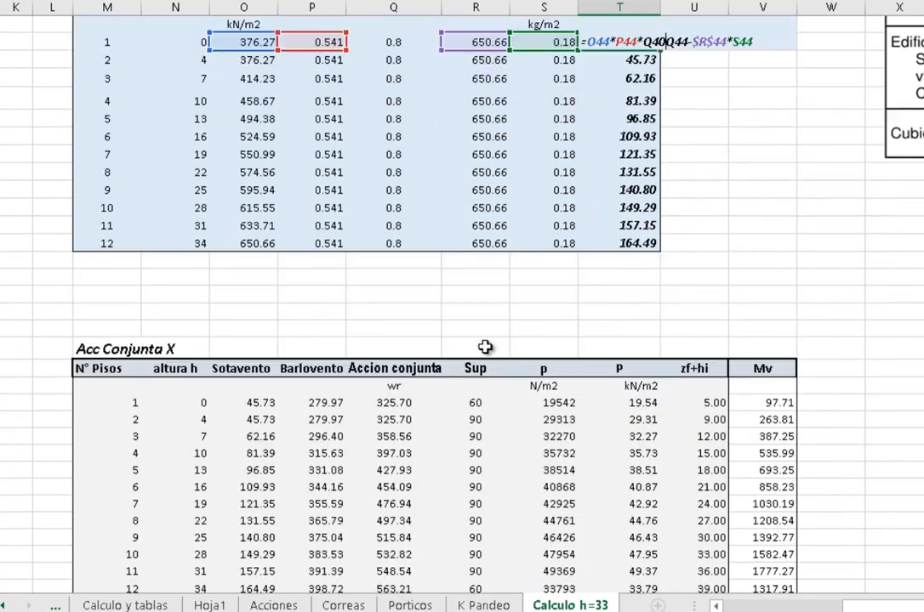
{"action": "scroll", "coordinate": [300, 316], "scroll_direction": "down", "scroll_amount": 1}
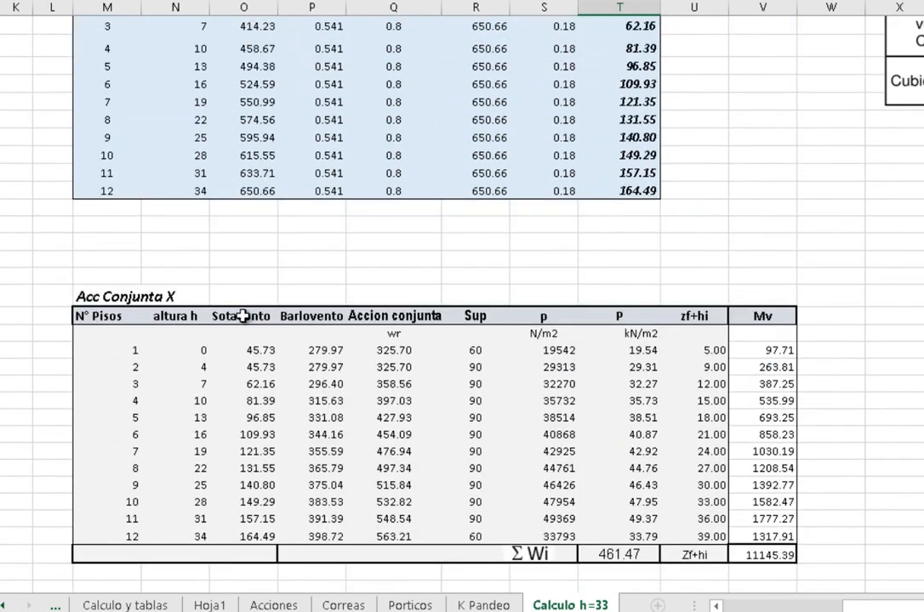
{"action": "left_click_drag", "start_coordinate": [85, 295], "coordinate": [189, 295]}
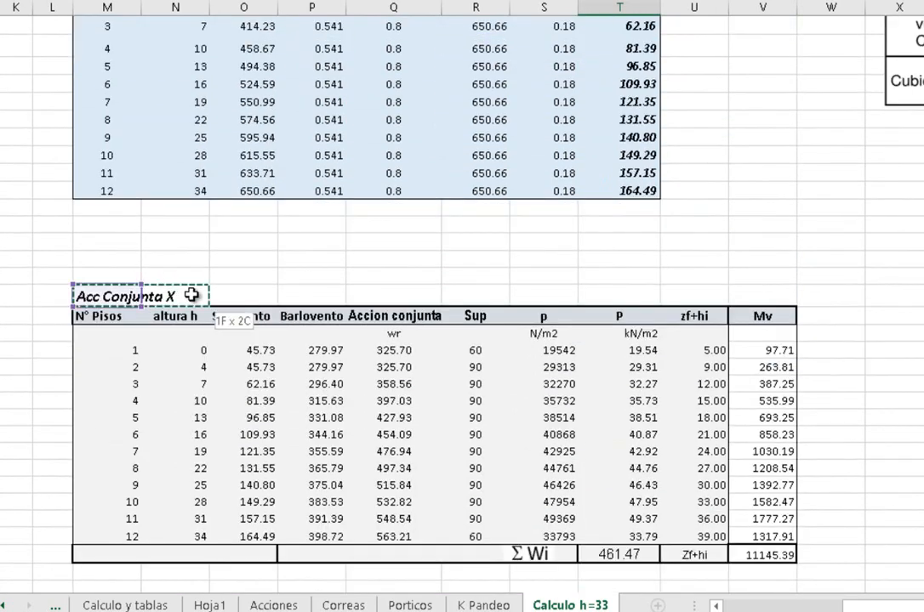
{"action": "left_click", "coordinate": [250, 295]}
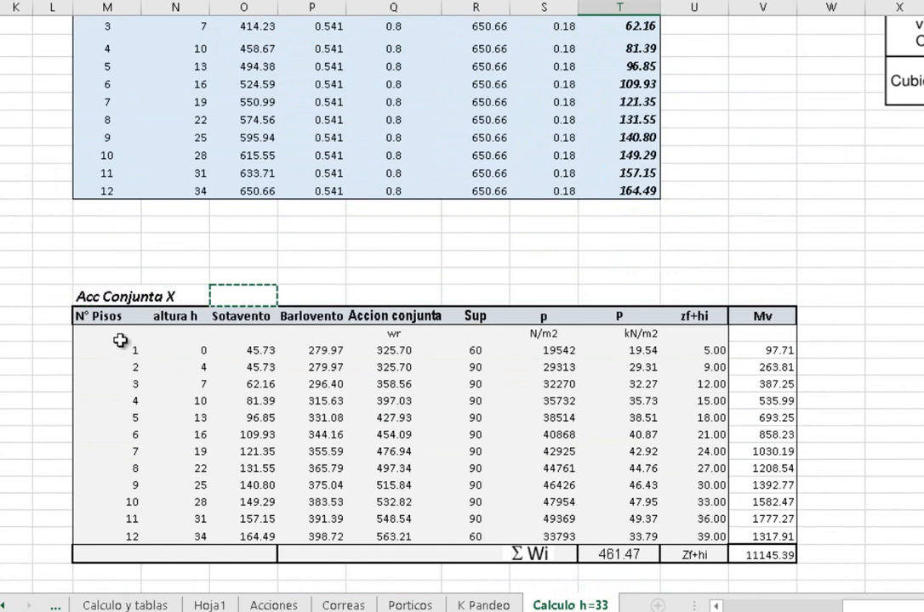
{"action": "left_click", "coordinate": [251, 318]}
{"action": "left_click", "coordinate": [258, 351]}
{"action": "key", "text": "Escape"}
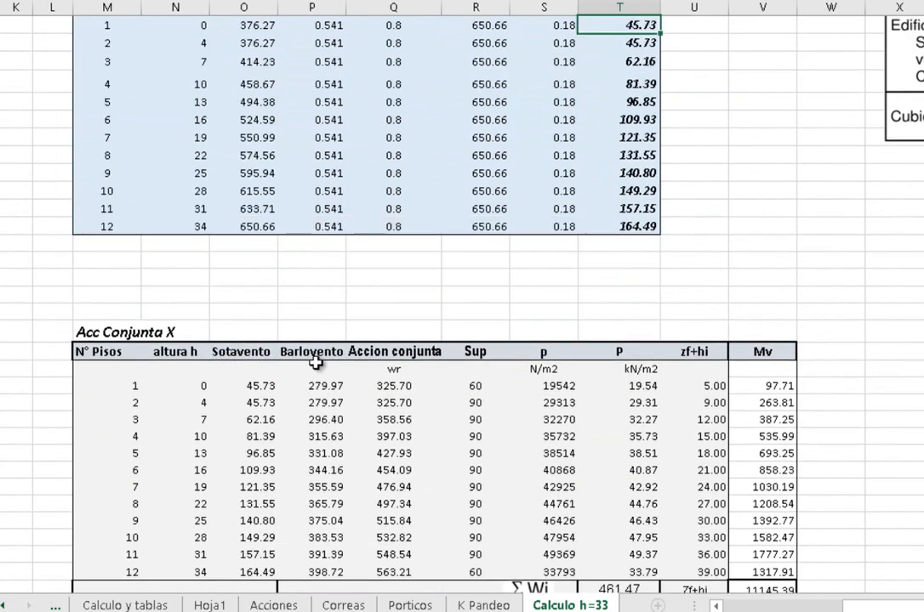
Check floor 1's Barlovento value and Accion conjunta formula in the Acc Conjunta X table without changing them
{"action": "scroll", "coordinate": [285, 380], "scroll_direction": "down", "scroll_amount": 2}
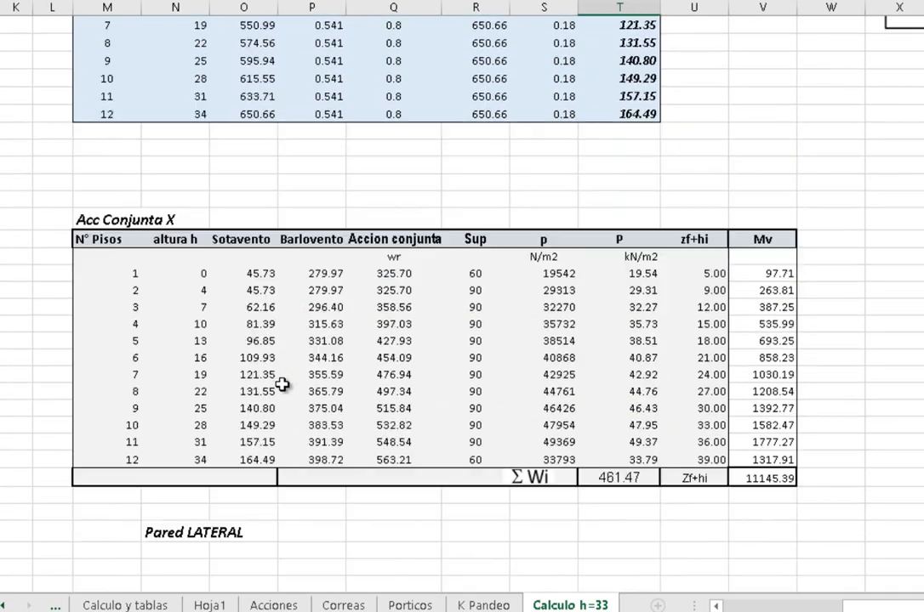
{"action": "left_click", "coordinate": [328, 274]}
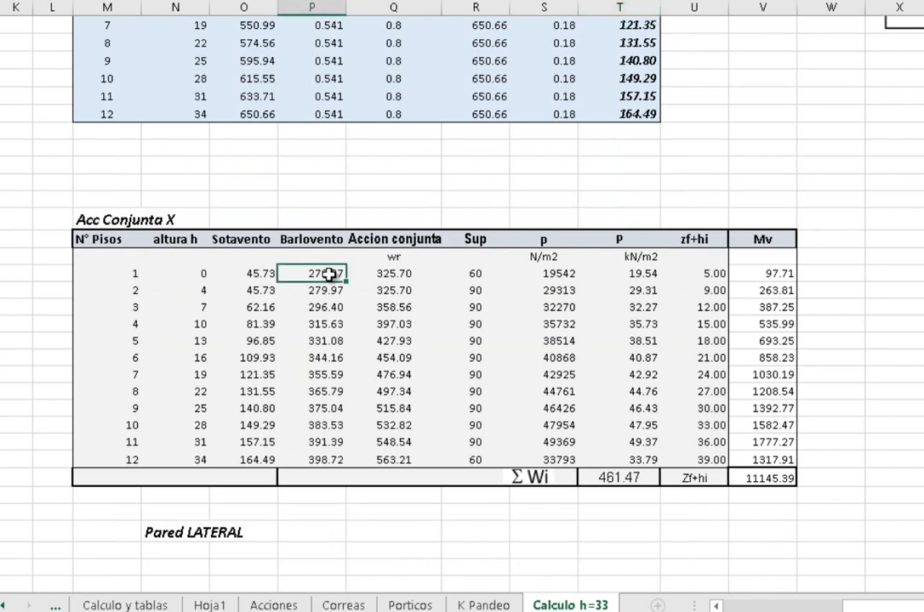
{"action": "left_click", "coordinate": [425, 289]}
{"action": "left_click", "coordinate": [404, 272]}
{"action": "double_click", "coordinate": [400, 273]}
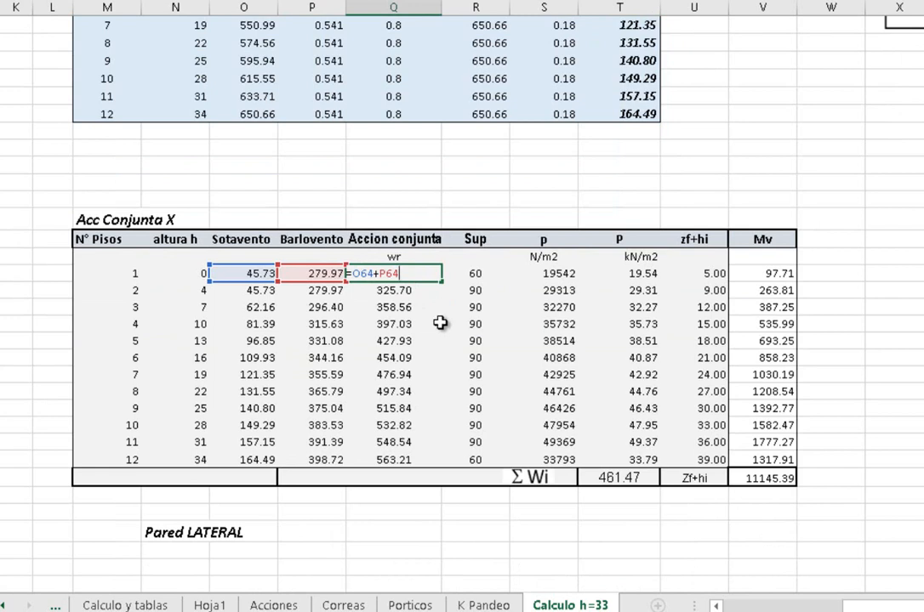
{"action": "key", "text": "Escape"}
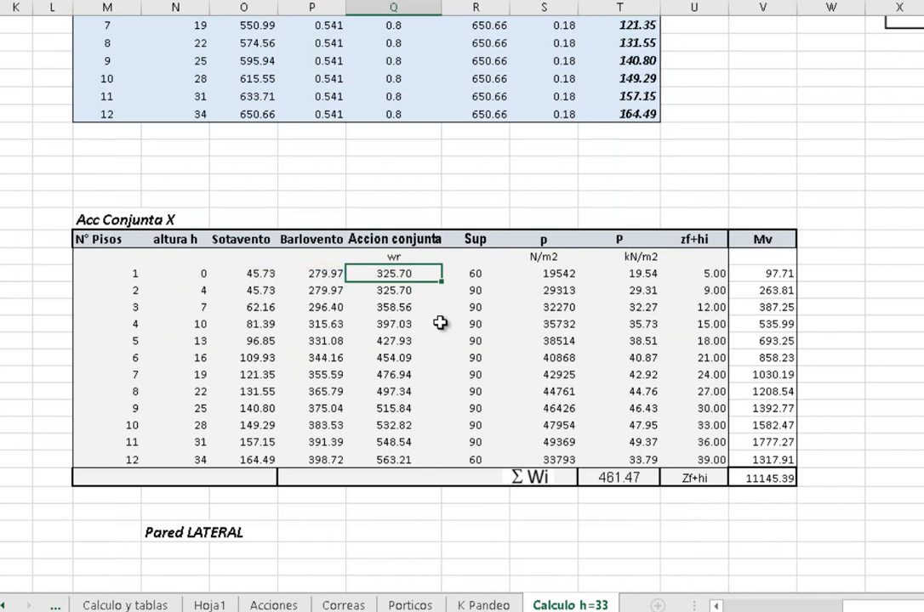
Enter 60 as floor 1's Sup in the Acc Conjunta X table and check the Sup cell of floor 12
{"action": "left_click", "coordinate": [468, 240]}
{"action": "left_click", "coordinate": [473, 271]}
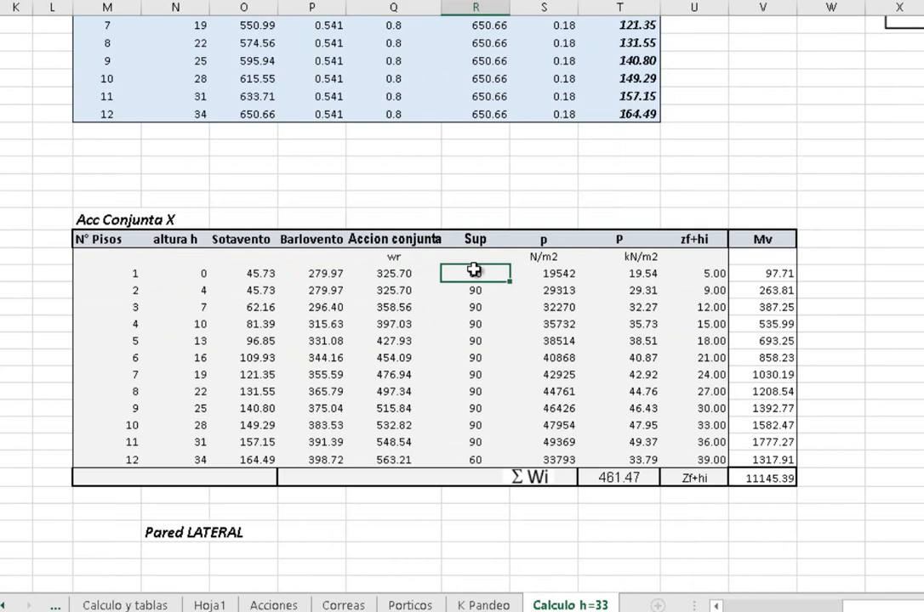
{"action": "type", "text": "60"}
{"action": "left_click", "coordinate": [470, 459]}
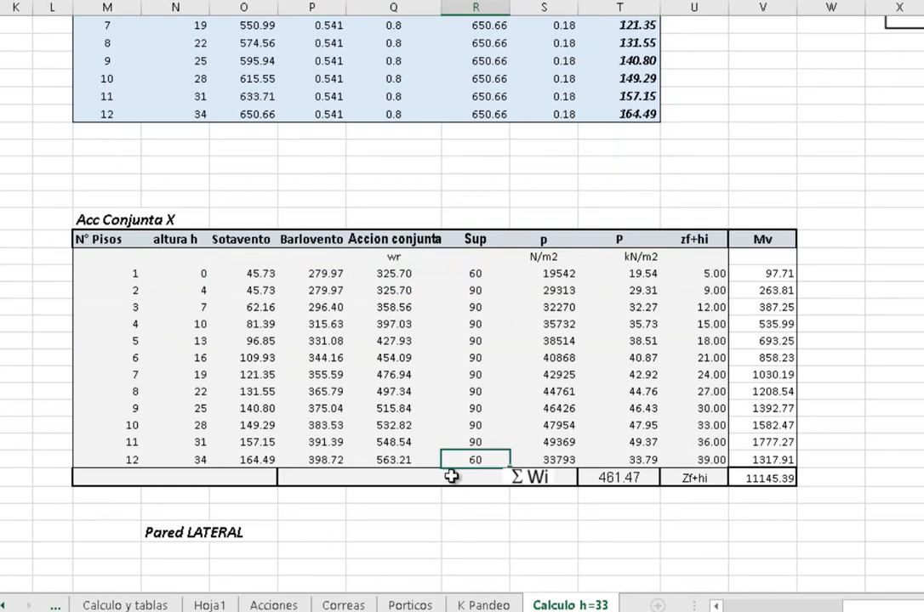
Inspect how floor 1's p in N/m2 is calculated from its Sup and Accion conjunta cells, keeping the formula as is
{"action": "left_click", "coordinate": [470, 272]}
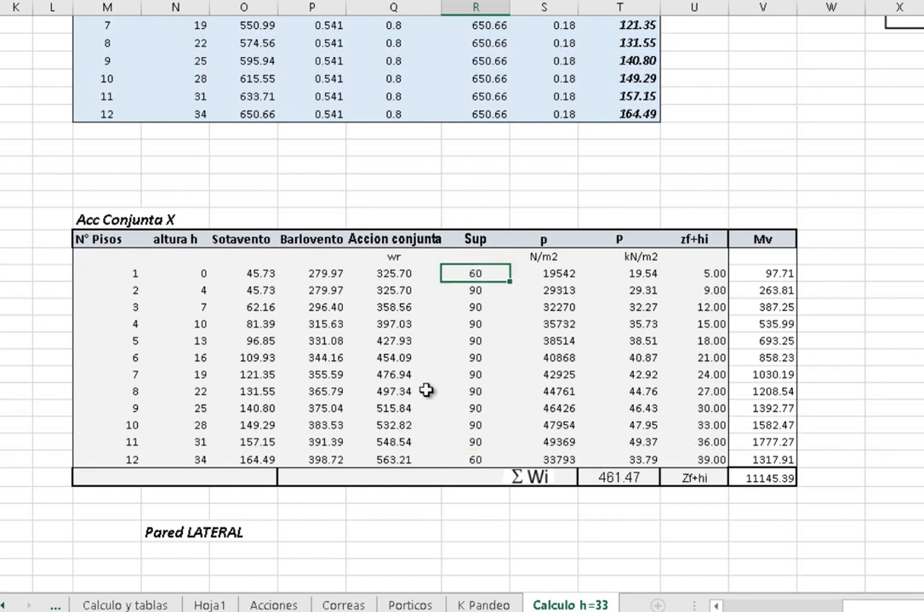
{"action": "double_click", "coordinate": [557, 271]}
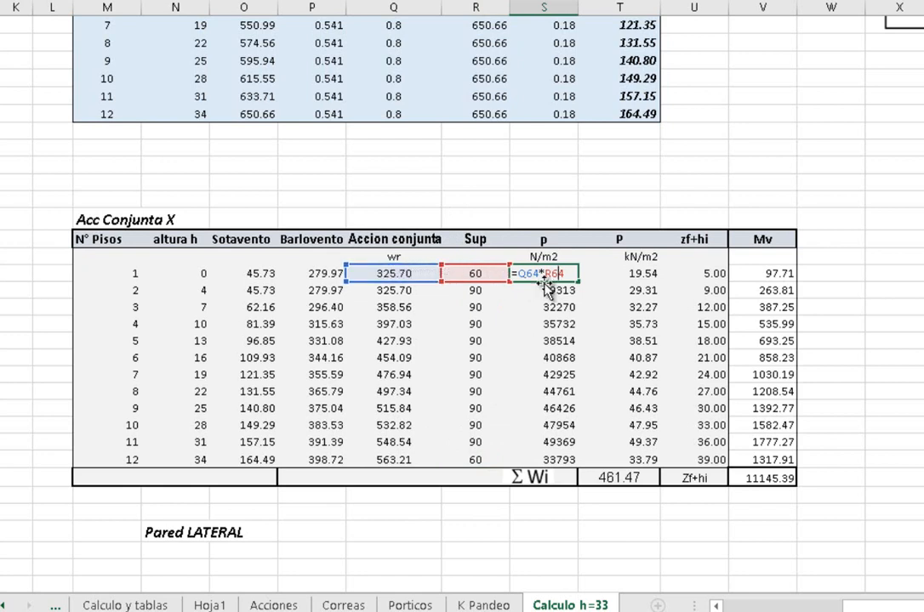
{"action": "key", "text": "ctrl+Return"}
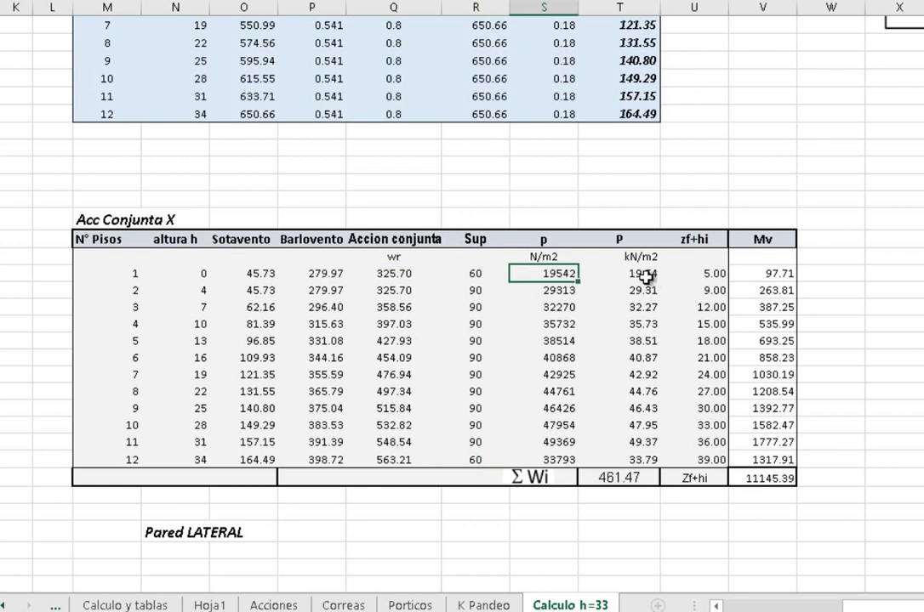
Check floor 1's zf+hi cell and read the note on the foundation depth input beside the dynamic pressure table
{"action": "left_click", "coordinate": [696, 274]}
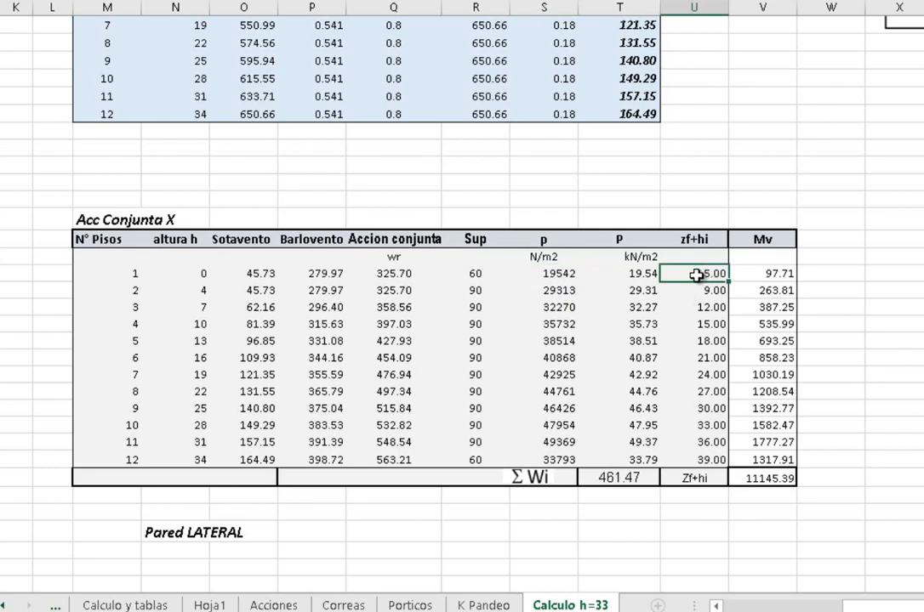
{"action": "scroll", "coordinate": [88, 191], "scroll_direction": "up", "scroll_amount": 14}
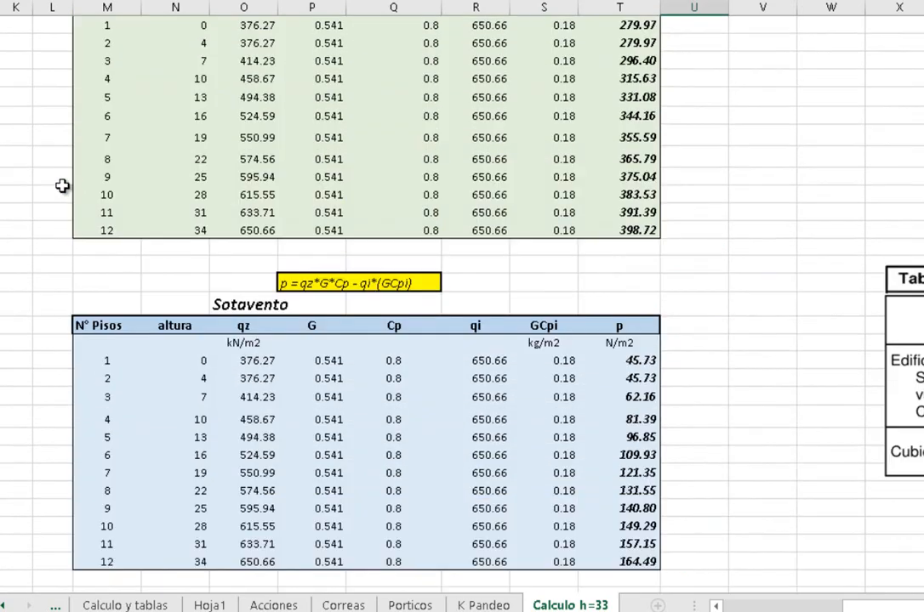
{"action": "scroll", "coordinate": [63, 185], "scroll_direction": "up", "scroll_amount": 3}
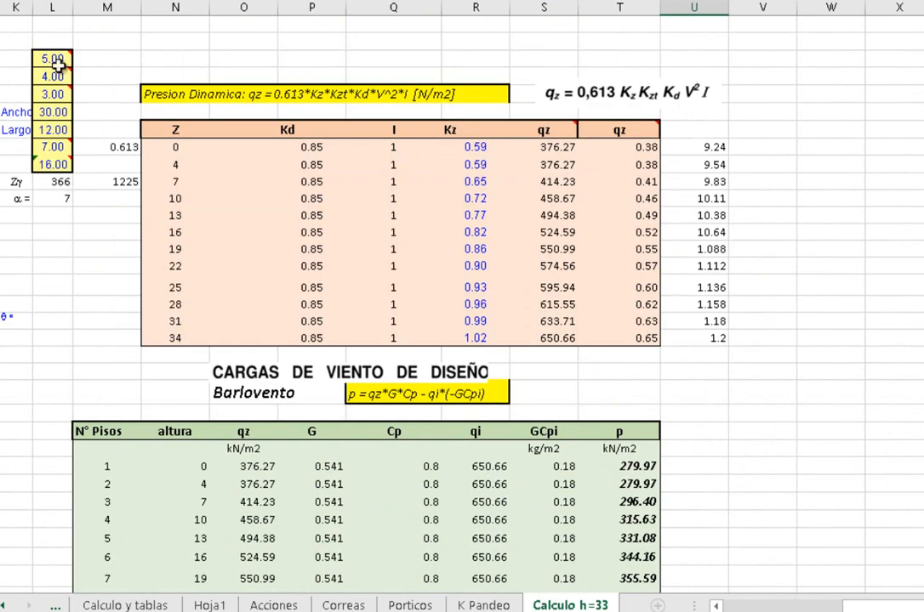
{"action": "mouse_move", "coordinate": [52, 58]}
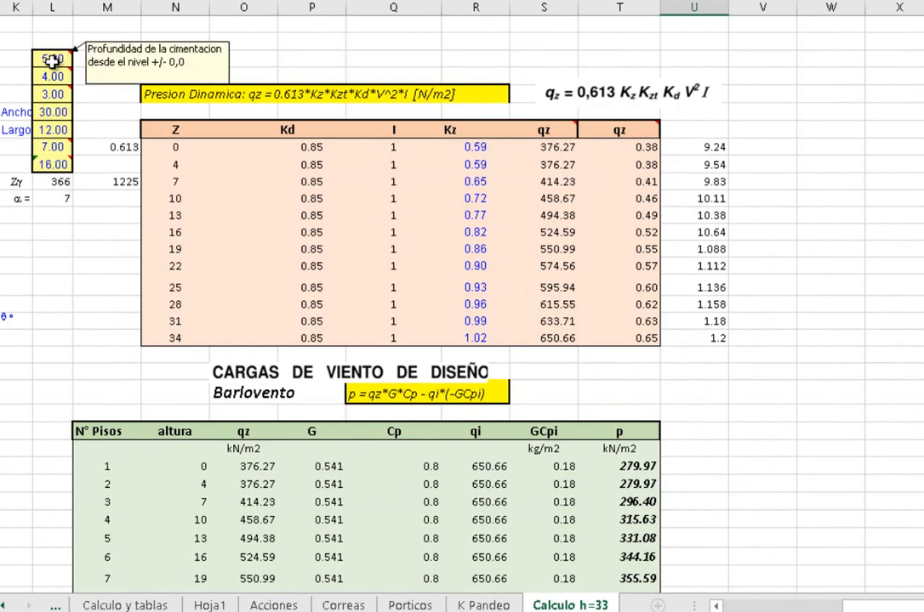
{"action": "scroll", "coordinate": [697, 374], "scroll_direction": "down", "scroll_amount": 11}
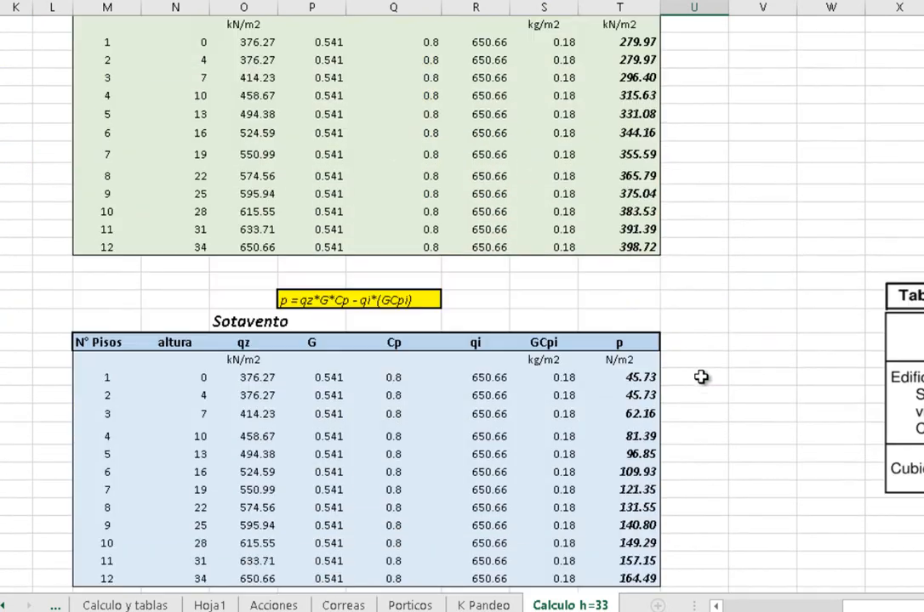
Inspect how floor 1's Mv and the Mv total are calculated in the Acc Conjunta X table, keeping both formulas as they are
{"action": "scroll", "coordinate": [701, 376], "scroll_direction": "down", "scroll_amount": 5}
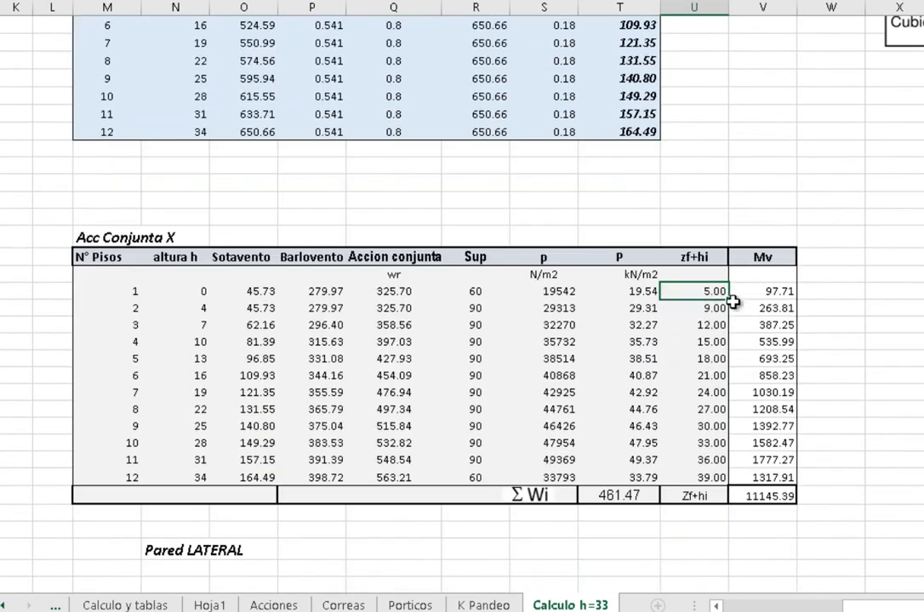
{"action": "left_click", "coordinate": [768, 292]}
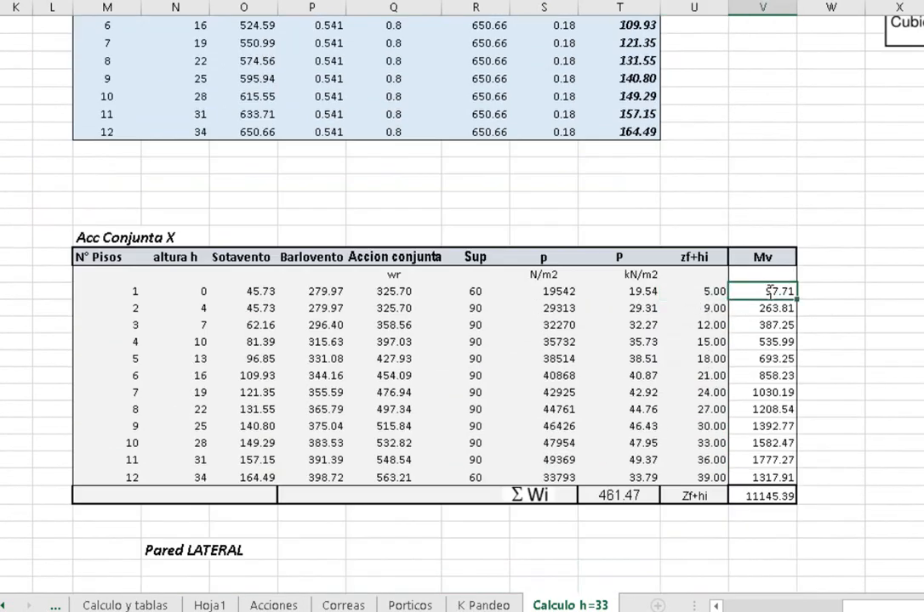
{"action": "double_click", "coordinate": [768, 292]}
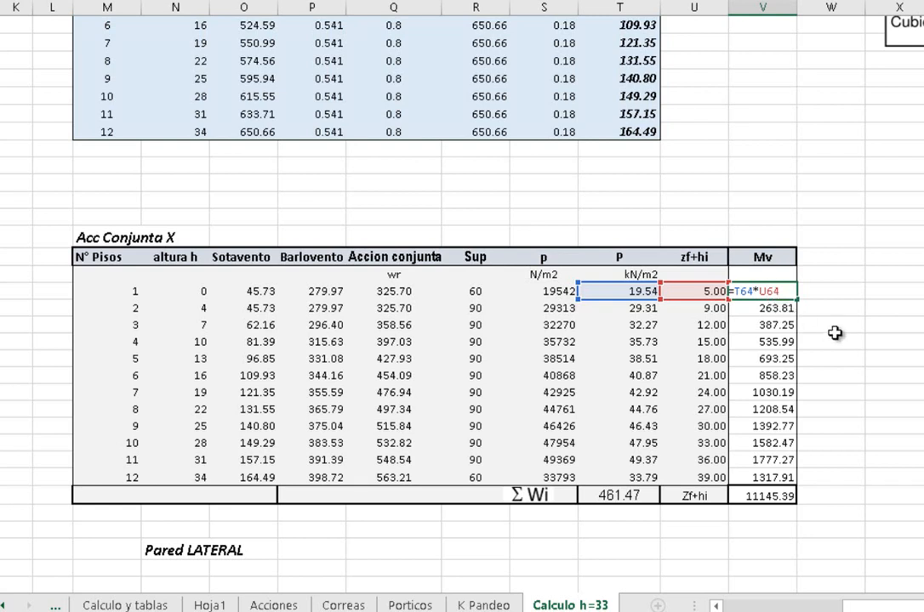
{"action": "left_click", "coordinate": [767, 308]}
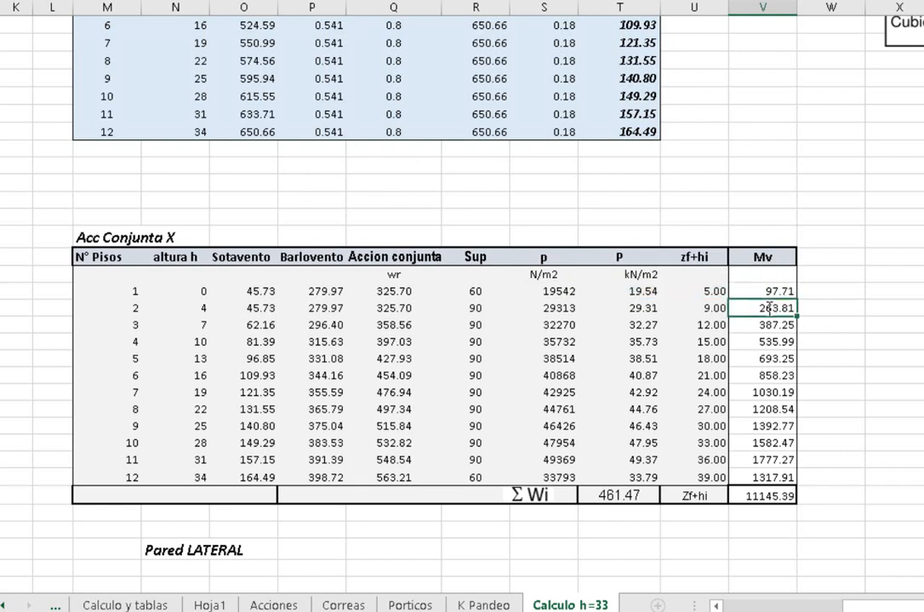
{"action": "double_click", "coordinate": [763, 495]}
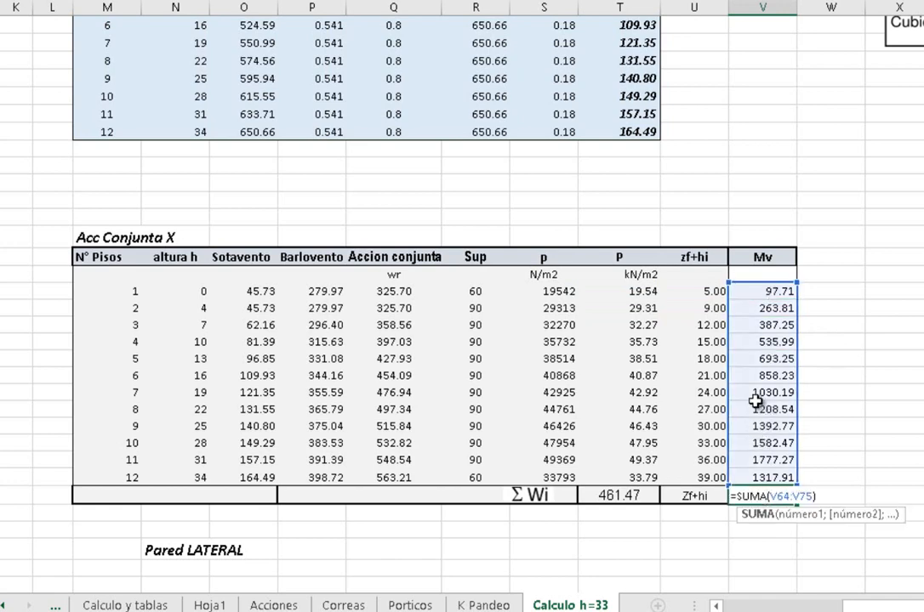
{"action": "scroll", "coordinate": [755, 394], "scroll_direction": "down", "scroll_amount": 3}
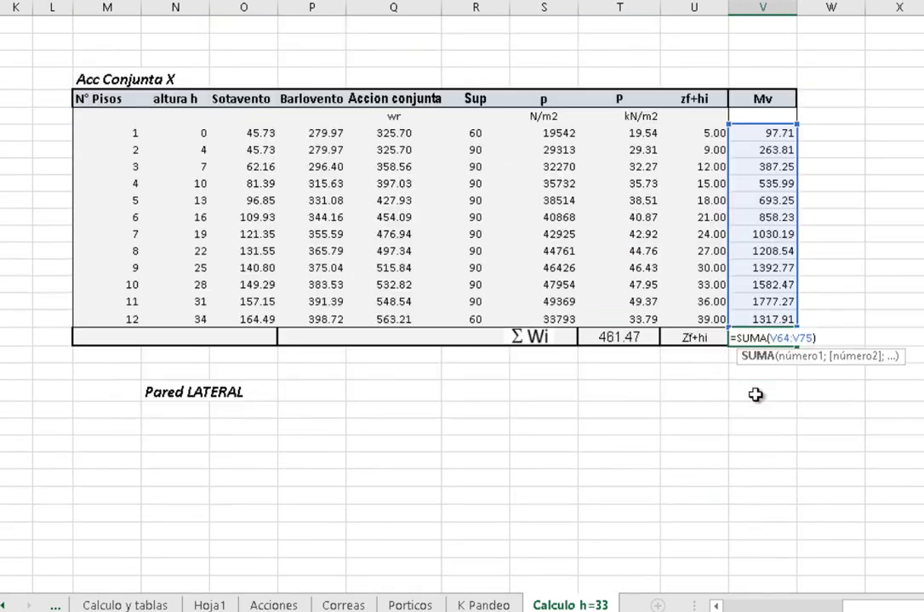
{"action": "left_click", "coordinate": [161, 392]}
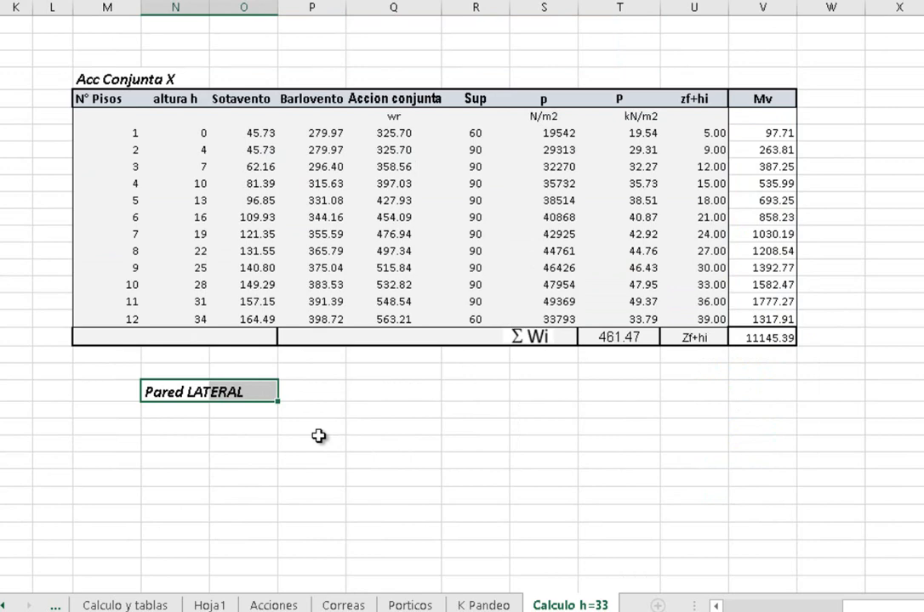
Copy the Z heights from 0 to 34 in the dynamic pressure table
{"action": "scroll", "coordinate": [317, 436], "scroll_direction": "up", "scroll_amount": 2}
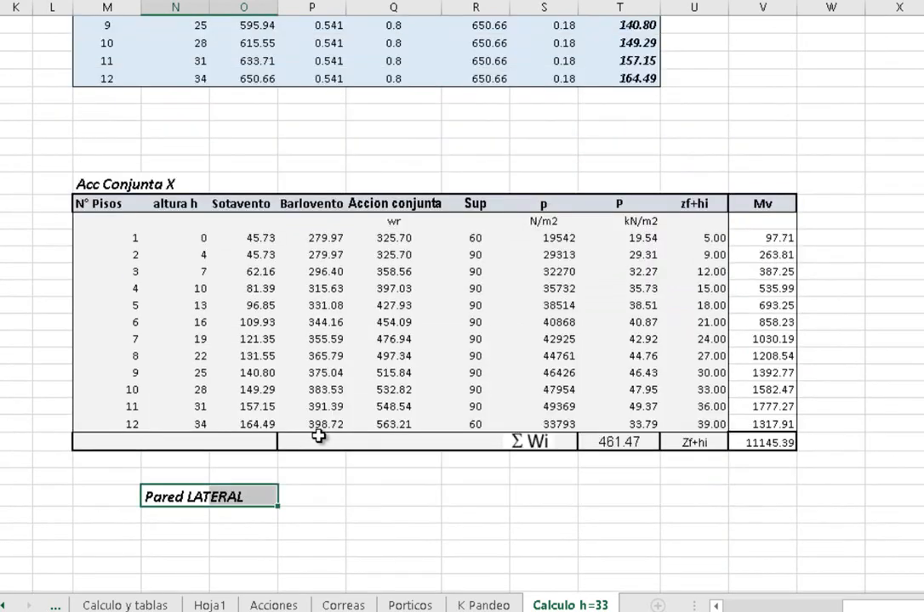
{"action": "scroll", "coordinate": [317, 436], "scroll_direction": "up", "scroll_amount": 4}
{"action": "scroll", "coordinate": [45, 326], "scroll_direction": "up", "scroll_amount": 6}
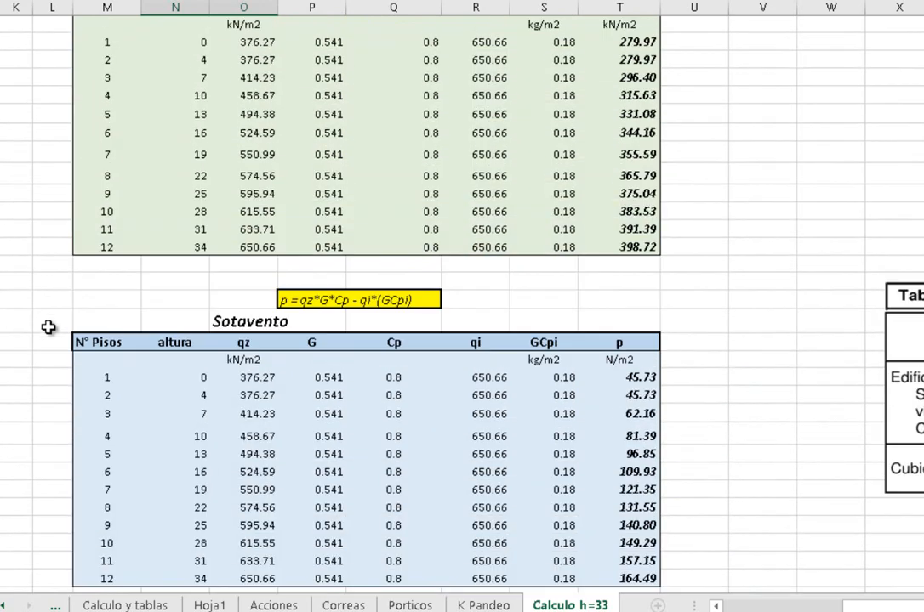
{"action": "scroll", "coordinate": [49, 328], "scroll_direction": "up", "scroll_amount": 8}
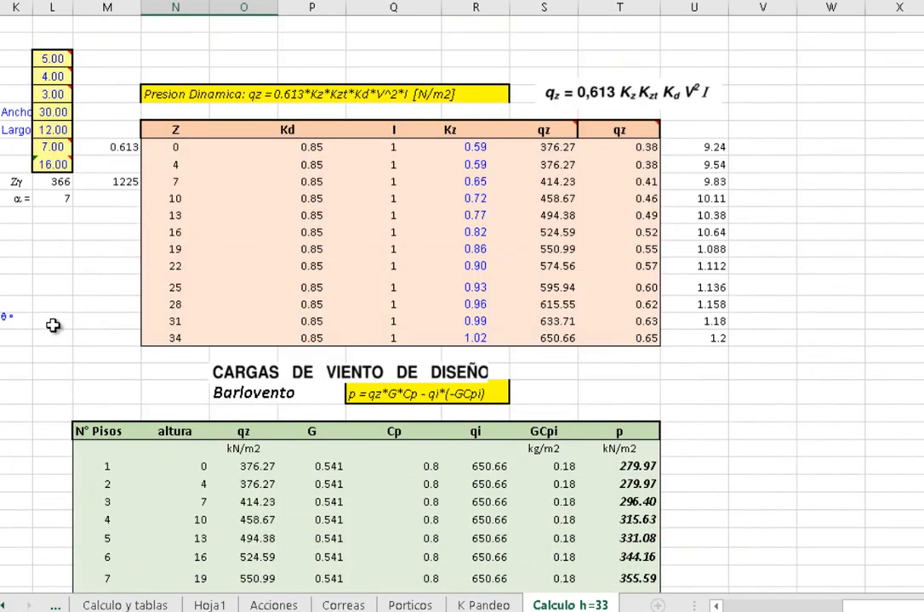
{"action": "left_click_drag", "start_coordinate": [165, 148], "coordinate": [176, 338]}
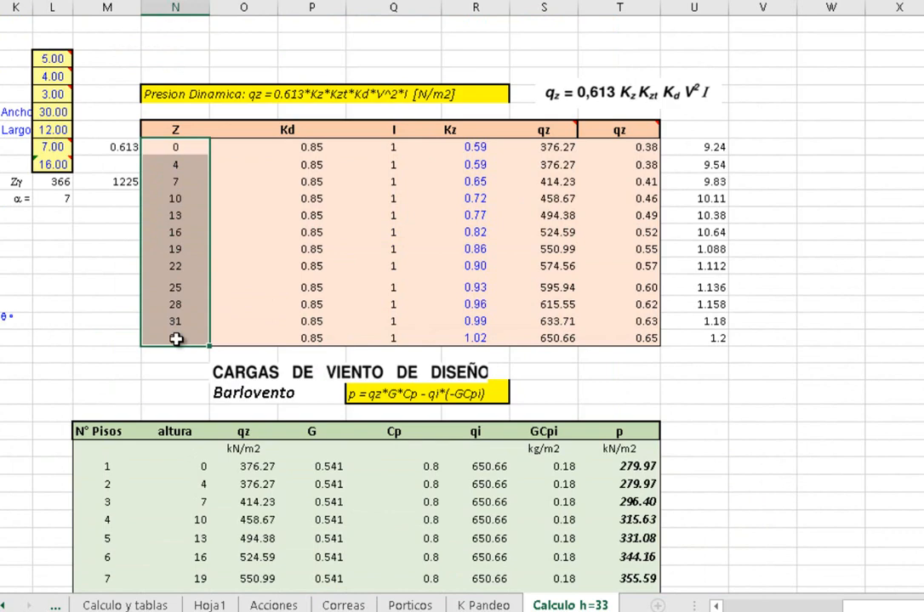
{"action": "right_click", "coordinate": [177, 181]}
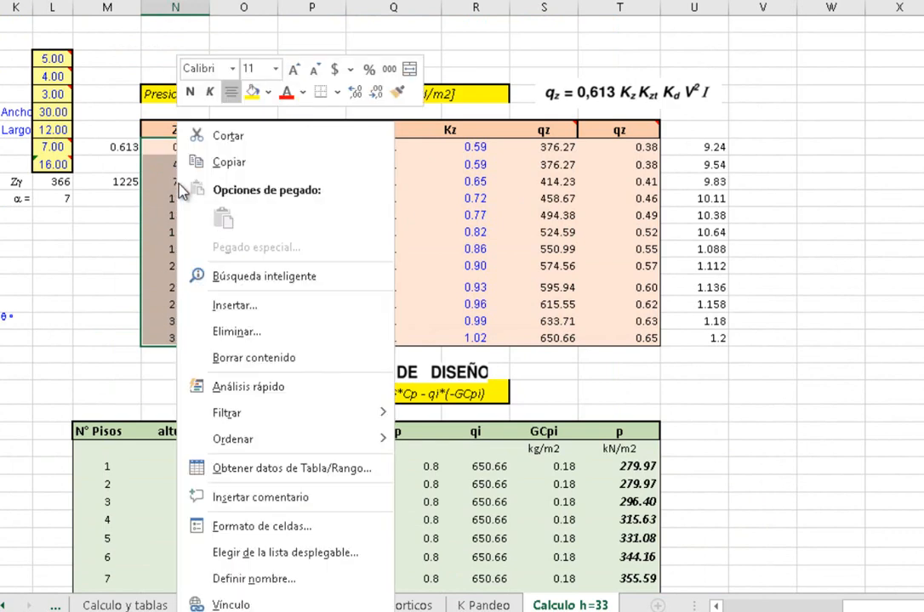
{"action": "left_click", "coordinate": [208, 165]}
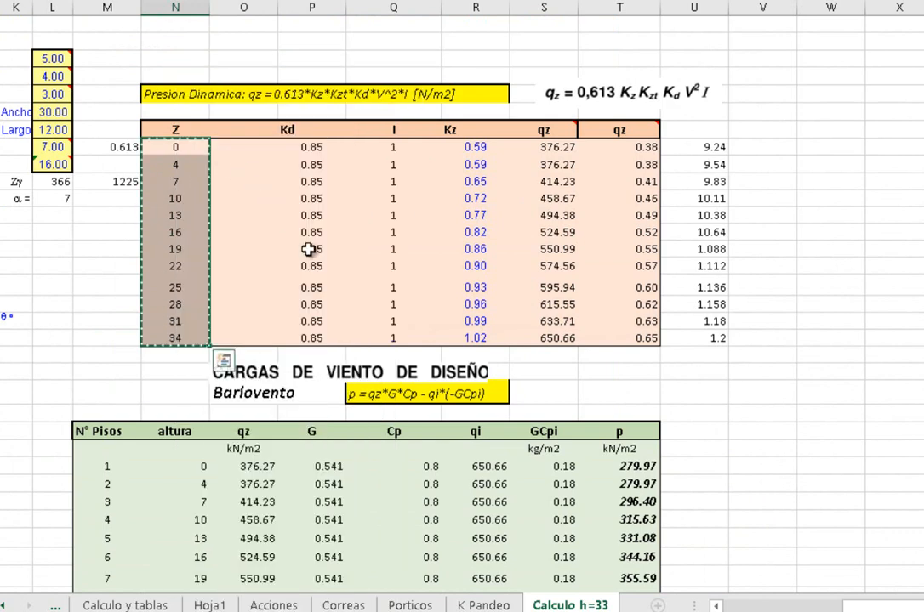
Switch to the PROGRAMA ANALISIS DE VIEN... workbook and paste the copied heights into the user height input column from row 1 of MWFRS (Cualquier Ht.)
{"action": "scroll", "coordinate": [308, 249], "scroll_direction": "down", "scroll_amount": 3}
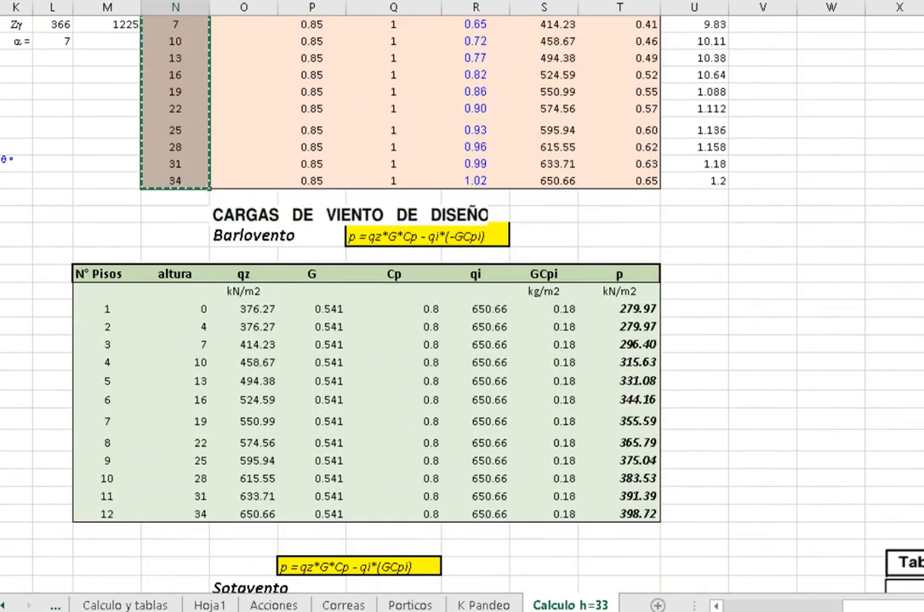
{"action": "mouse_move", "coordinate": [273, 610]}
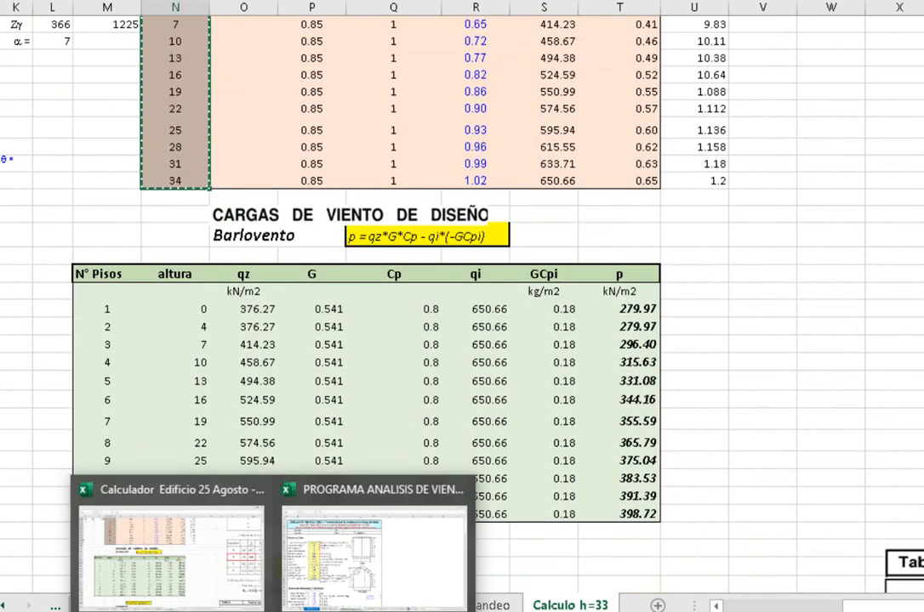
{"action": "left_click", "coordinate": [302, 514]}
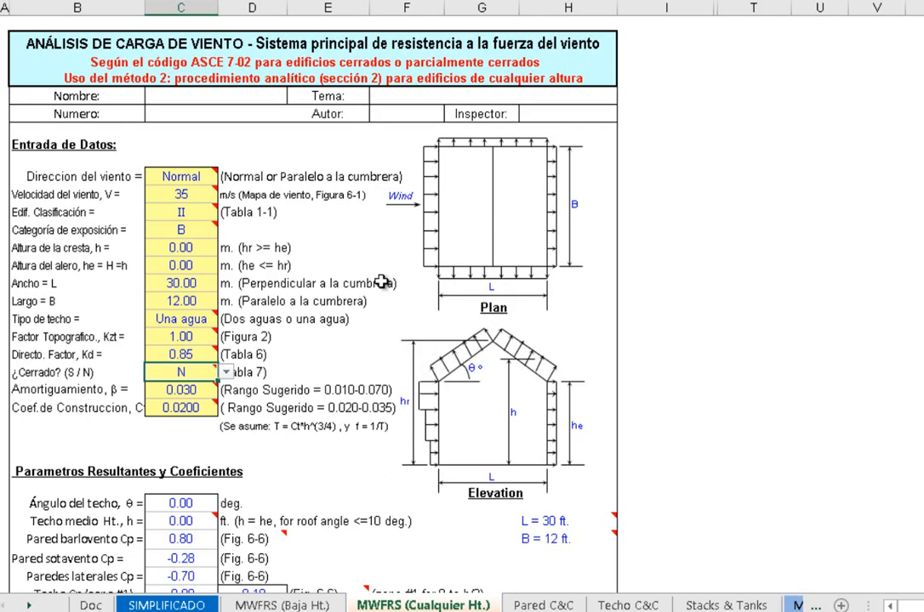
{"action": "scroll", "coordinate": [388, 245], "scroll_direction": "down", "scroll_amount": 9}
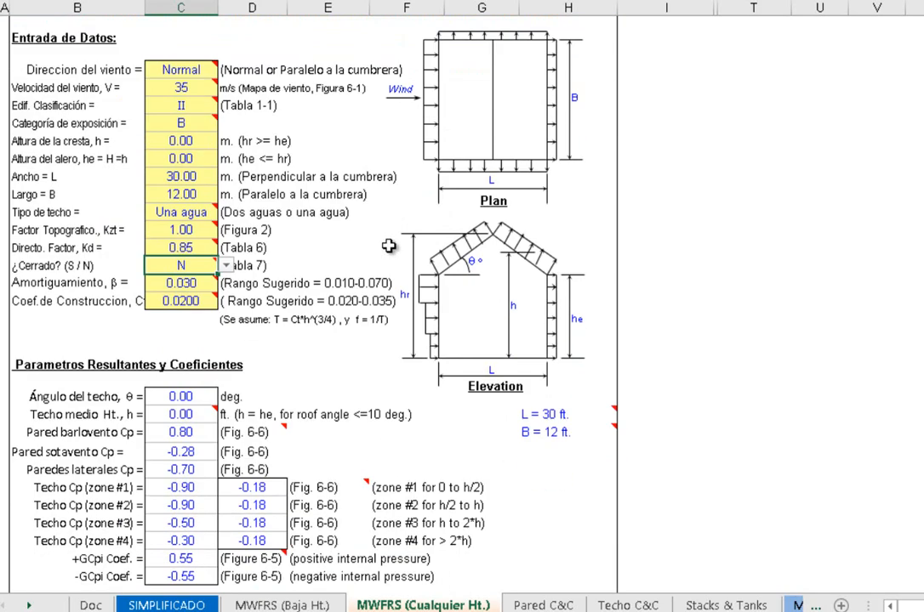
{"action": "scroll", "coordinate": [388, 246], "scroll_direction": "down", "scroll_amount": 6}
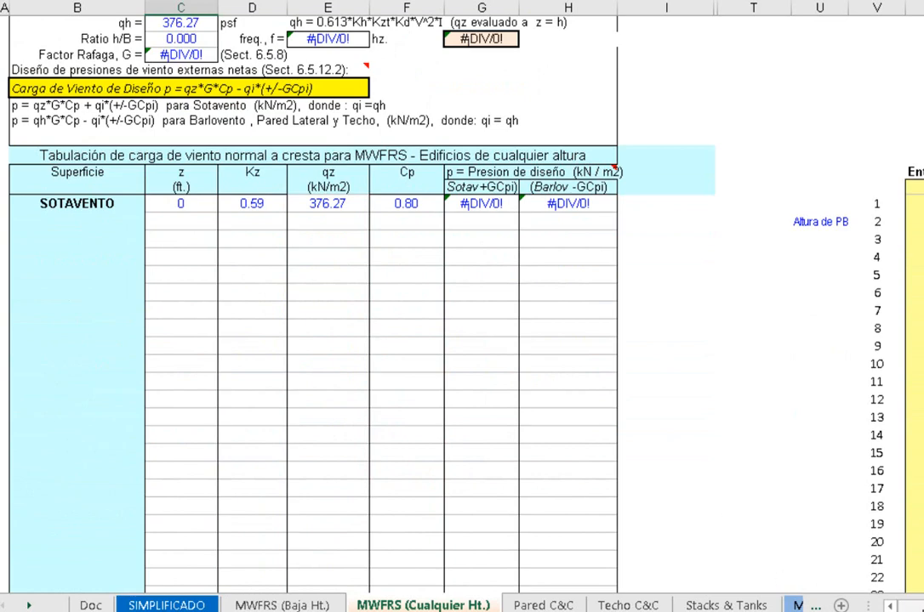
{"action": "scroll", "coordinate": [462, 340], "scroll_direction": "right", "scroll_amount": 5}
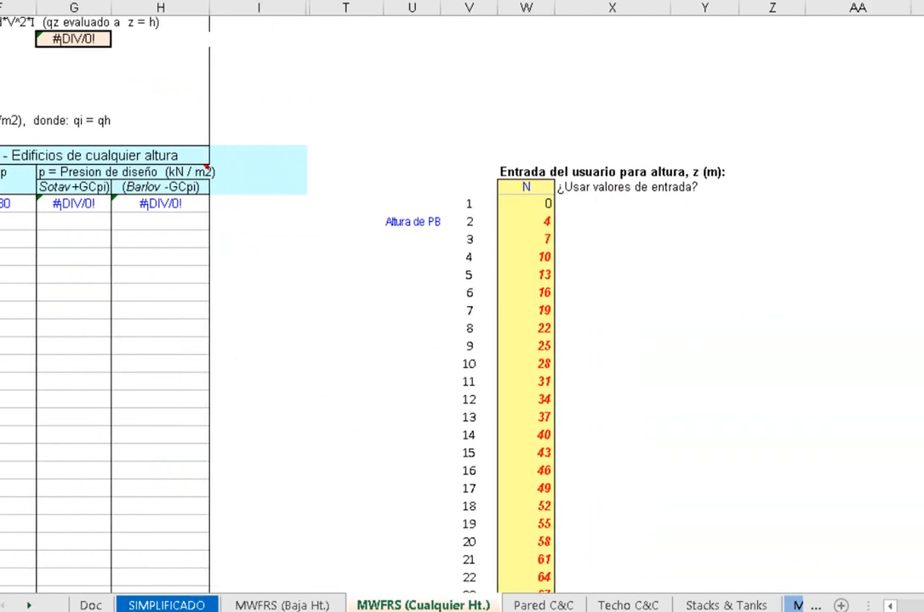
{"action": "scroll", "coordinate": [391, 255], "scroll_direction": "right", "scroll_amount": 1}
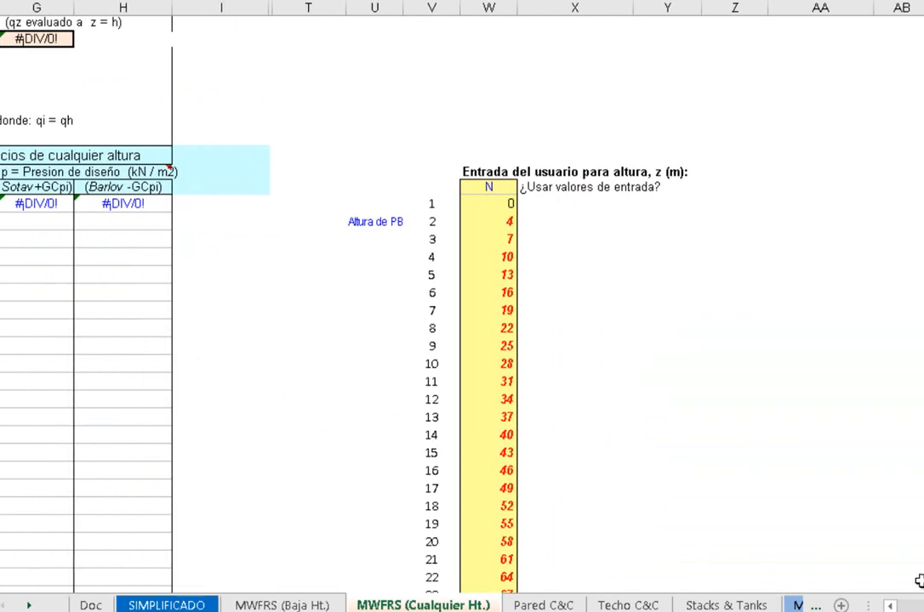
{"action": "left_click", "coordinate": [482, 204]}
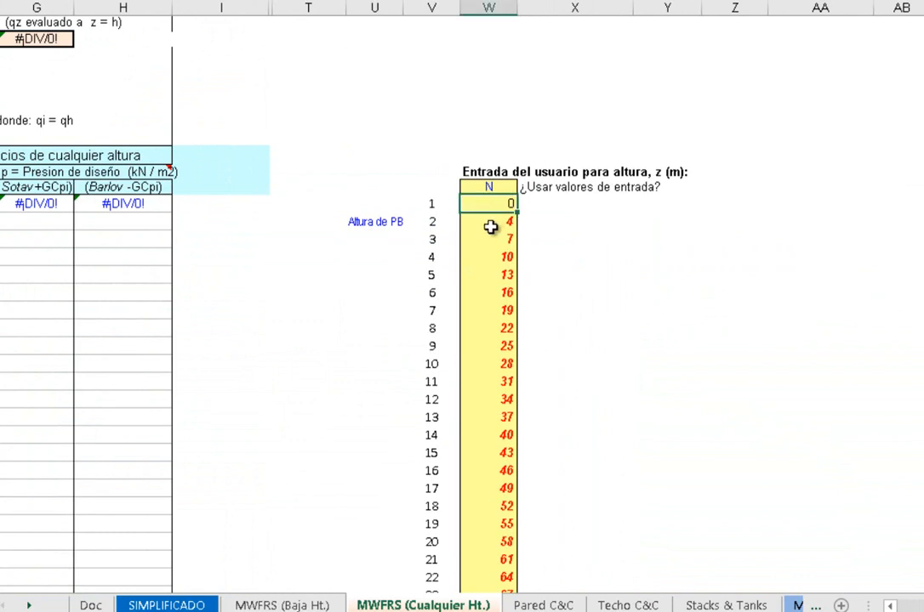
{"action": "right_click", "coordinate": [481, 207]}
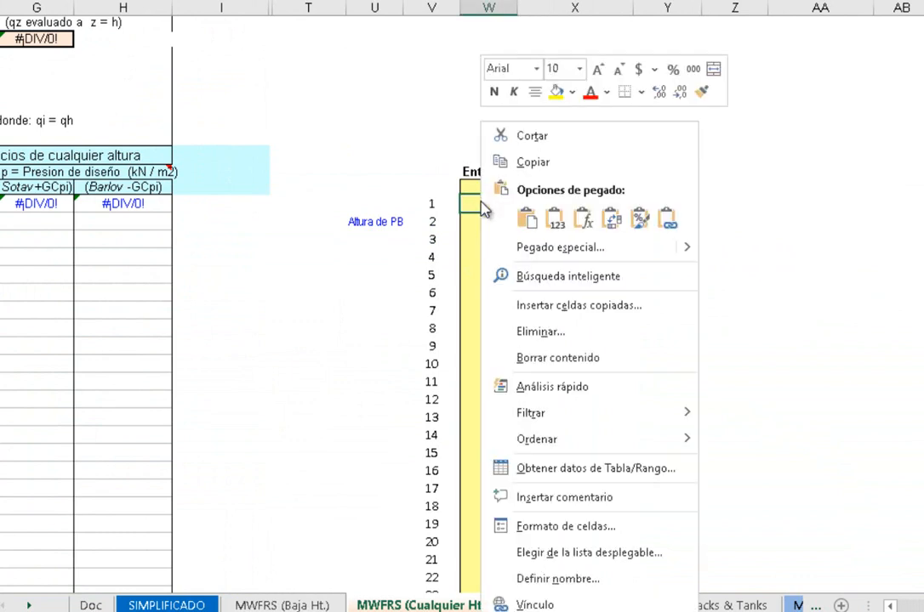
{"action": "left_click", "coordinate": [526, 220]}
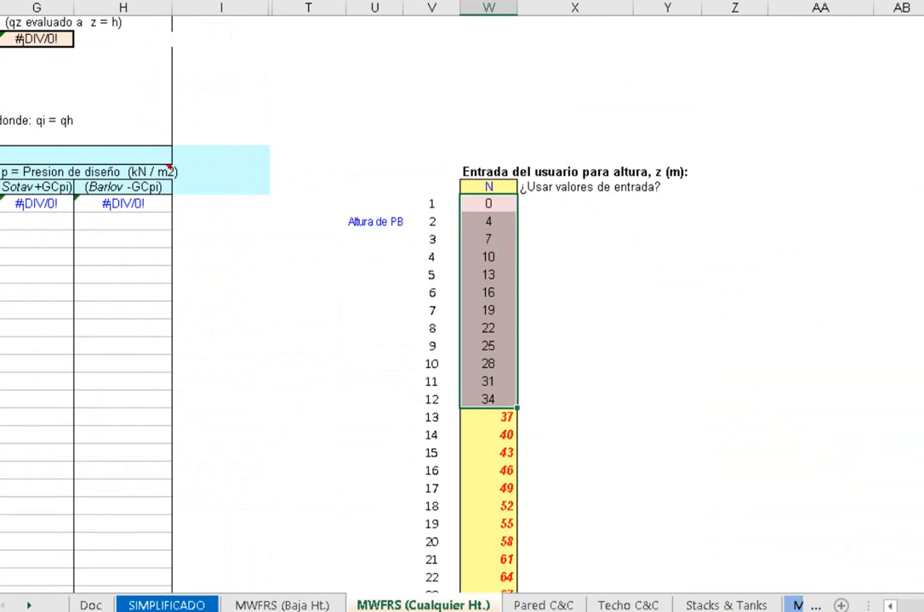
Examine the first SOTAVENTO row of the wind load tabulation, from z to the design pressure
{"action": "scroll", "coordinate": [546, 475], "scroll_direction": "left", "scroll_amount": 5}
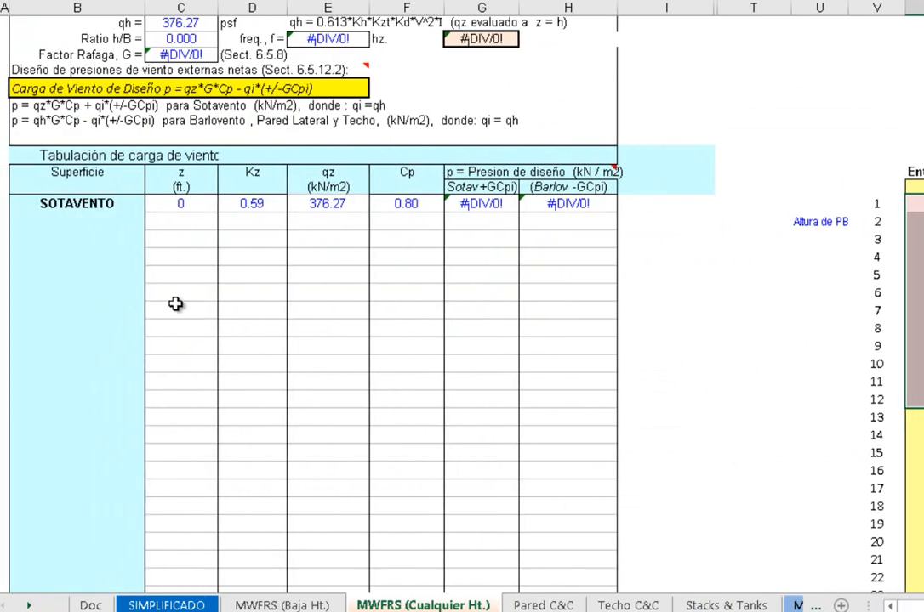
{"action": "scroll", "coordinate": [176, 302], "scroll_direction": "up", "scroll_amount": 2}
{"action": "left_click_drag", "start_coordinate": [173, 301], "coordinate": [398, 295]}
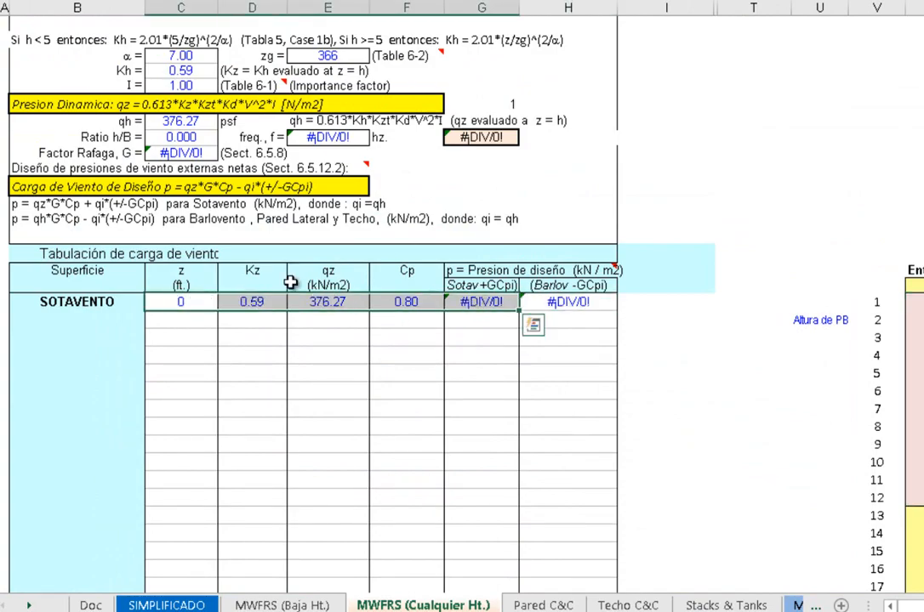
{"action": "scroll", "coordinate": [186, 258], "scroll_direction": "up", "scroll_amount": 6}
{"action": "scroll", "coordinate": [184, 258], "scroll_direction": "up", "scroll_amount": 5}
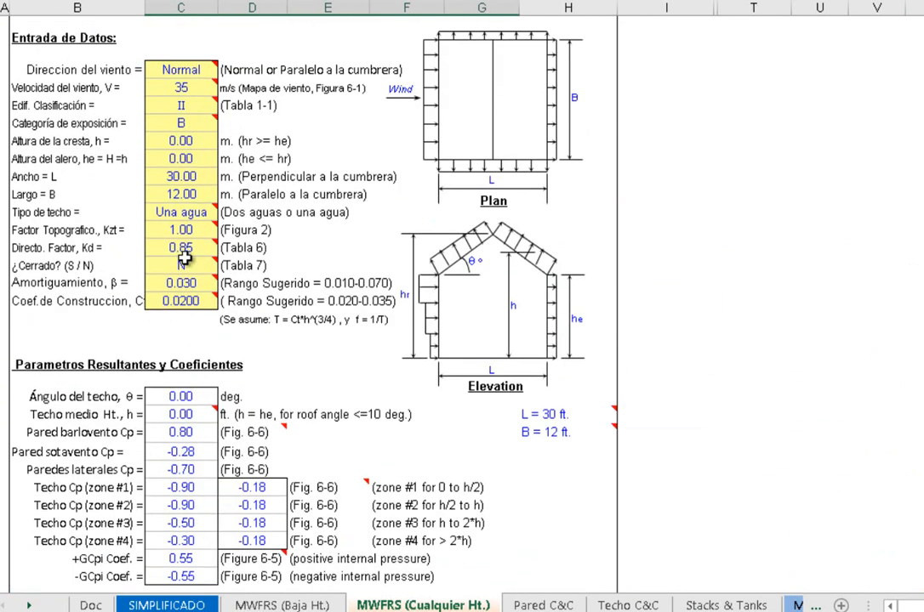
Review the ridge height, Ancho and Largo inputs and the roof type note under Entrada de Datos
{"action": "scroll", "coordinate": [184, 259], "scroll_direction": "up", "scroll_amount": 1}
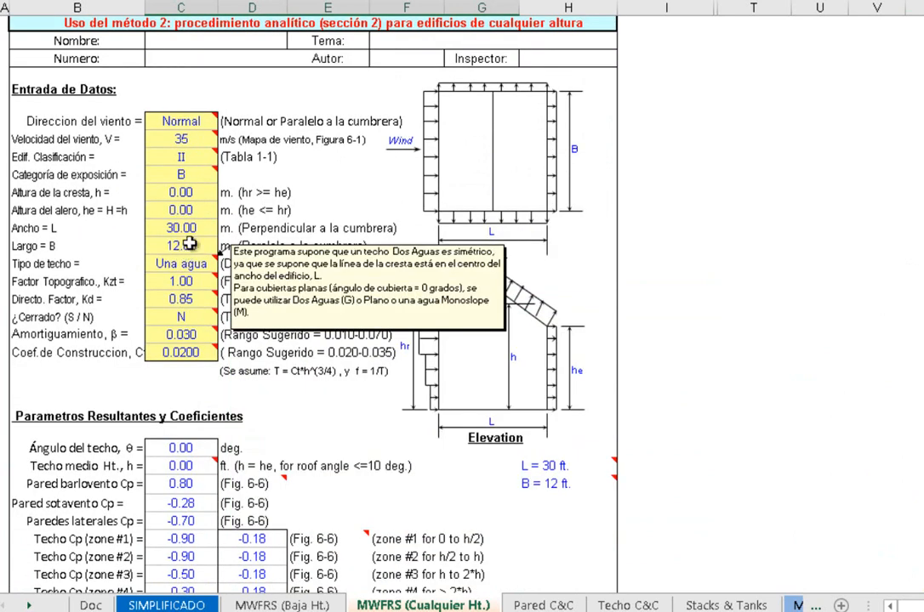
{"action": "left_click", "coordinate": [161, 193]}
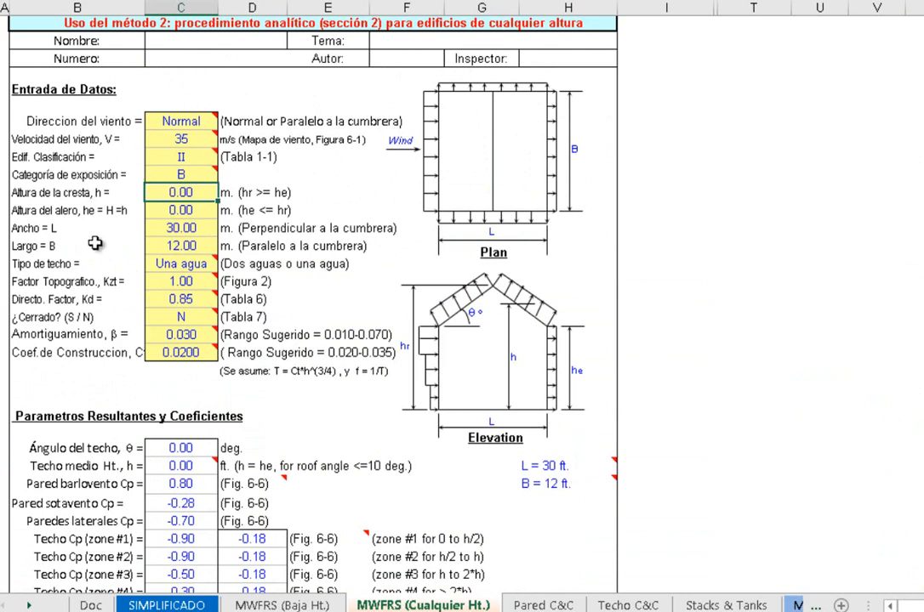
{"action": "left_click", "coordinate": [175, 228]}
{"action": "mouse_move", "coordinate": [149, 270]}
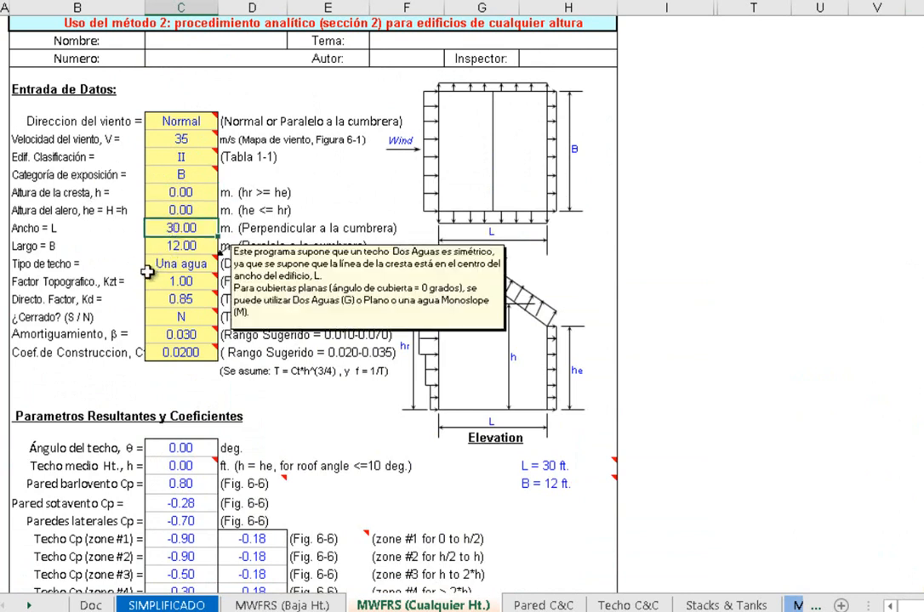
{"action": "left_click", "coordinate": [185, 245]}
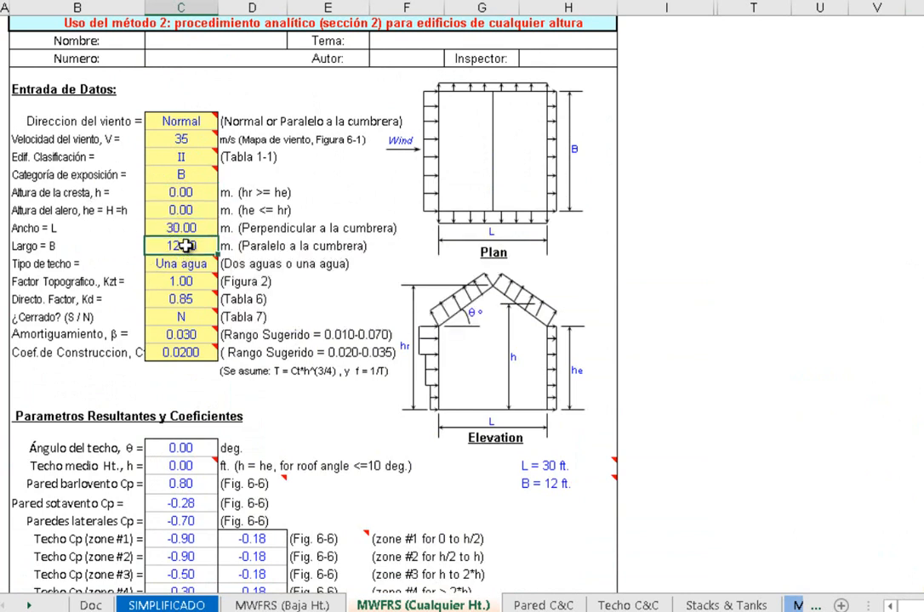
Set both Altura de la cresta and Altura del alero to 34 m and check the recalculated coefficients and wind load tabulation
{"action": "left_click", "coordinate": [181, 192]}
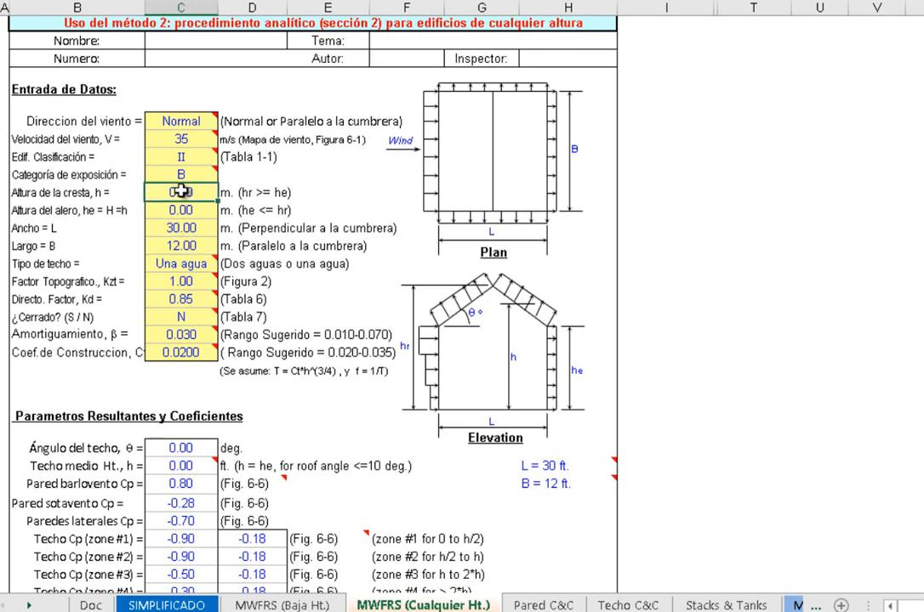
{"action": "type", "text": "34"}
{"action": "key", "text": "Return"}
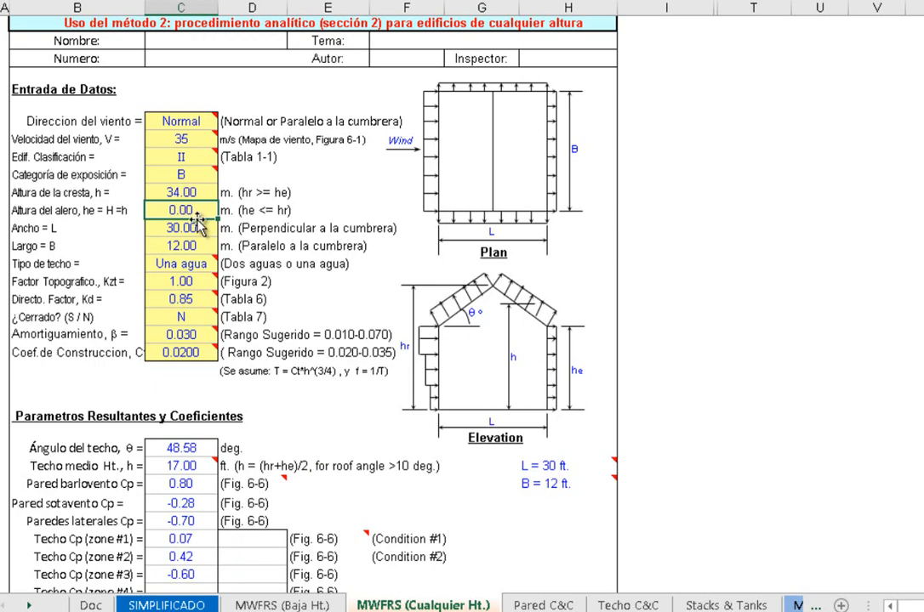
{"action": "type", "text": "34"}
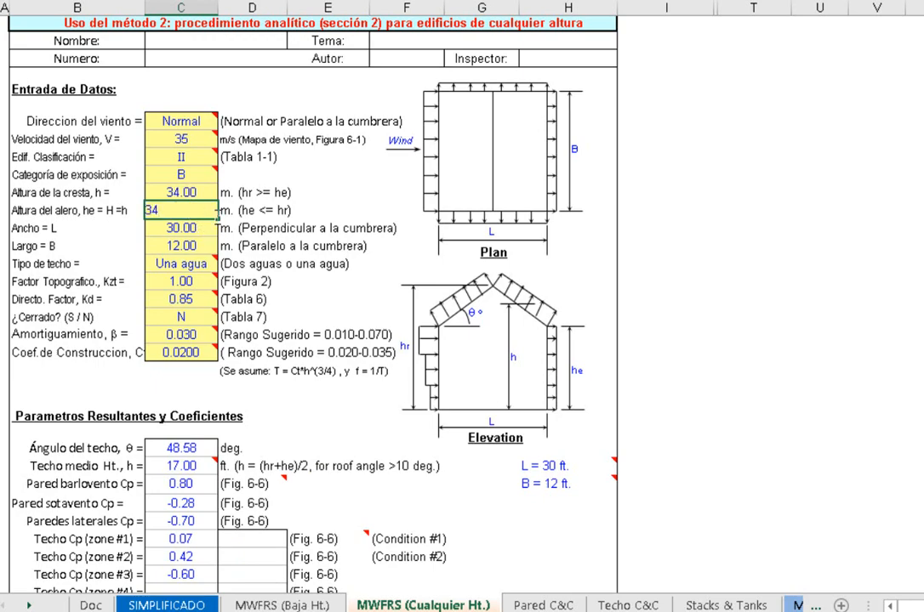
{"action": "key", "text": "Return"}
{"action": "scroll", "coordinate": [378, 297], "scroll_direction": "down", "scroll_amount": 8}
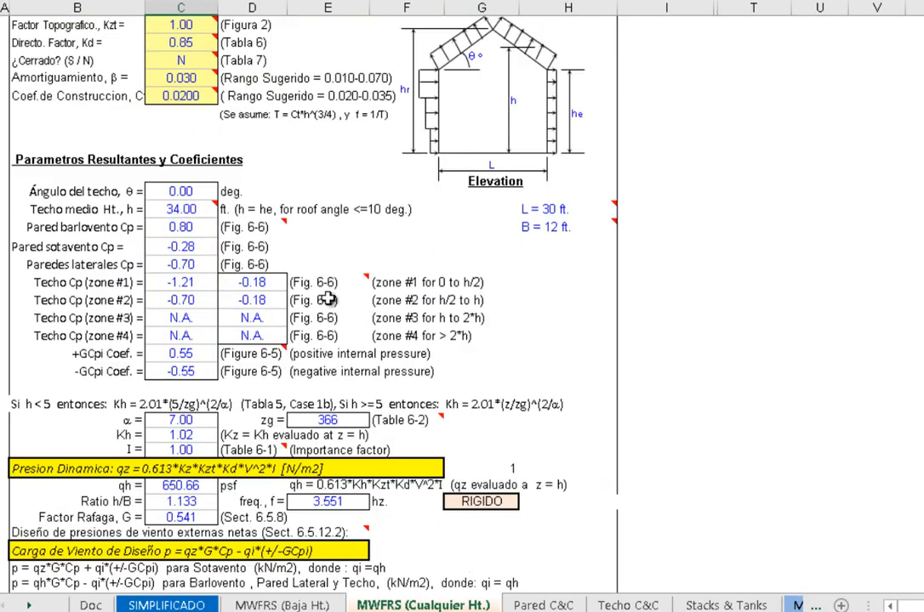
{"action": "scroll", "coordinate": [327, 298], "scroll_direction": "down", "scroll_amount": 5}
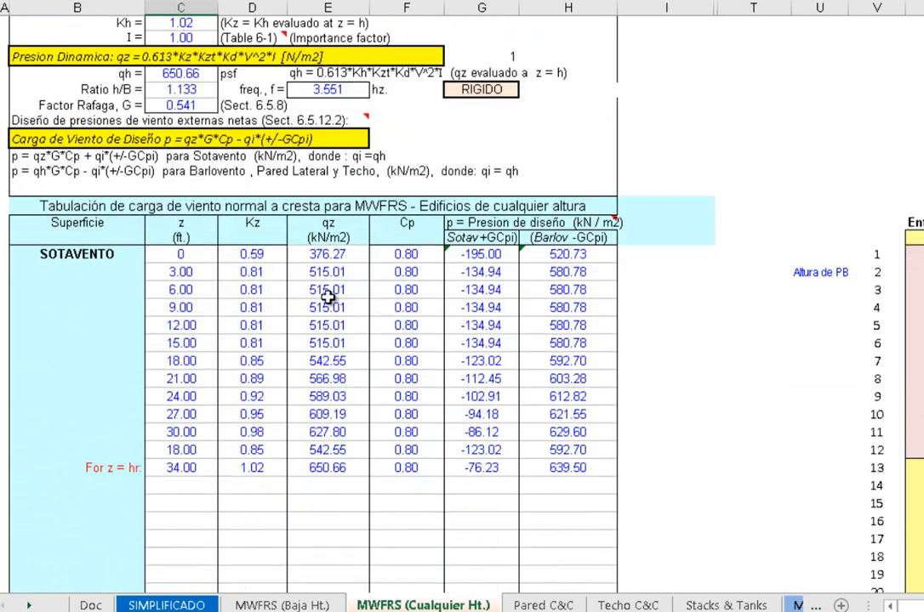
Check the z heights in the SOTAVENTO tabulation and set ¿Usar valores de entrada? to Y for the user-entered heights
{"action": "left_click_drag", "start_coordinate": [163, 254], "coordinate": [176, 471]}
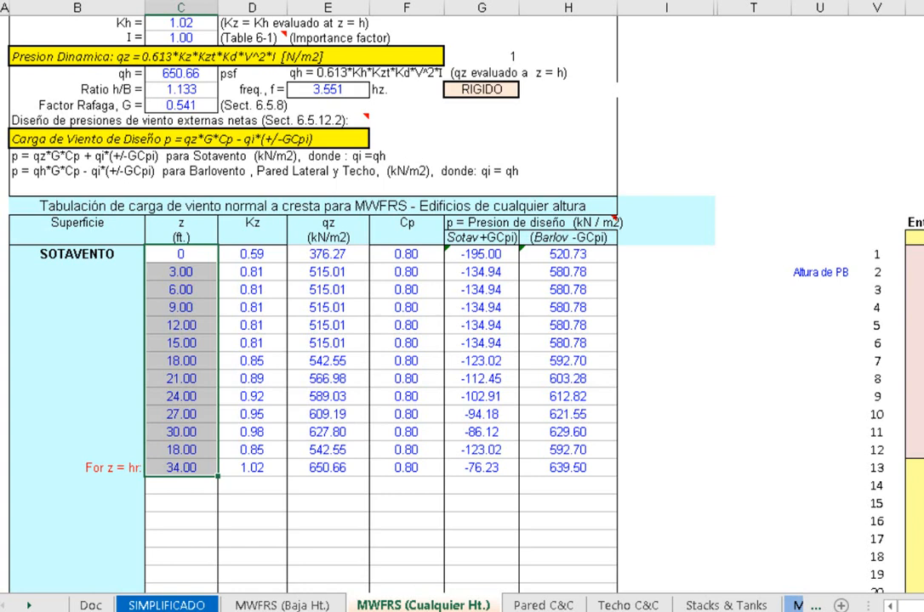
{"action": "left_click", "coordinate": [203, 272]}
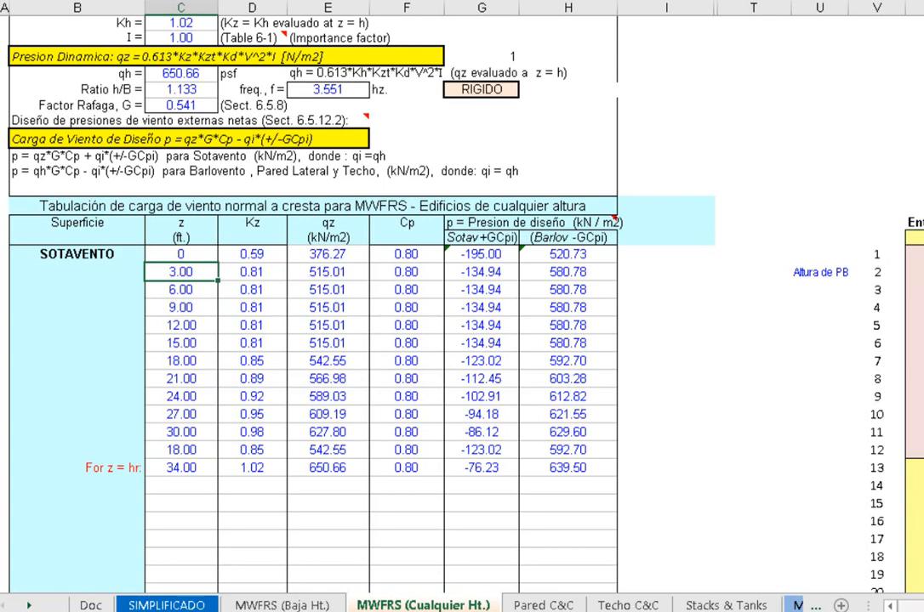
{"action": "scroll", "coordinate": [555, 312], "scroll_direction": "right", "scroll_amount": 3}
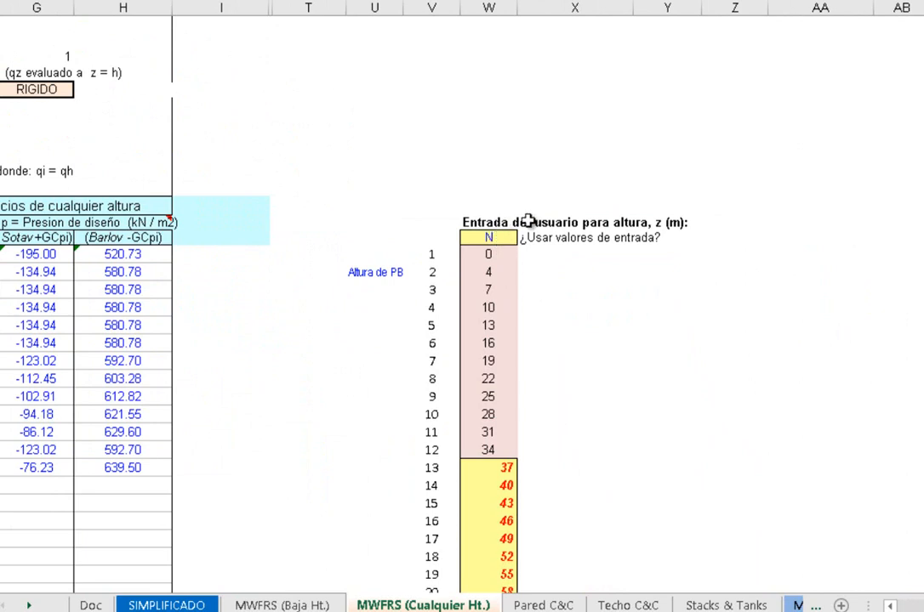
{"action": "left_click_drag", "start_coordinate": [553, 238], "coordinate": [662, 247]}
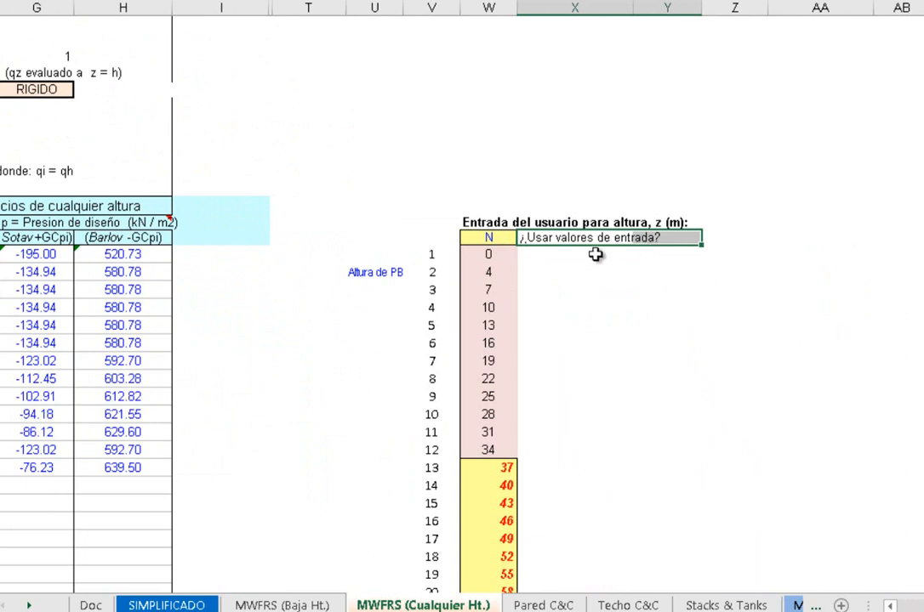
{"action": "left_click", "coordinate": [500, 238]}
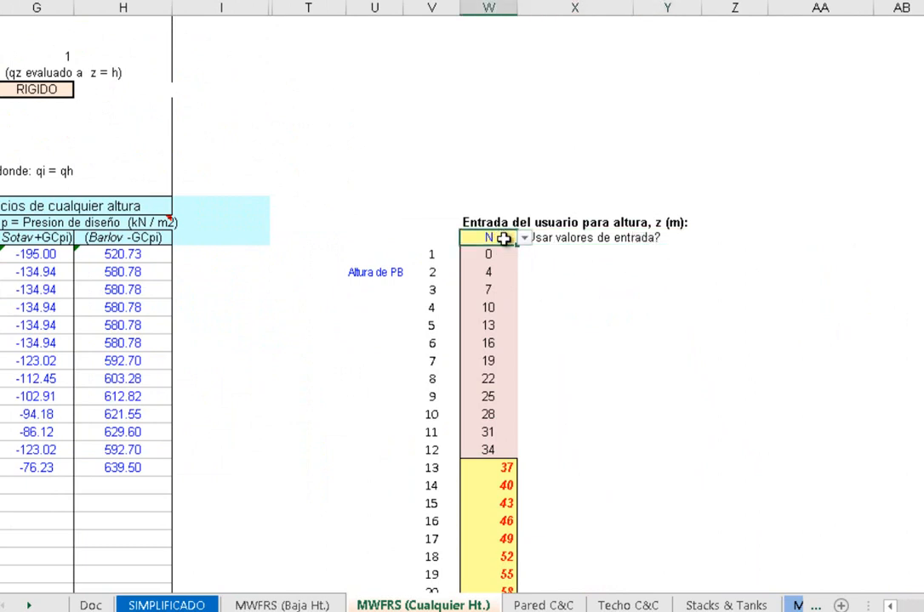
{"action": "left_click", "coordinate": [525, 240]}
{"action": "left_click", "coordinate": [473, 249]}
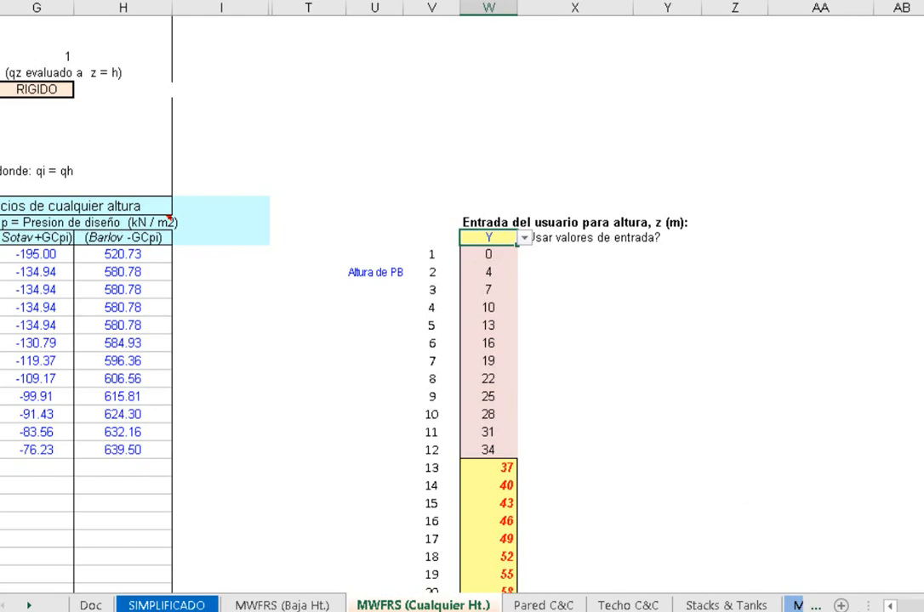
Review the z heights and design pressures in the SOTAVENTO tabulation, and the wind direction, speed and exposure inputs under Entrada de Datos
{"action": "left_click_drag", "start_coordinate": [923, 607], "coordinate": [915, 606]}
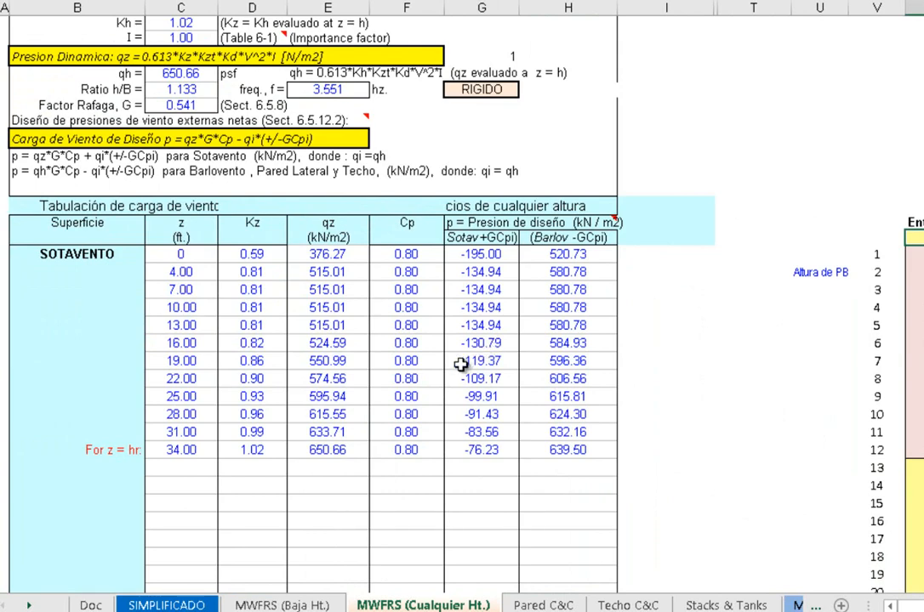
{"action": "scroll", "coordinate": [482, 384], "scroll_direction": "down", "scroll_amount": 3}
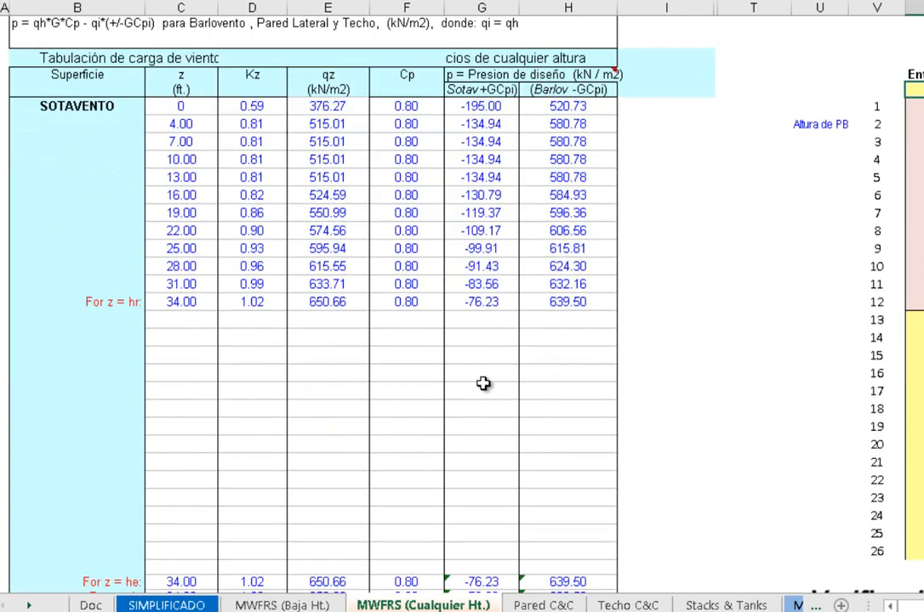
{"action": "scroll", "coordinate": [482, 384], "scroll_direction": "up", "scroll_amount": 1}
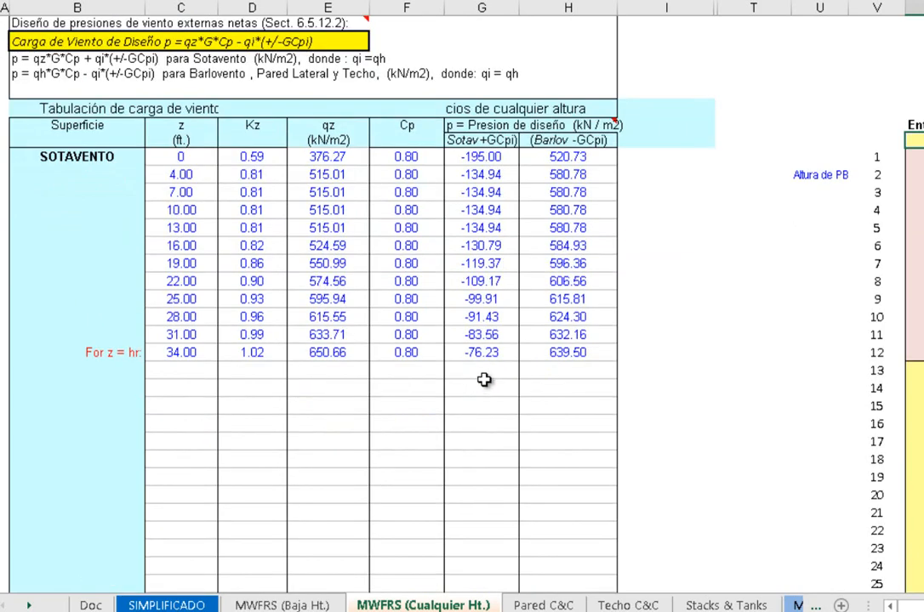
{"action": "scroll", "coordinate": [489, 356], "scroll_direction": "up", "scroll_amount": 2}
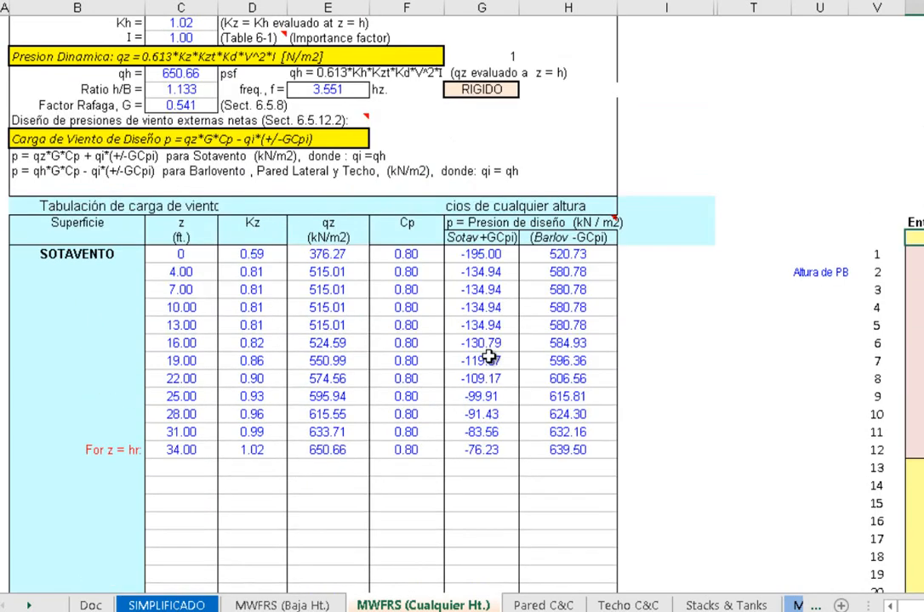
{"action": "scroll", "coordinate": [489, 357], "scroll_direction": "up", "scroll_amount": 6}
{"action": "scroll", "coordinate": [92, 318], "scroll_direction": "up", "scroll_amount": 7}
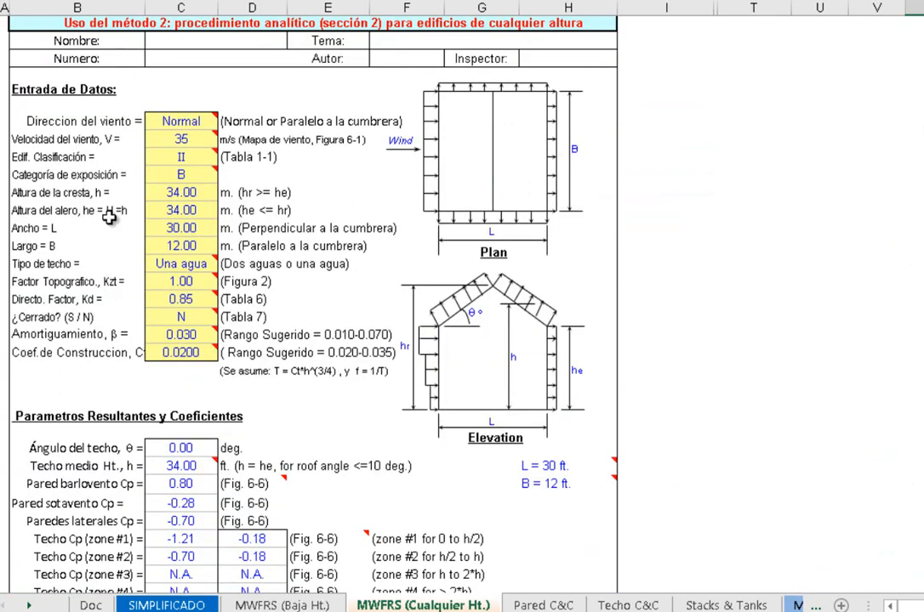
{"action": "mouse_move", "coordinate": [205, 121]}
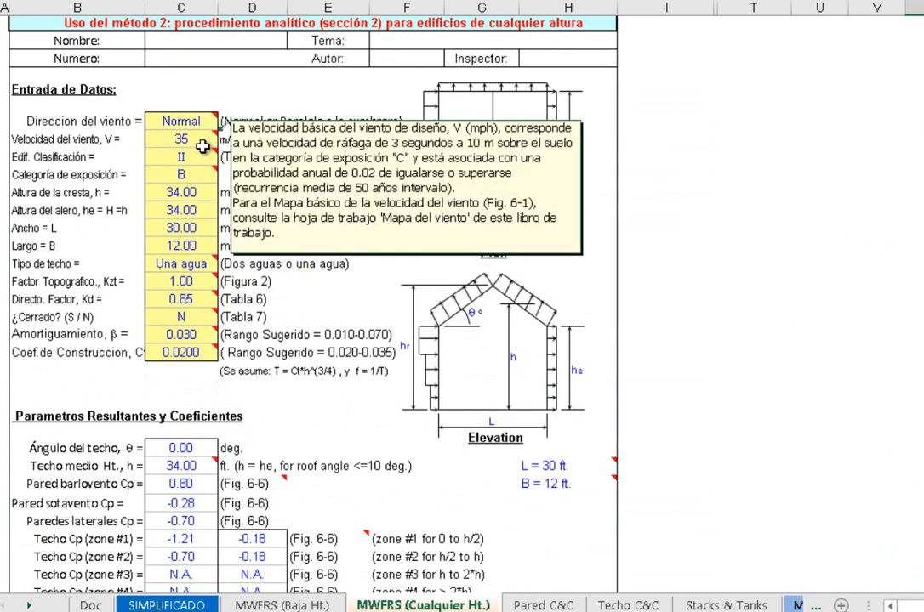
{"action": "mouse_move", "coordinate": [194, 178]}
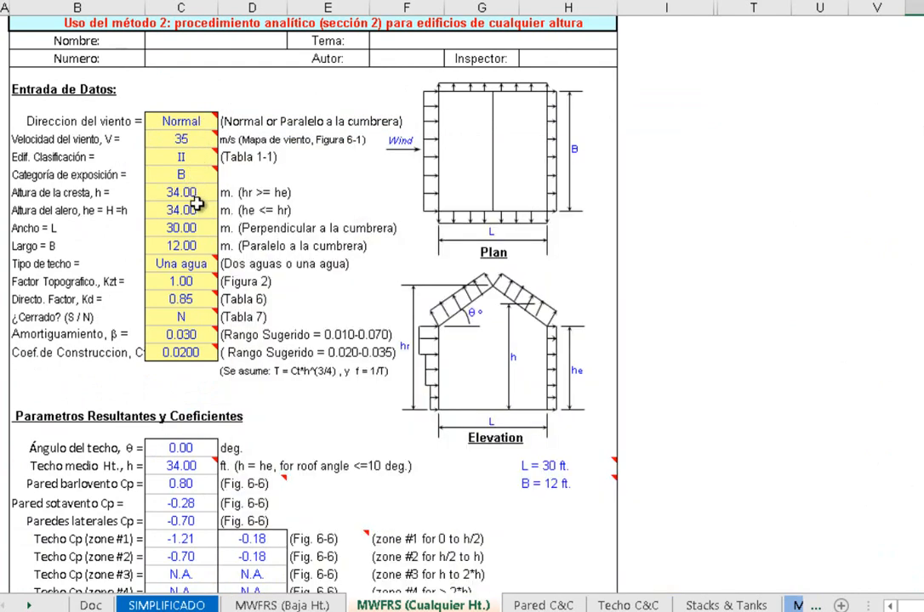
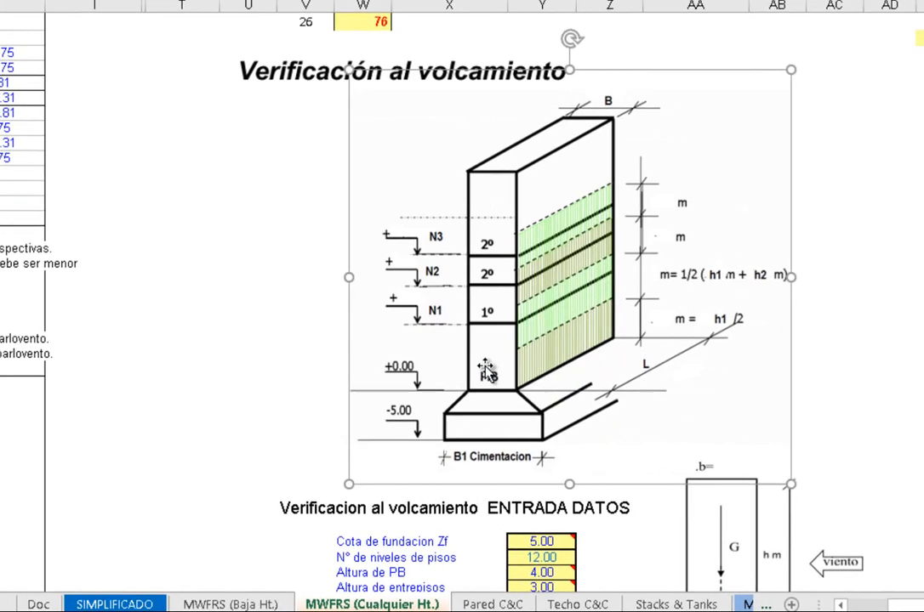
Review the foundation depth, number of floors, ground-floor height and storey height under Verificacion al volcamiento ENTRADA DATOS
{"action": "scroll", "coordinate": [591, 438], "scroll_direction": "down", "scroll_amount": 5}
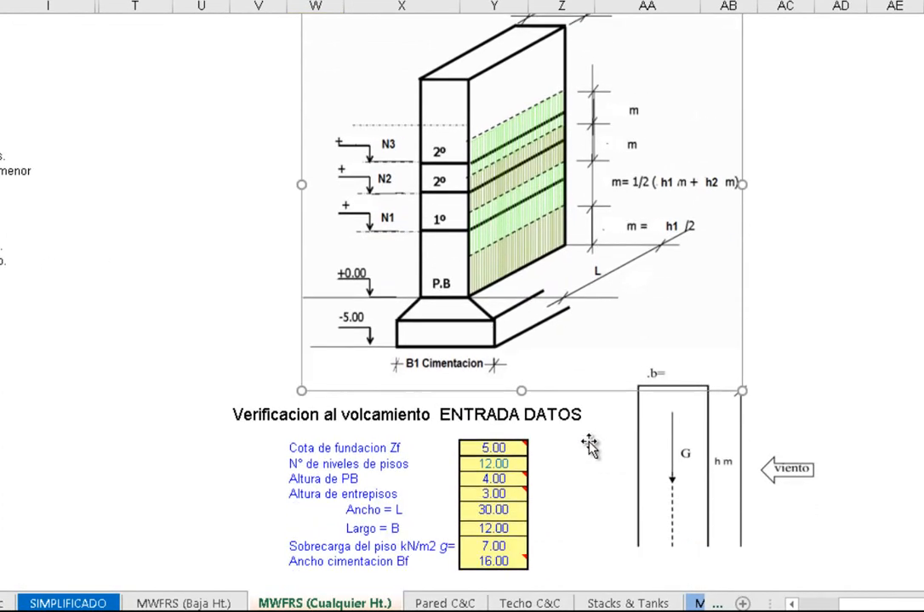
{"action": "scroll", "coordinate": [596, 440], "scroll_direction": "down", "scroll_amount": 1}
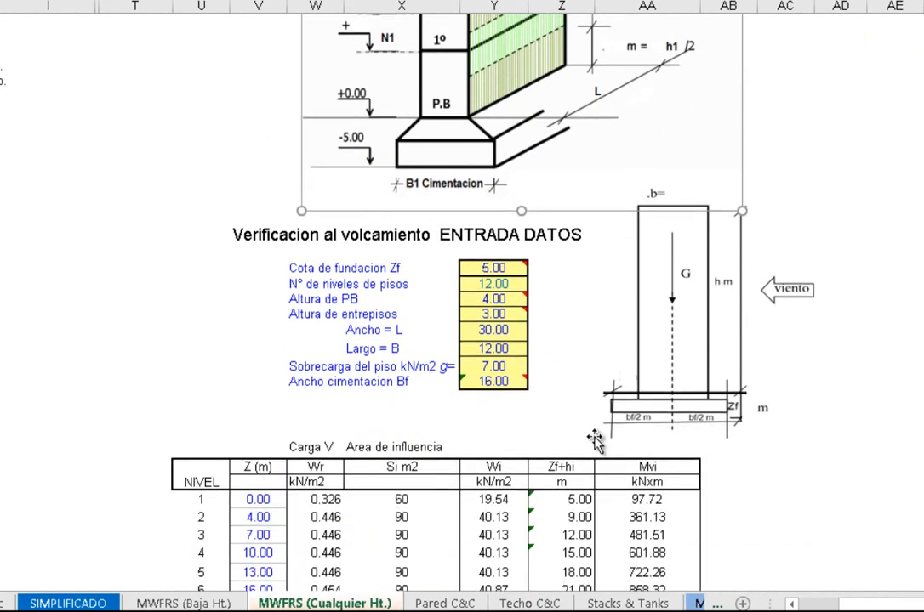
{"action": "mouse_move", "coordinate": [494, 269]}
{"action": "left_click", "coordinate": [385, 286]}
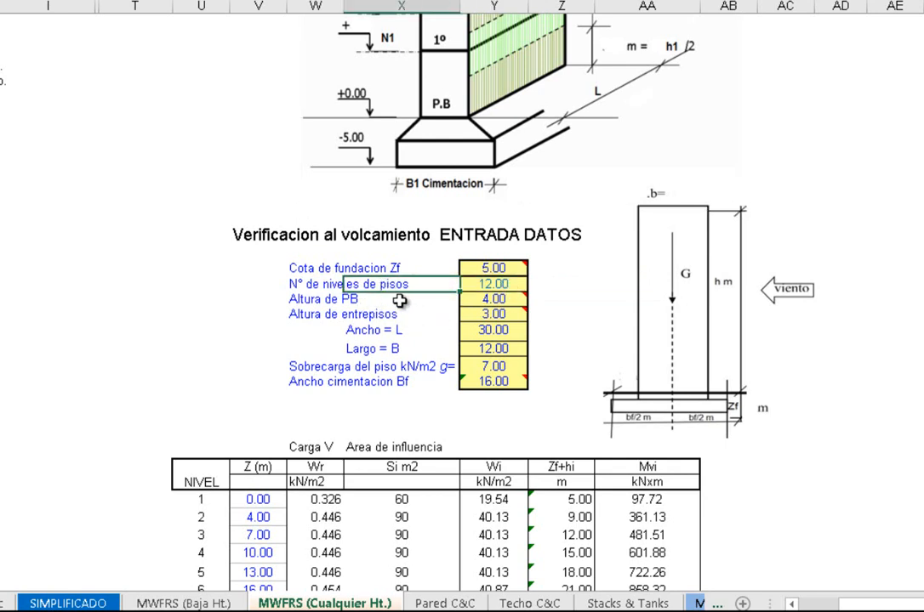
{"action": "mouse_move", "coordinate": [504, 302]}
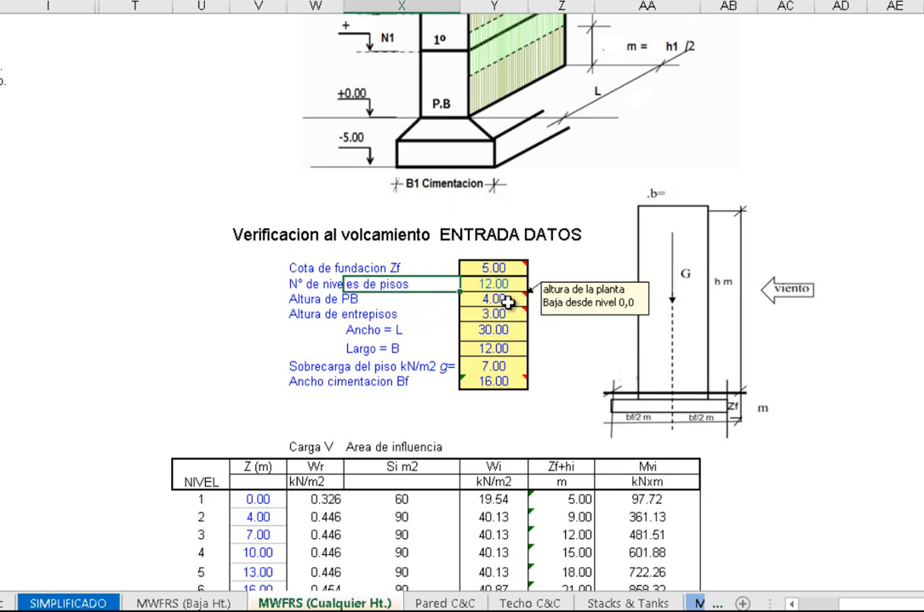
{"action": "left_click", "coordinate": [477, 315]}
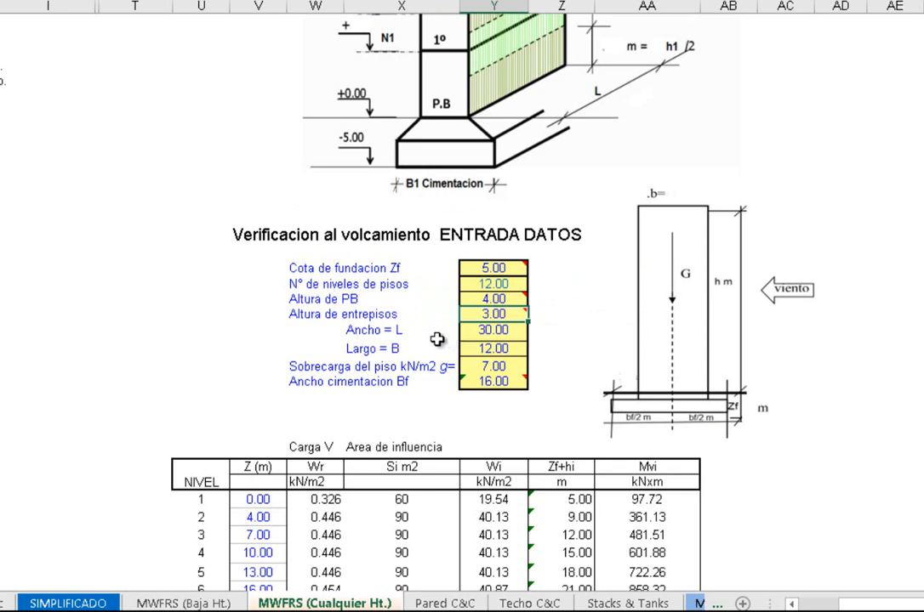
Review the Ancho = L, Largo = B, Sobrecarga del piso and Ancho cimentacion Bf inputs of the overturning check
{"action": "left_click", "coordinate": [492, 331]}
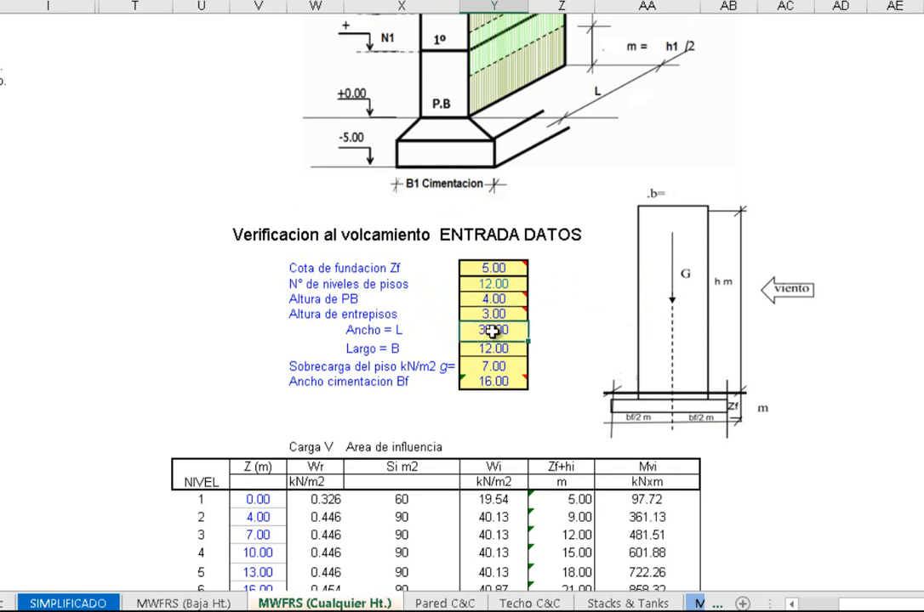
{"action": "left_click", "coordinate": [493, 349]}
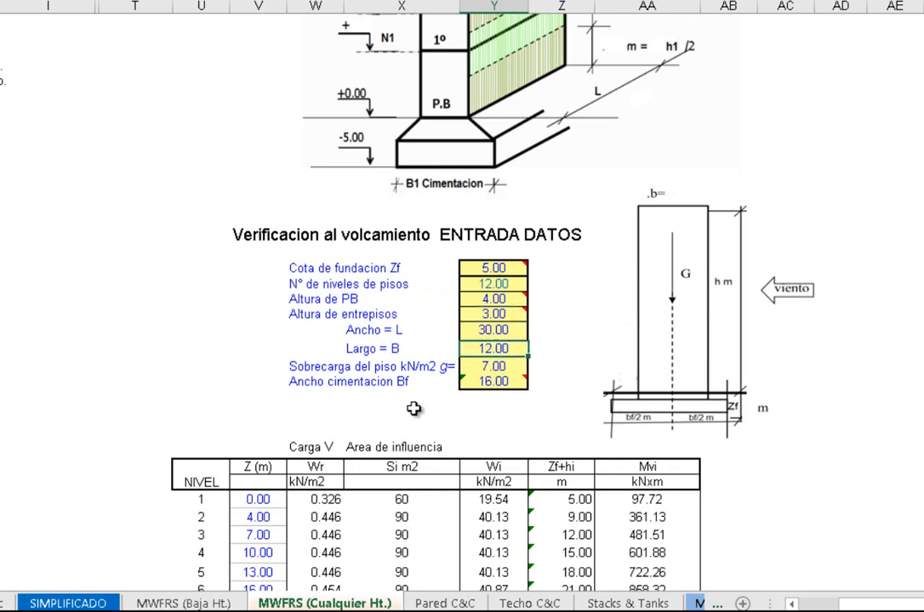
{"action": "left_click", "coordinate": [310, 367]}
{"action": "left_click_drag", "start_coordinate": [353, 366], "coordinate": [415, 372]}
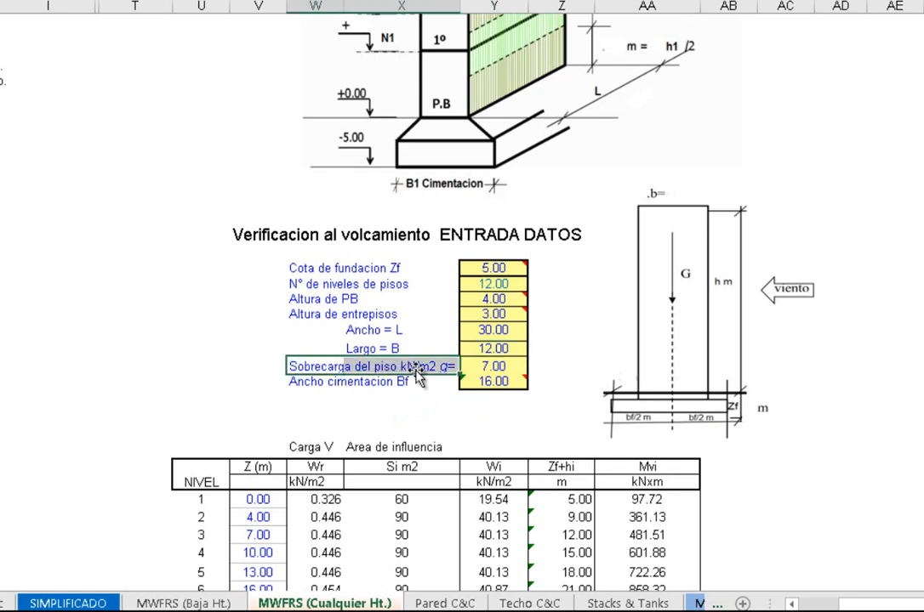
{"action": "left_click", "coordinate": [473, 370]}
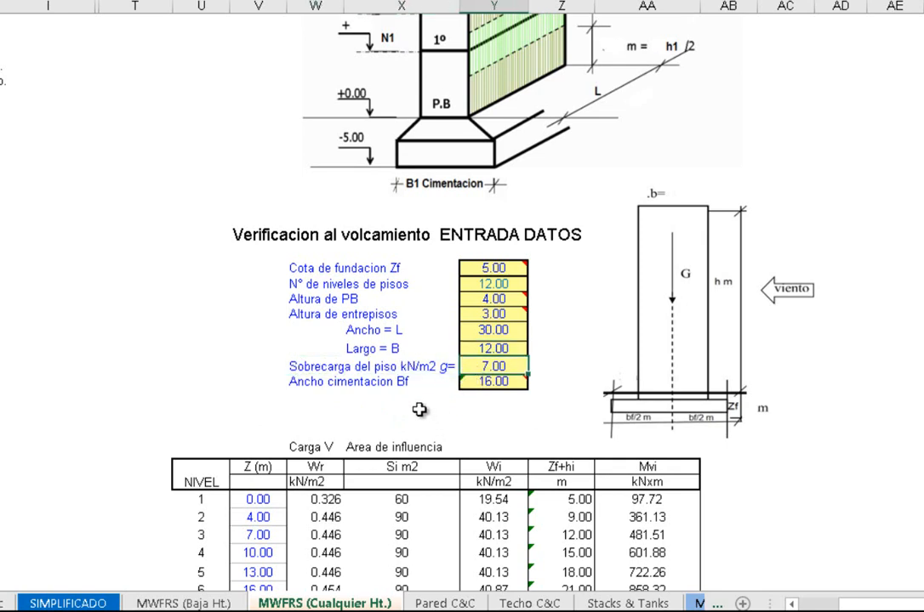
{"action": "mouse_move", "coordinate": [488, 384]}
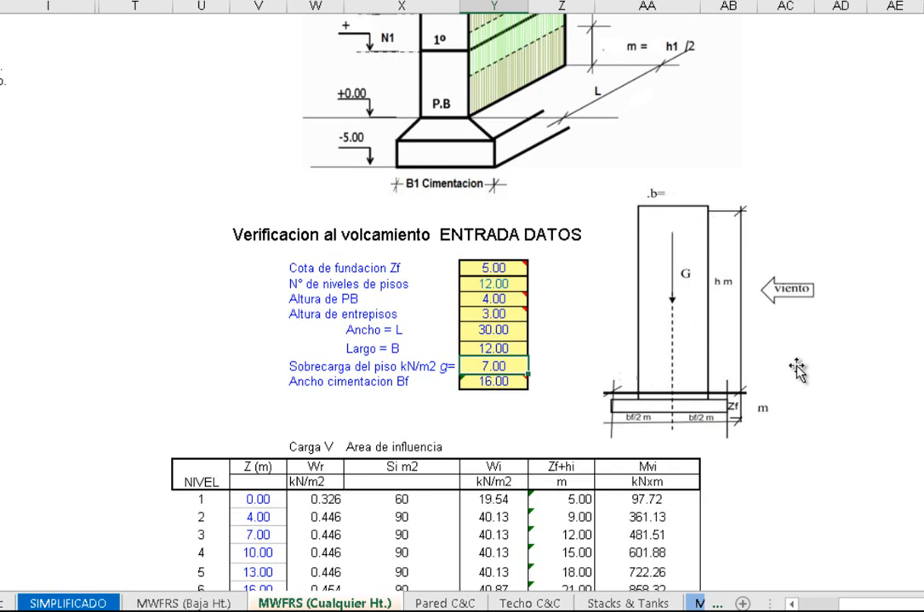
Inspect the level 1 Wr formula in the overturning table and trace its references to the design pressure columns, leaving the formula unmodified
{"action": "scroll", "coordinate": [797, 368], "scroll_direction": "down", "scroll_amount": 5}
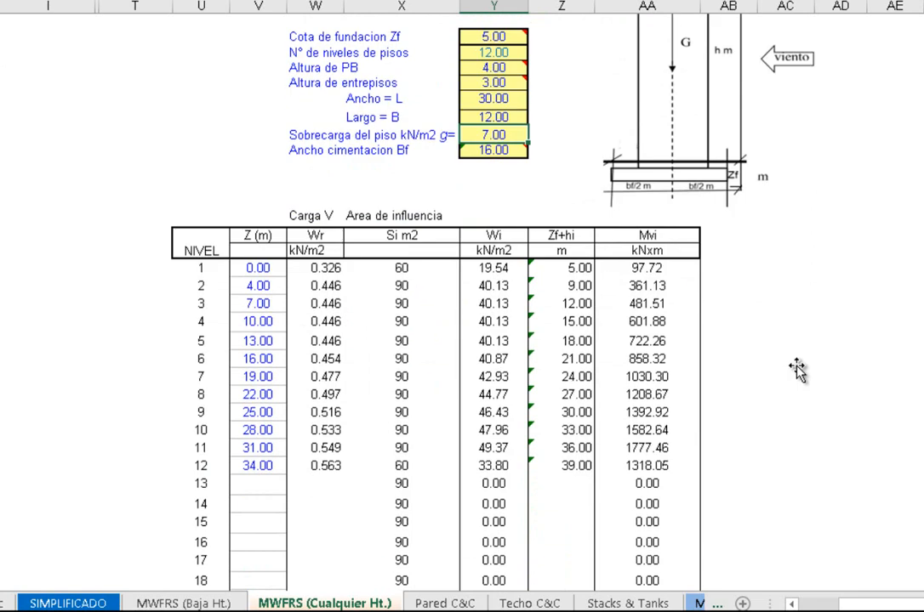
{"action": "double_click", "coordinate": [330, 267]}
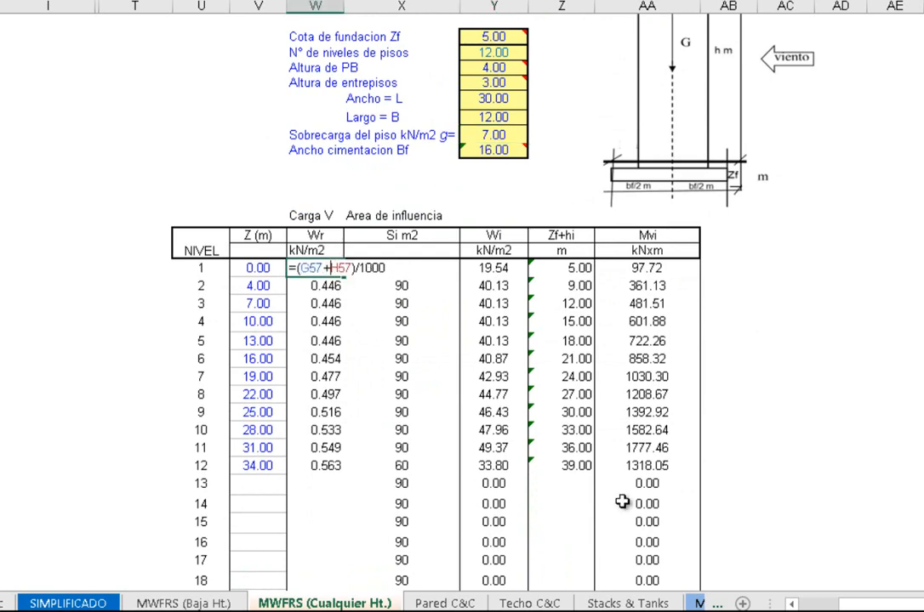
{"action": "left_click_drag", "start_coordinate": [859, 607], "coordinate": [817, 606]}
{"action": "scroll", "coordinate": [252, 274], "scroll_direction": "up", "scroll_amount": 14}
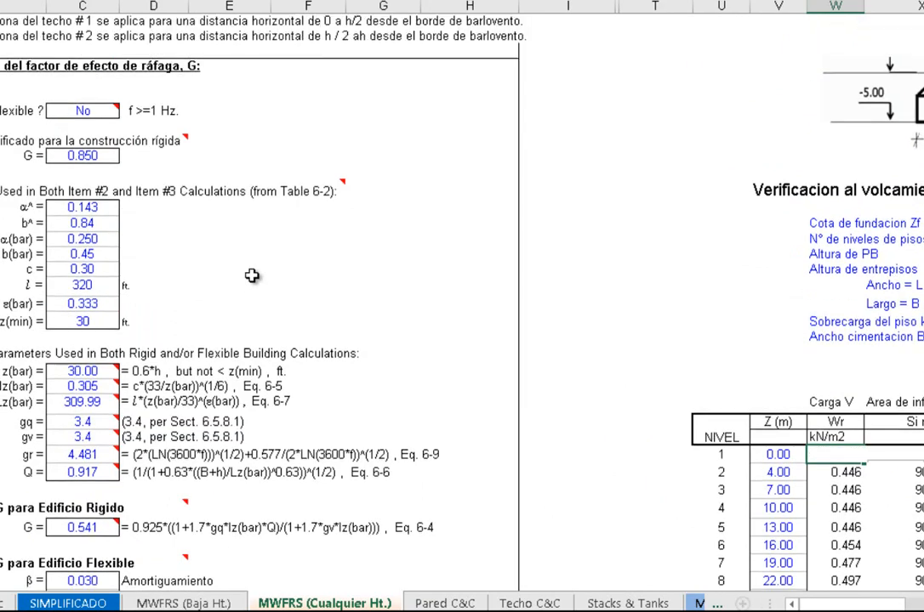
{"action": "scroll", "coordinate": [251, 273], "scroll_direction": "up", "scroll_amount": 8}
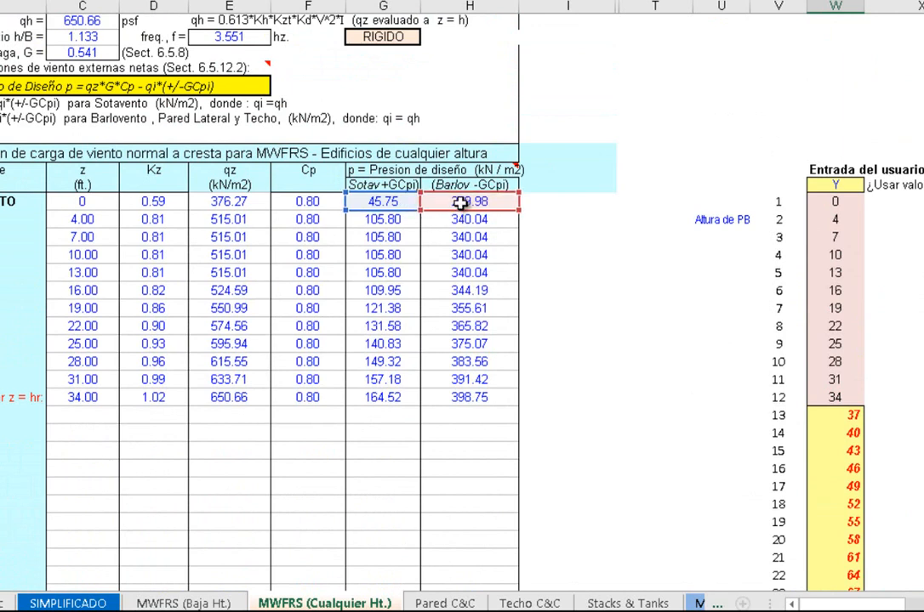
{"action": "left_click_drag", "start_coordinate": [400, 167], "coordinate": [454, 174]}
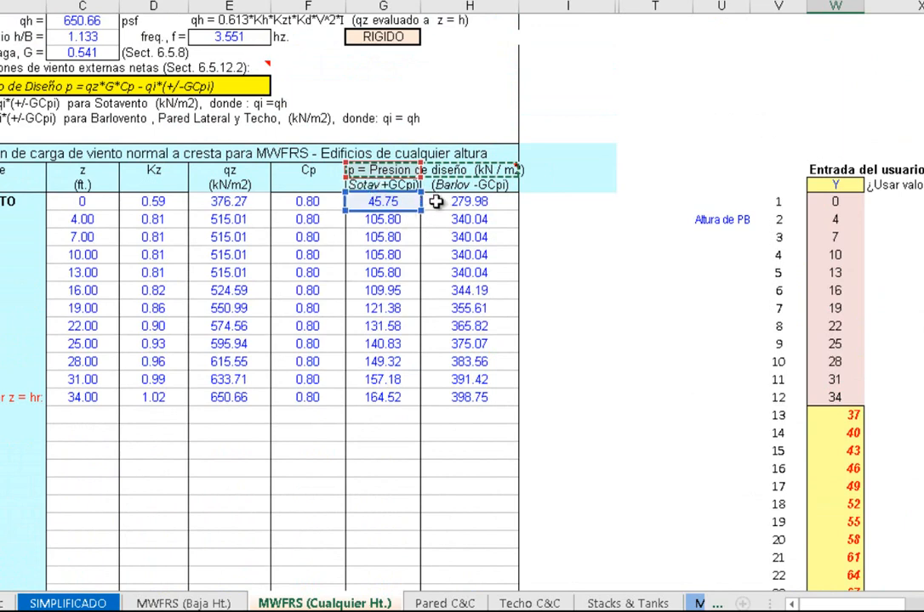
{"action": "key", "text": "Return"}
{"action": "scroll", "coordinate": [608, 413], "scroll_direction": "down", "scroll_amount": 4}
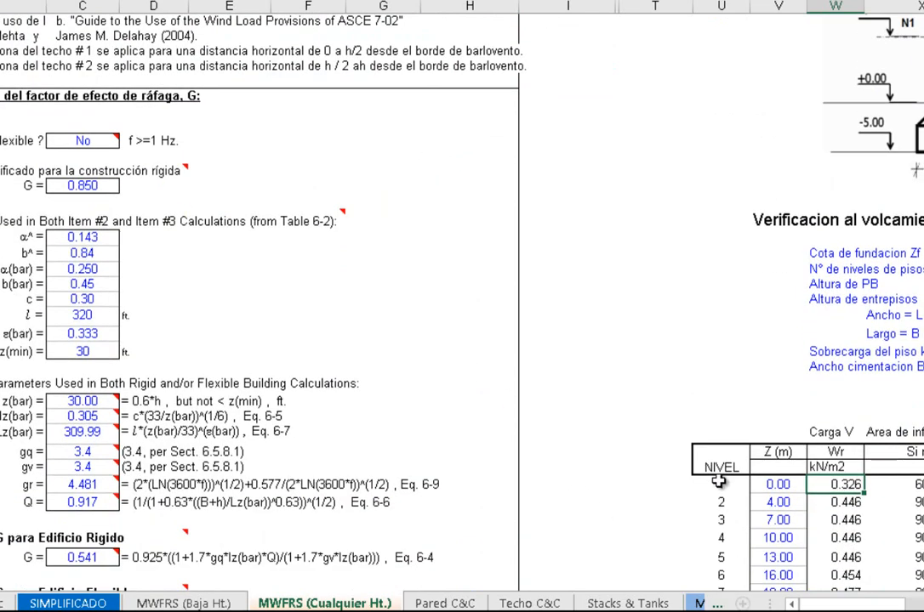
{"action": "scroll", "coordinate": [809, 441], "scroll_direction": "down", "scroll_amount": 1}
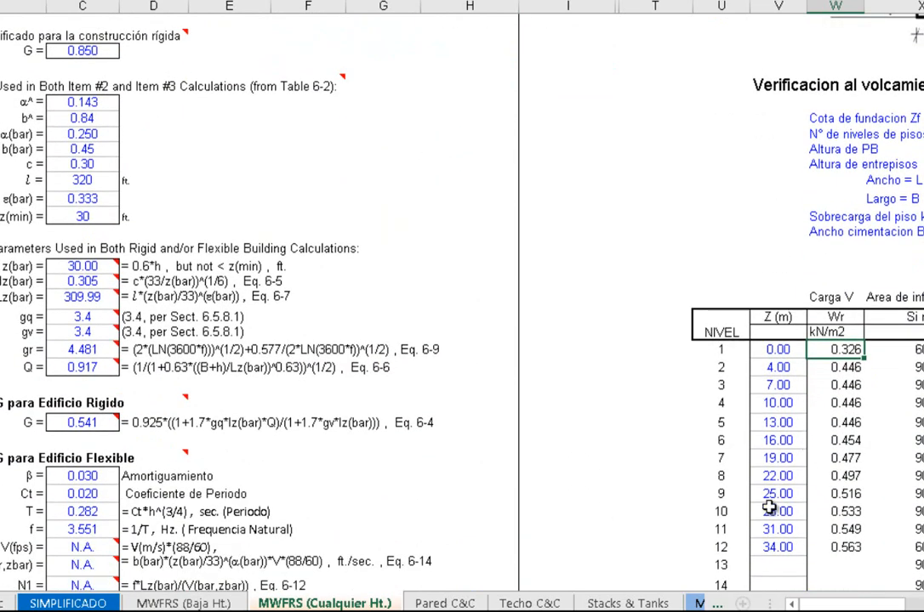
{"action": "left_click_drag", "start_coordinate": [804, 607], "coordinate": [852, 606]}
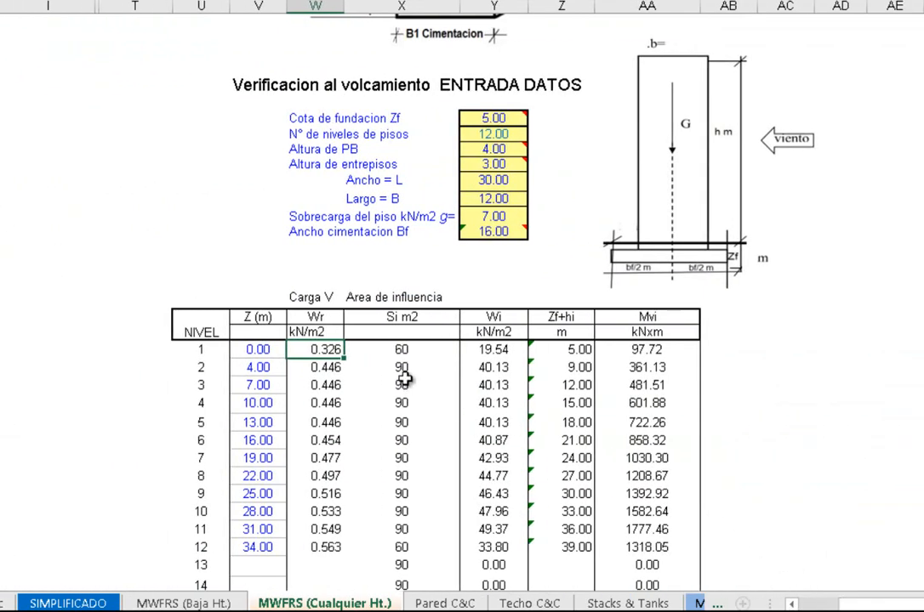
Check the Area de influencia (Si) values for levels 1 and 2 against the tributary heights in the building diagram
{"action": "left_click", "coordinate": [408, 349]}
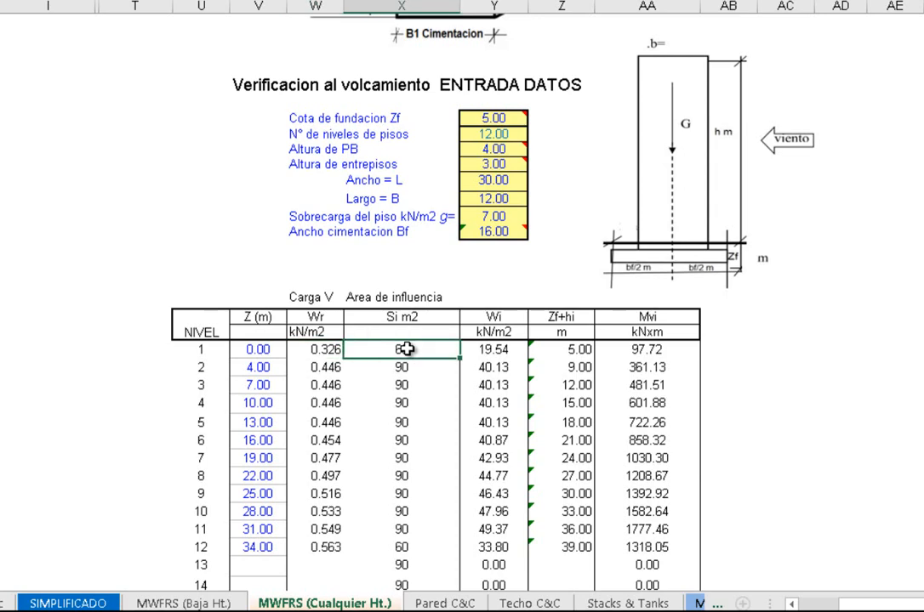
{"action": "scroll", "coordinate": [408, 311], "scroll_direction": "up", "scroll_amount": 5}
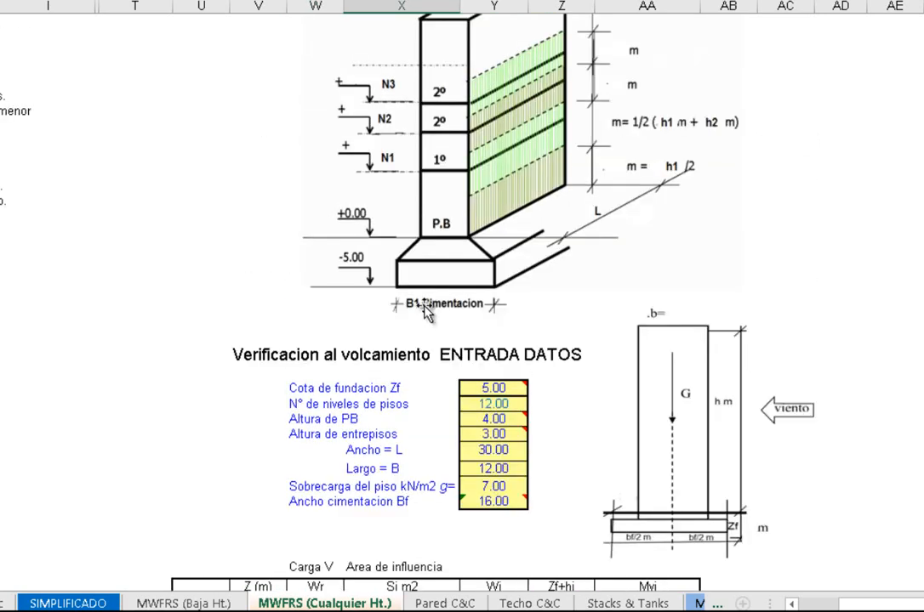
{"action": "scroll", "coordinate": [425, 387], "scroll_direction": "down", "scroll_amount": 5}
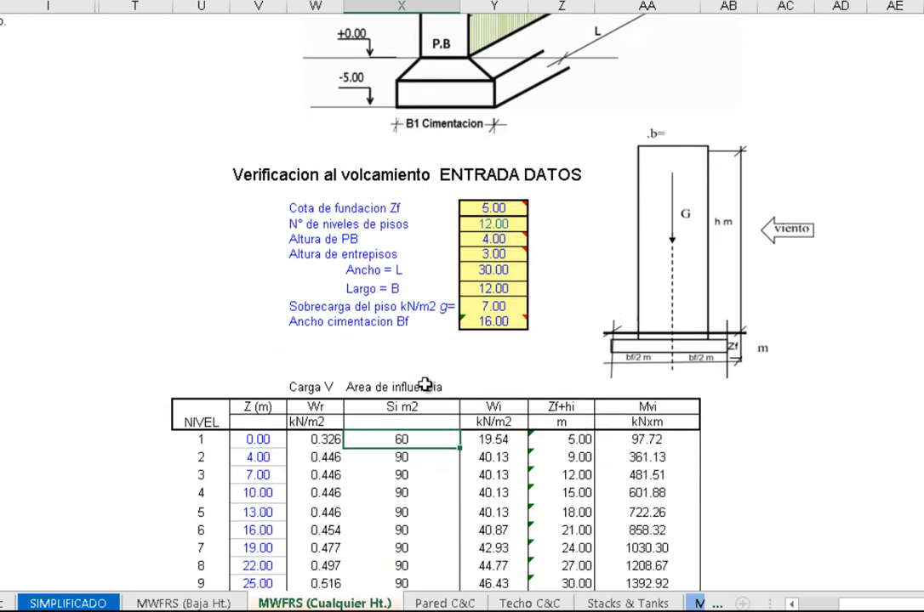
{"action": "left_click", "coordinate": [404, 367]}
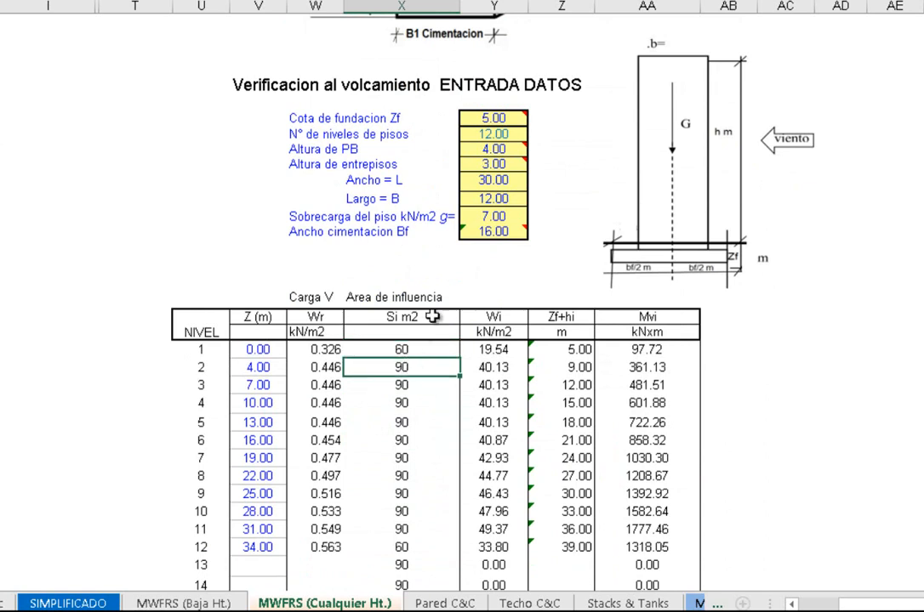
{"action": "scroll", "coordinate": [433, 310], "scroll_direction": "up", "scroll_amount": 3}
{"action": "scroll", "coordinate": [433, 310], "scroll_direction": "up", "scroll_amount": 3}
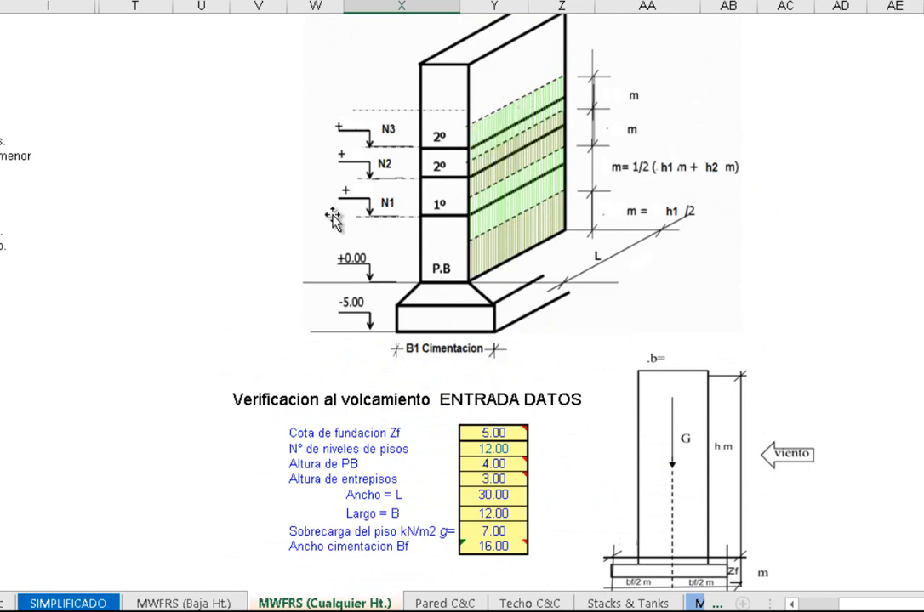
{"action": "scroll", "coordinate": [452, 302], "scroll_direction": "down", "scroll_amount": 7}
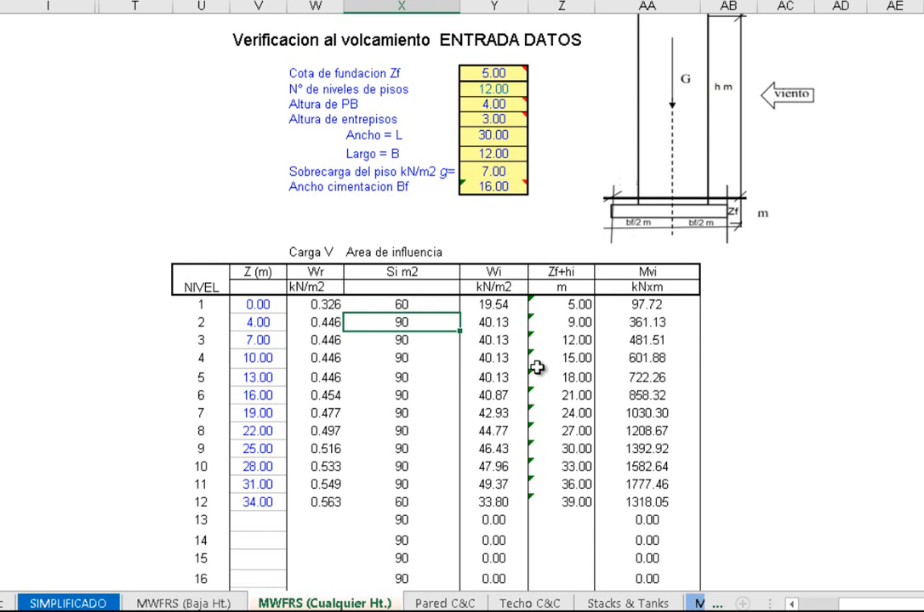
Inspect the level 1 Wi formula and compare the level 1 Zf+hi height with the Cota de fundacion Zf input
{"action": "left_click_drag", "start_coordinate": [532, 519], "coordinate": [539, 509]}
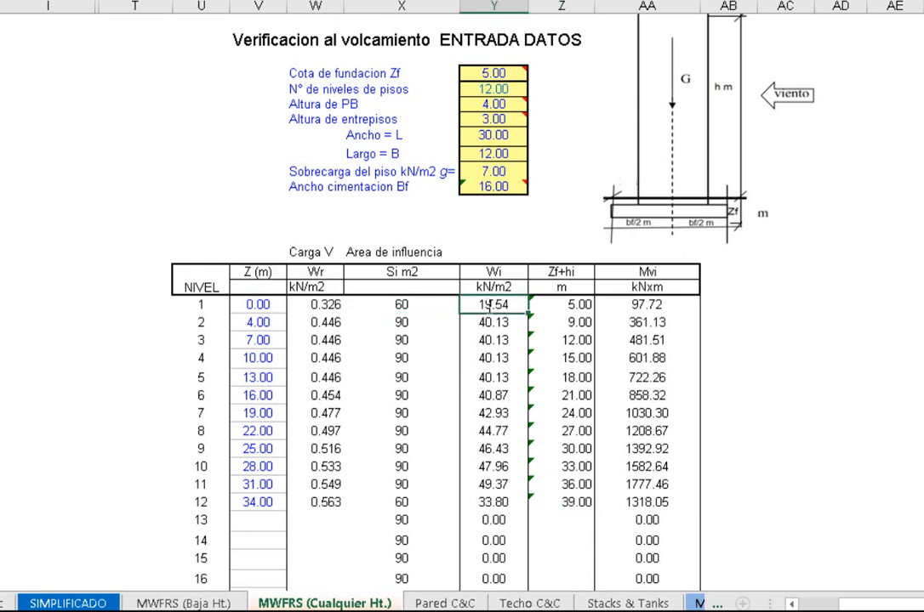
{"action": "double_click", "coordinate": [489, 305]}
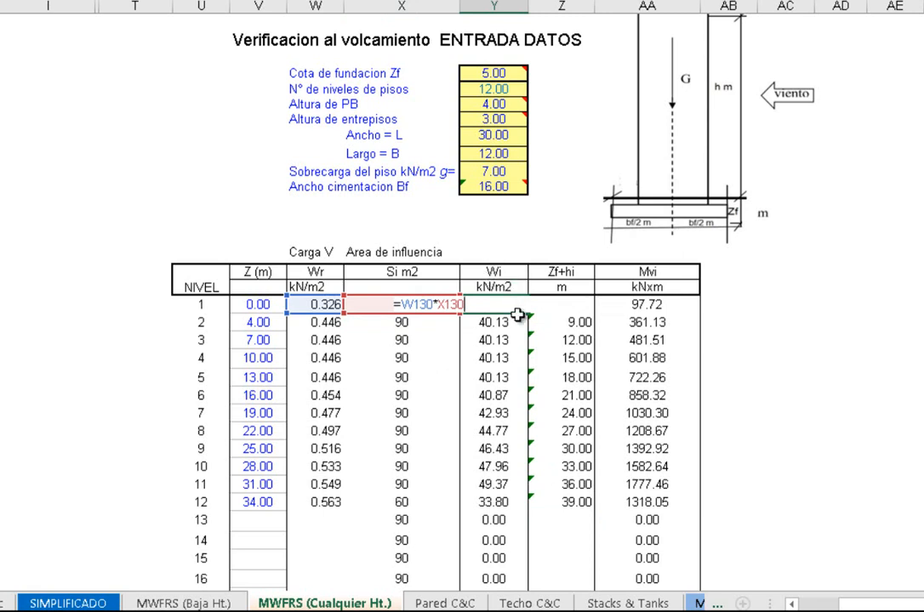
{"action": "left_click", "coordinate": [546, 345]}
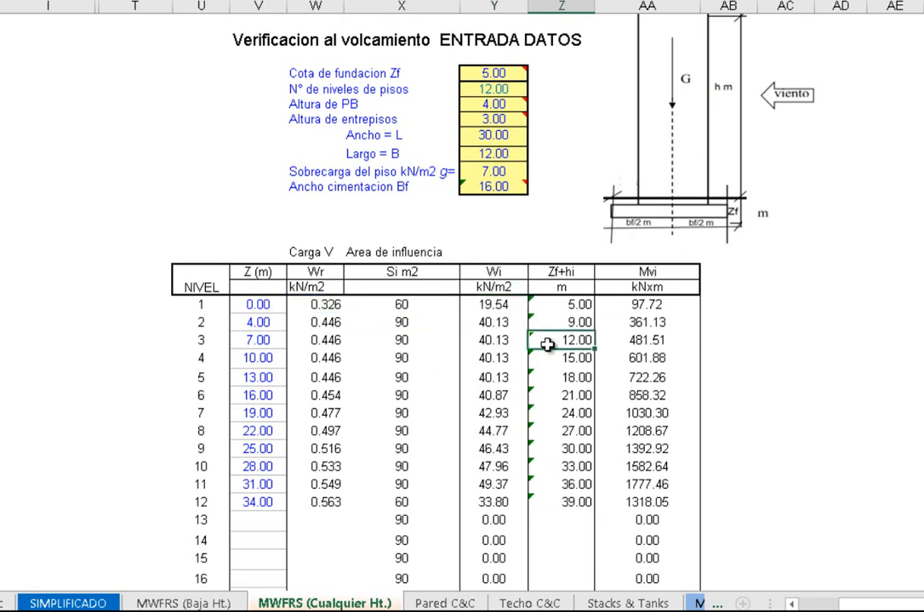
{"action": "left_click", "coordinate": [785, 358]}
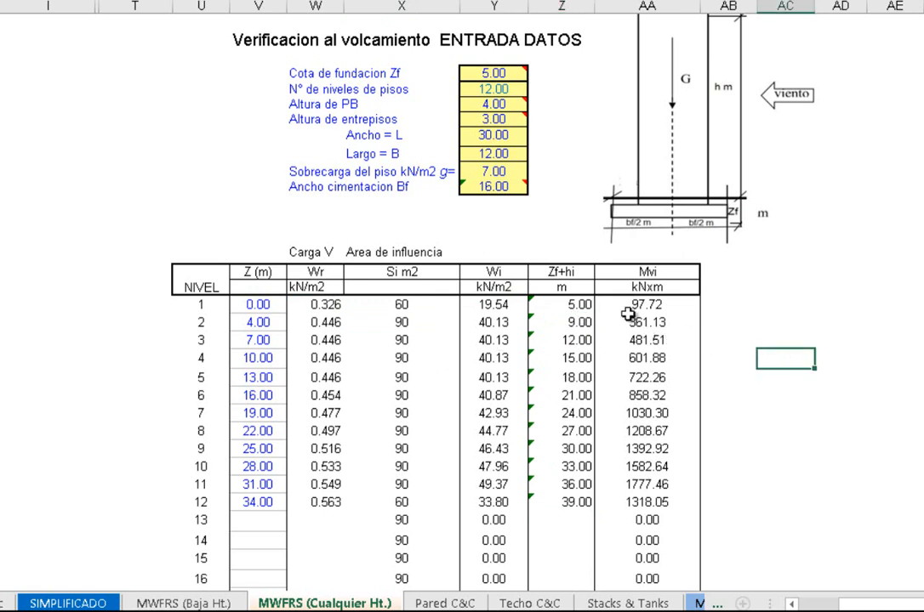
{"action": "left_click", "coordinate": [578, 304]}
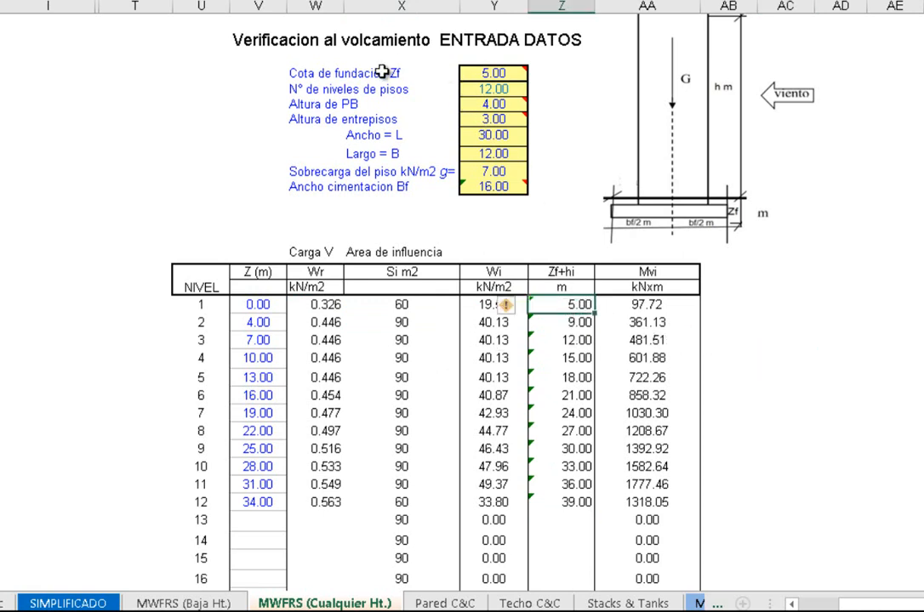
{"action": "left_click", "coordinate": [473, 72]}
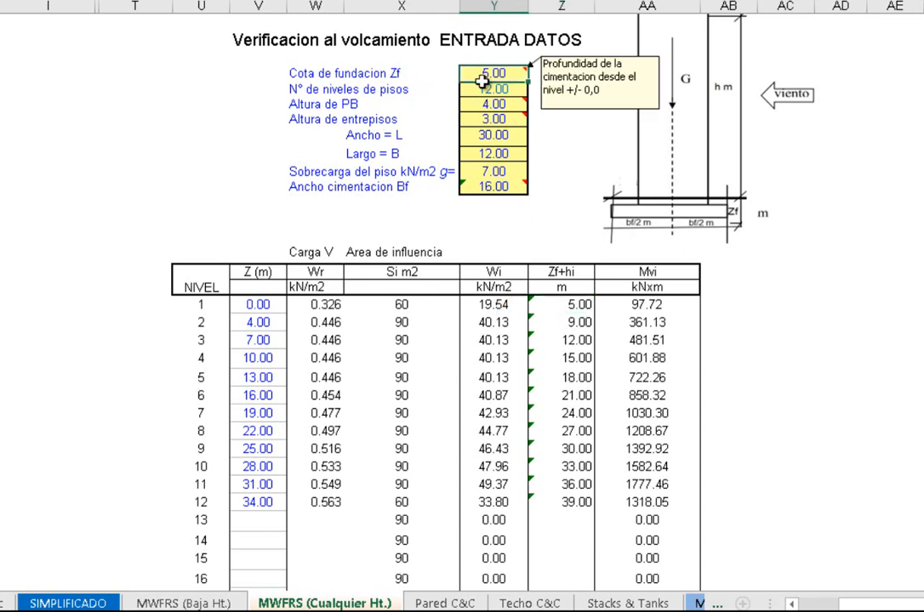
Inspect the level 1 Mvi moment formula and look over the moments for the remaining levels
{"action": "left_click", "coordinate": [639, 307]}
{"action": "double_click", "coordinate": [638, 307]}
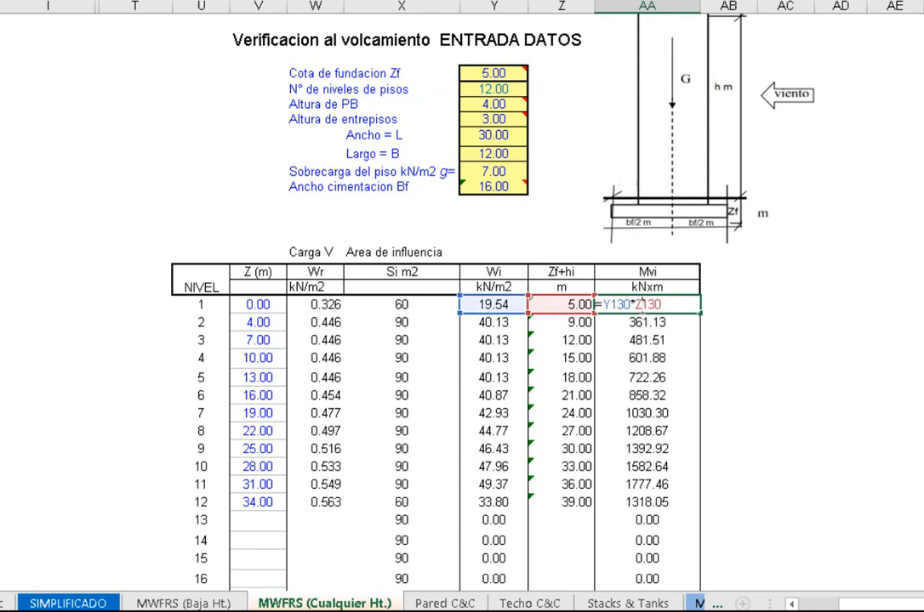
{"action": "scroll", "coordinate": [614, 339], "scroll_direction": "down", "scroll_amount": 1}
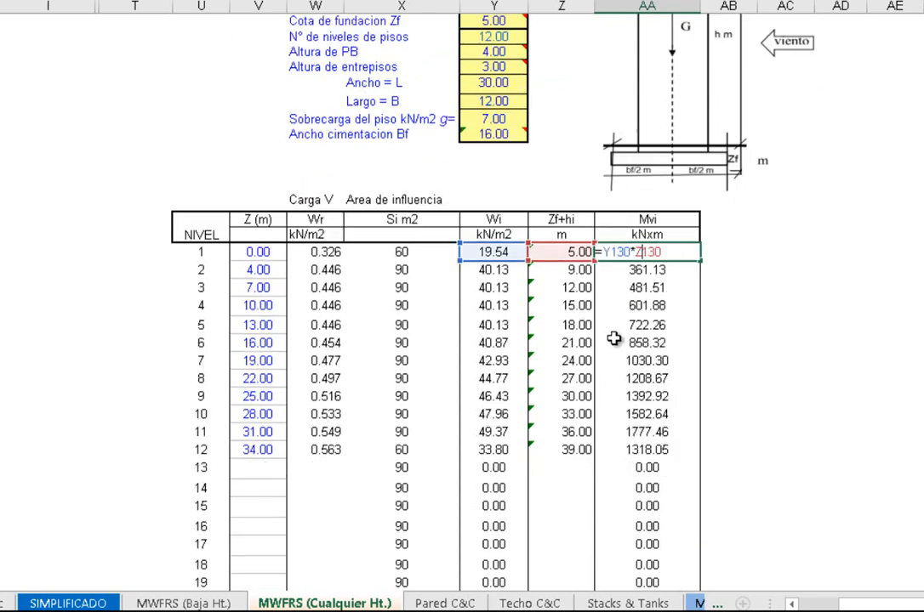
{"action": "scroll", "coordinate": [613, 340], "scroll_direction": "down", "scroll_amount": 1}
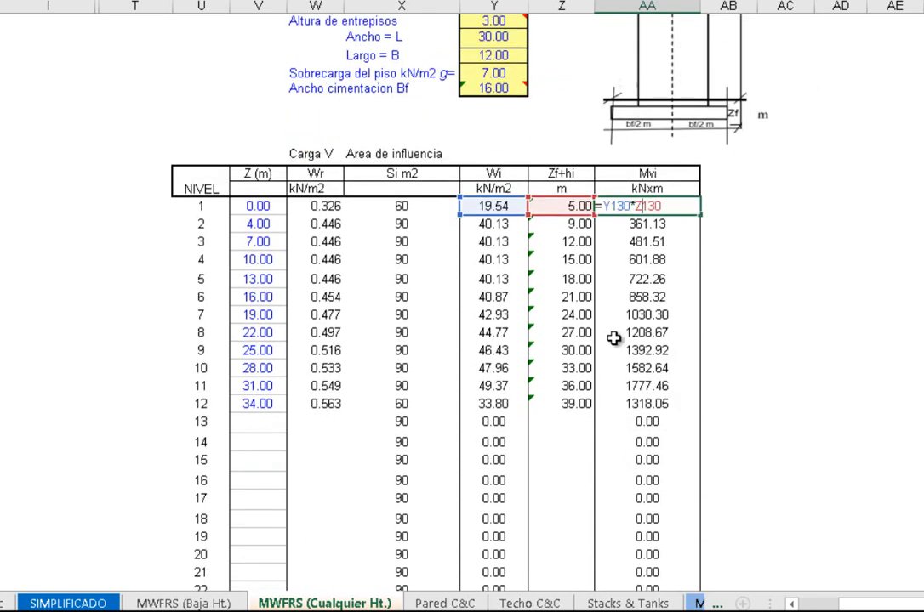
{"action": "key", "text": "Return"}
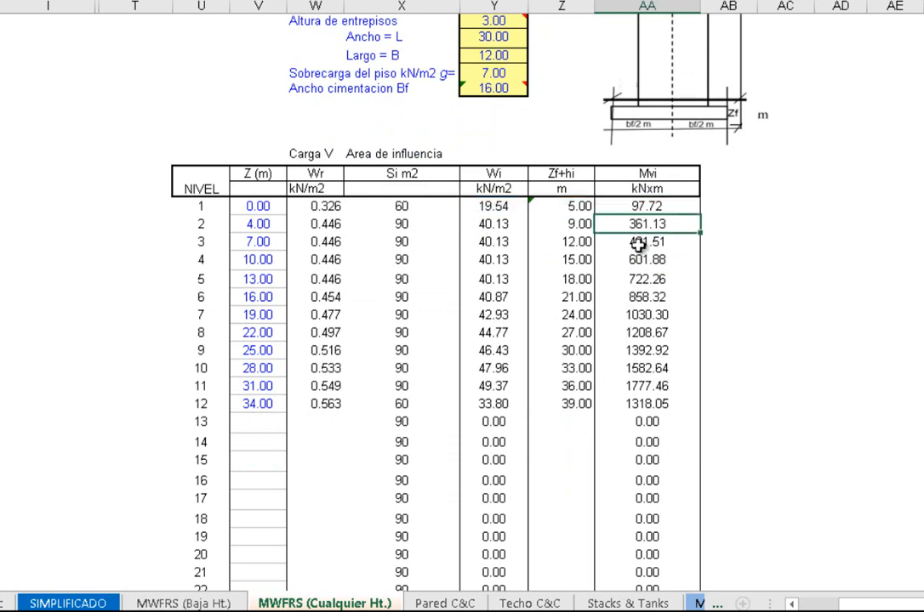
Inspect the level 4 and level 12 Mvi moment formulas and compare the Si influence areas of levels 12 and 1
{"action": "left_click", "coordinate": [641, 244]}
{"action": "double_click", "coordinate": [643, 258]}
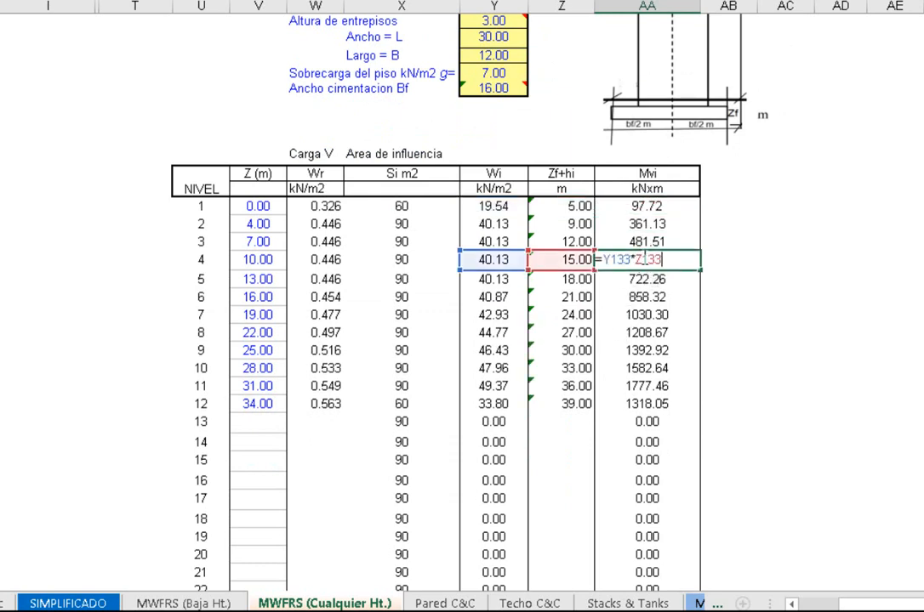
{"action": "double_click", "coordinate": [645, 404]}
{"action": "left_click", "coordinate": [383, 420]}
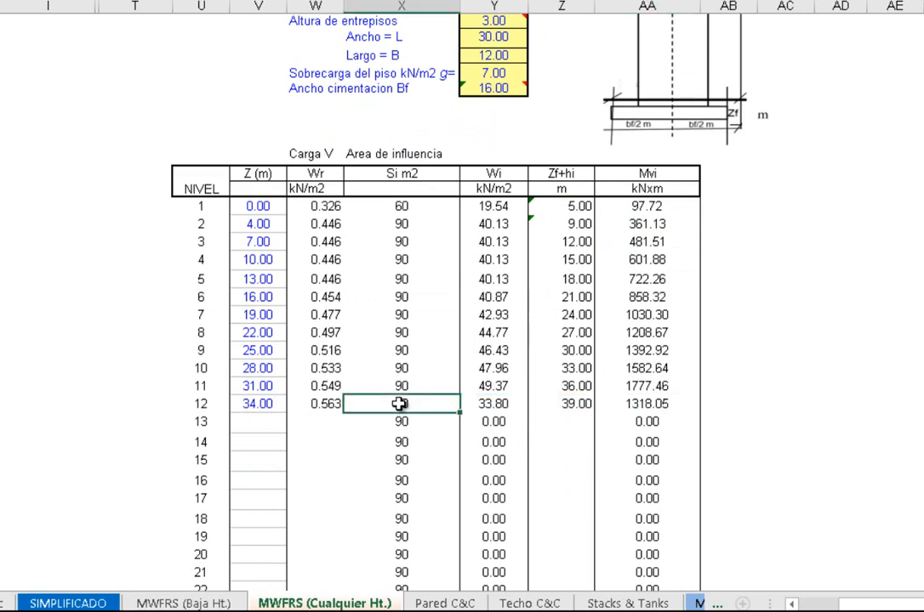
{"action": "left_click", "coordinate": [400, 207]}
Inspect the ΣMV total formula and trace its references through the Mvi column, leaving the formula unmodified
{"action": "scroll", "coordinate": [448, 407], "scroll_direction": "down", "scroll_amount": 5}
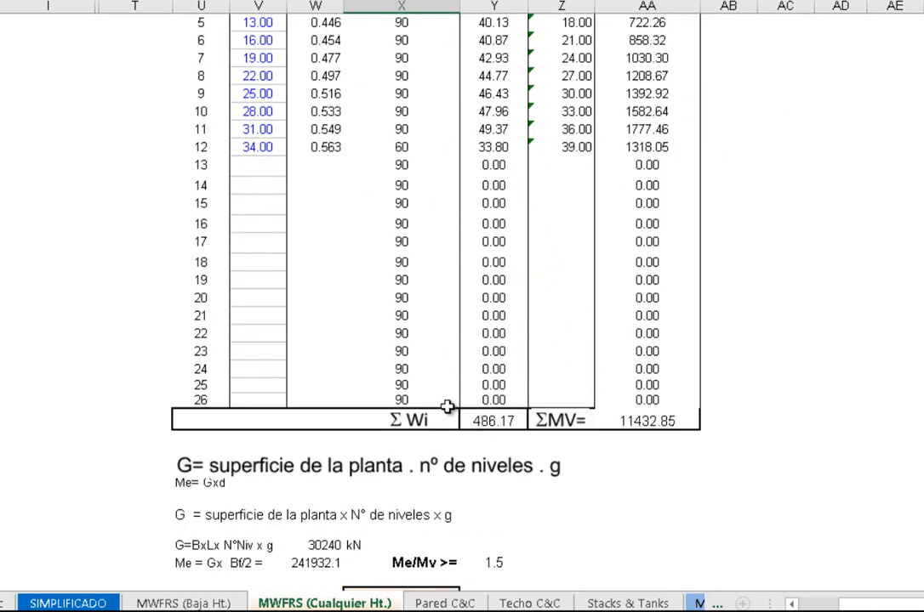
{"action": "double_click", "coordinate": [644, 423]}
{"action": "scroll", "coordinate": [646, 425], "scroll_direction": "up", "scroll_amount": 5}
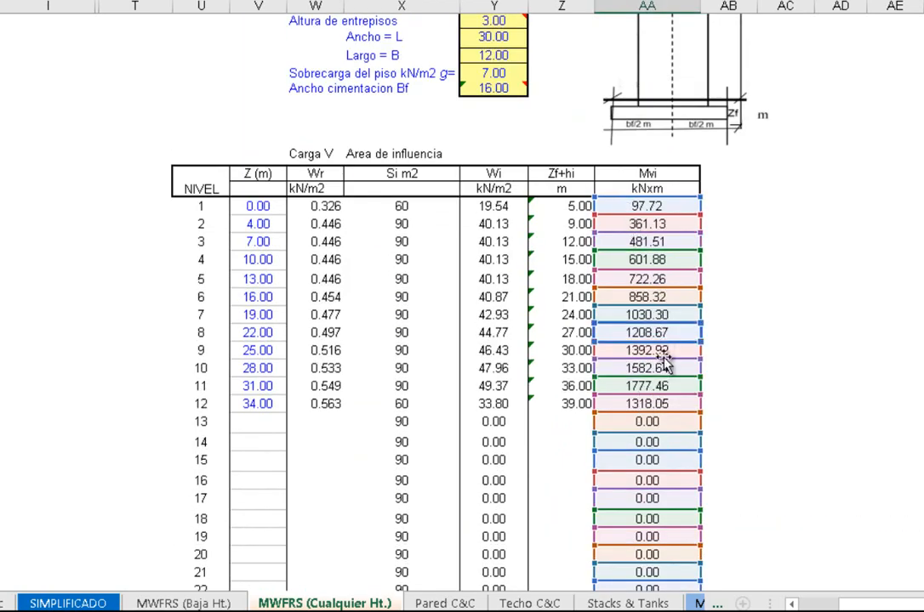
{"action": "scroll", "coordinate": [669, 272], "scroll_direction": "up", "scroll_amount": 1}
{"action": "scroll", "coordinate": [669, 272], "scroll_direction": "up", "scroll_amount": 3}
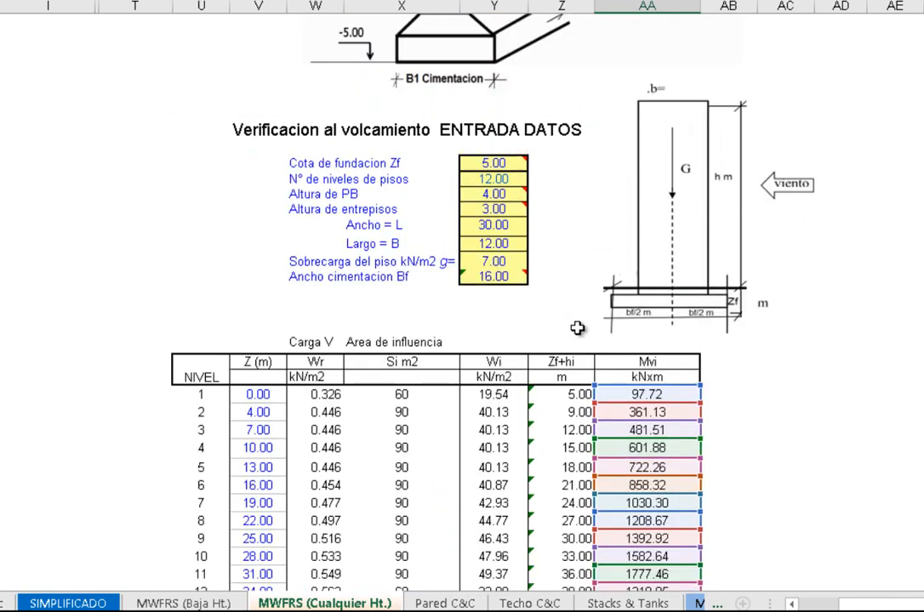
{"action": "scroll", "coordinate": [586, 315], "scroll_direction": "down", "scroll_amount": 10}
{"action": "key", "text": "Escape"}
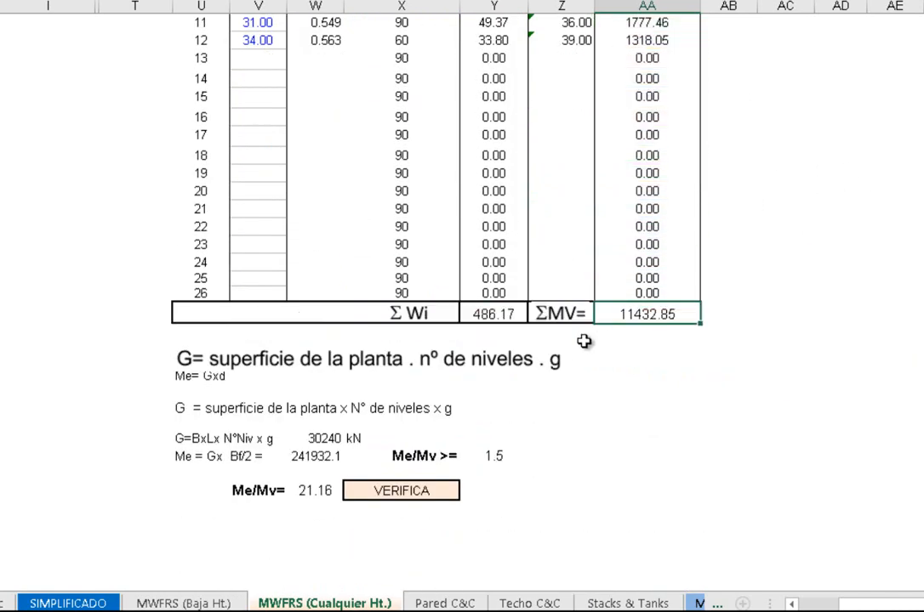
Review the definitions of the stabilizing moment Me and the building weight G below the overturning table
{"action": "scroll", "coordinate": [578, 349], "scroll_direction": "down", "scroll_amount": 1}
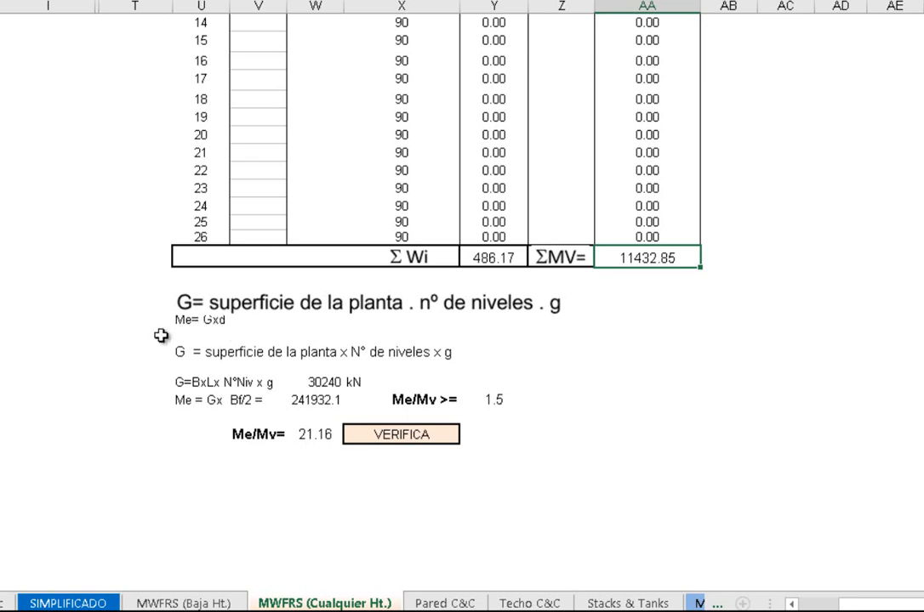
{"action": "left_click", "coordinate": [182, 320]}
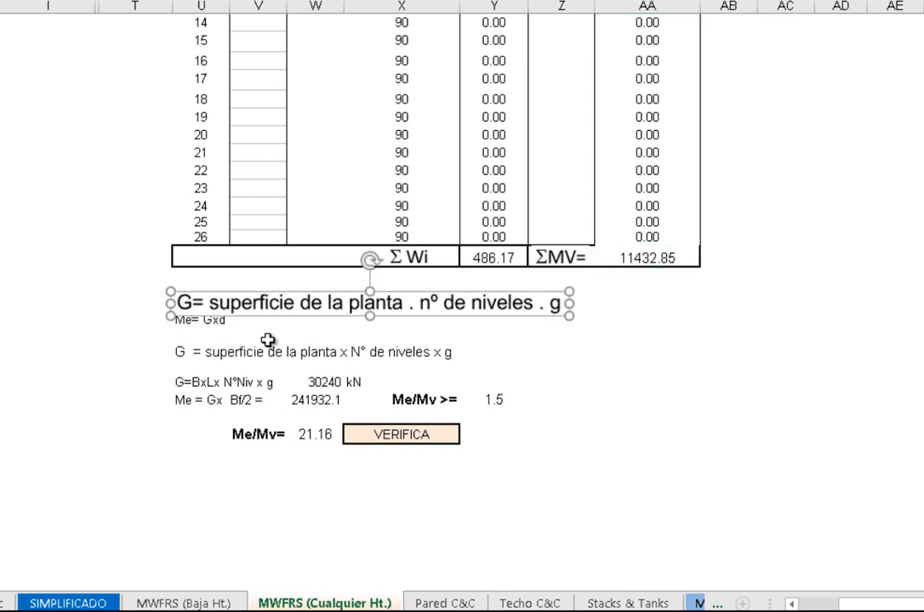
{"action": "left_click", "coordinate": [287, 350]}
{"action": "left_click", "coordinate": [280, 332]}
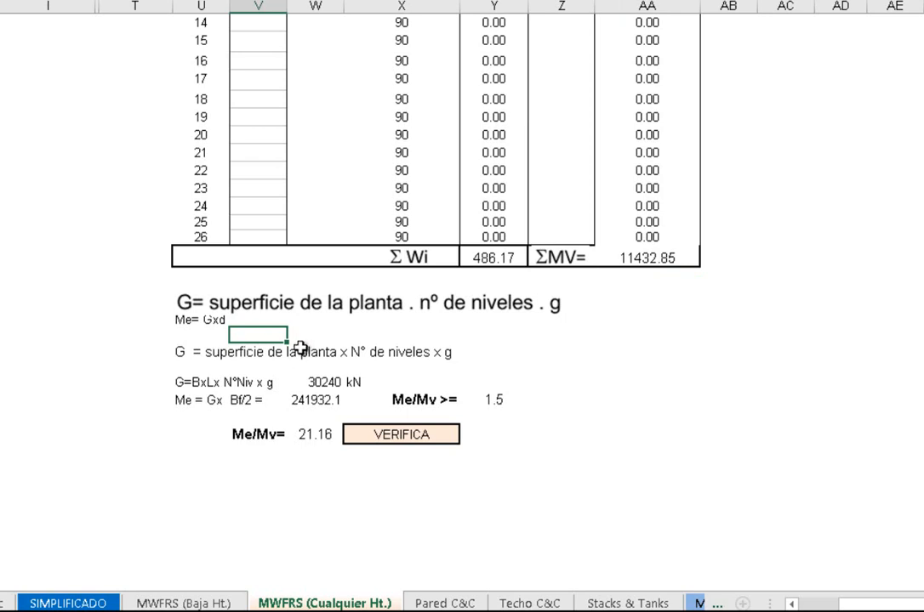
{"action": "left_click", "coordinate": [180, 353]}
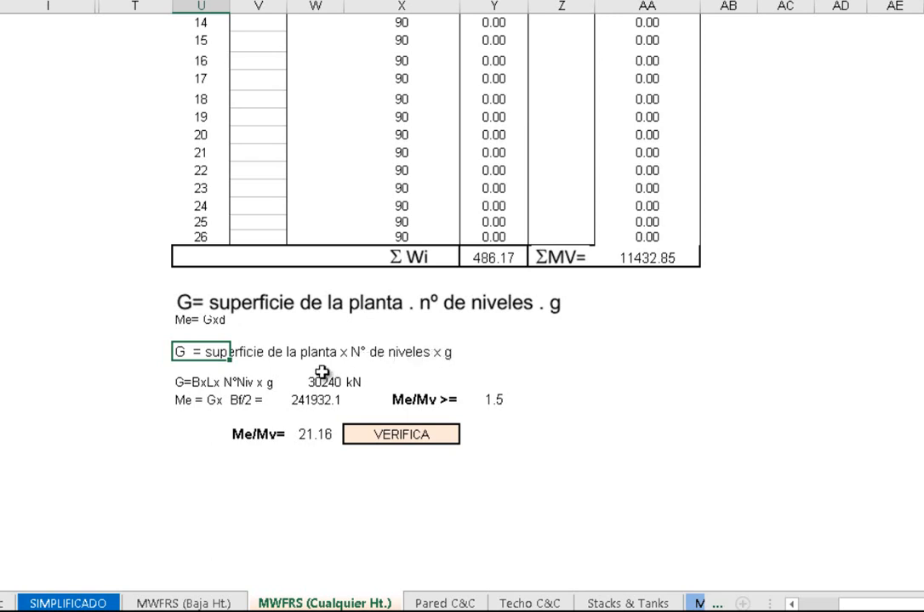
Inspect the building weight G formula and trace its references to the width, length, number of levels and floor load inputs
{"action": "scroll", "coordinate": [322, 374], "scroll_direction": "down", "scroll_amount": 1}
{"action": "left_click", "coordinate": [326, 327]}
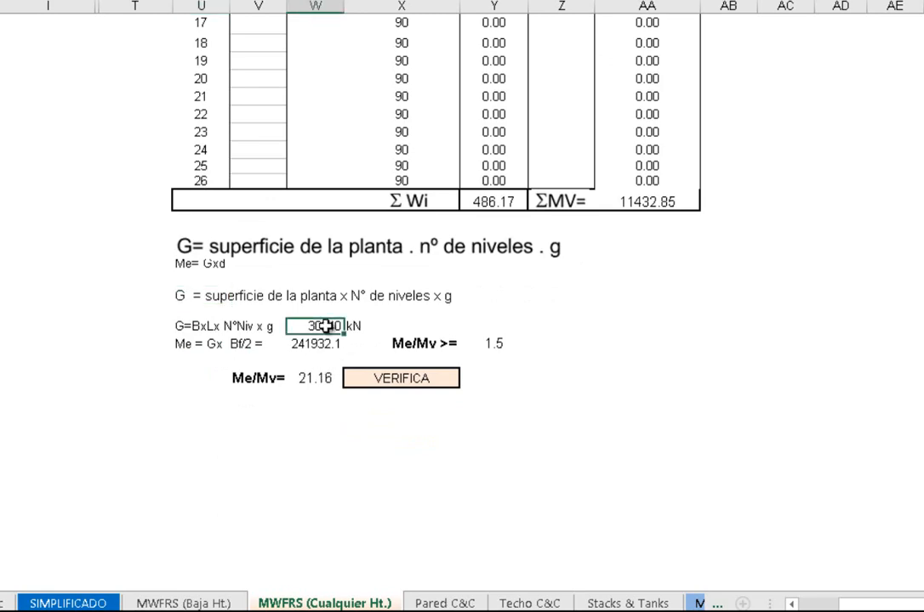
{"action": "double_click", "coordinate": [325, 326]}
{"action": "key", "text": "Escape"}
{"action": "scroll", "coordinate": [334, 321], "scroll_direction": "up", "scroll_amount": 12}
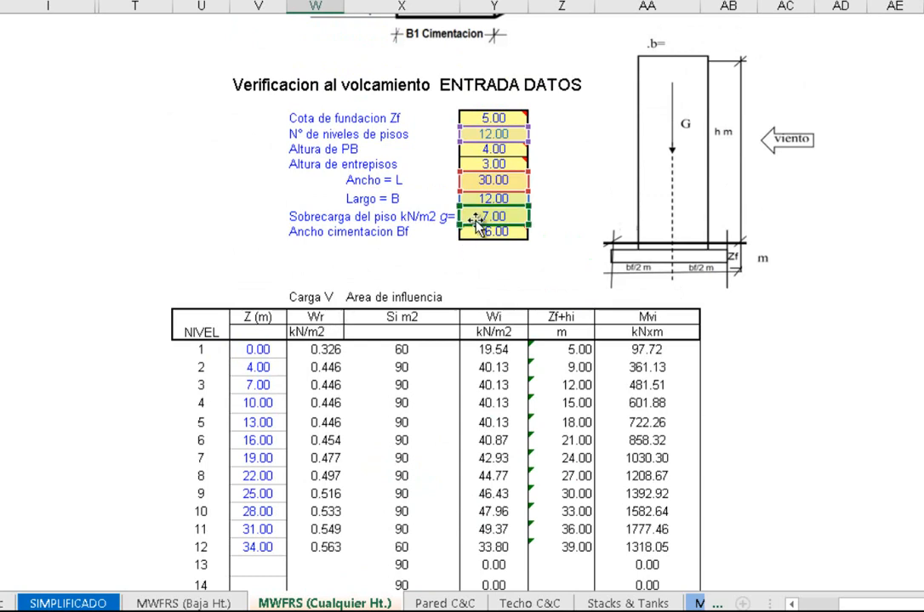
{"action": "scroll", "coordinate": [476, 224], "scroll_direction": "down", "scroll_amount": 12}
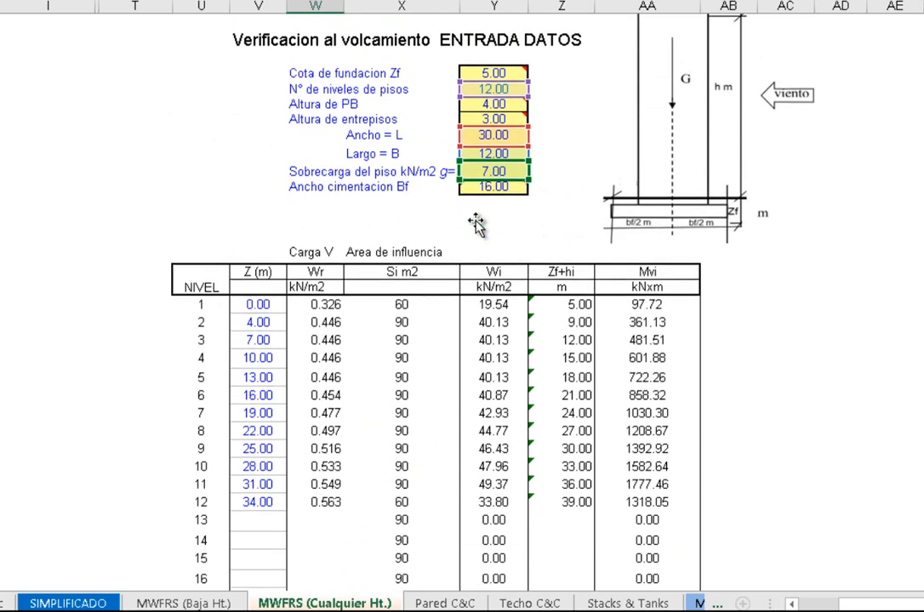
{"action": "scroll", "coordinate": [369, 325], "scroll_direction": "down", "scroll_amount": 1}
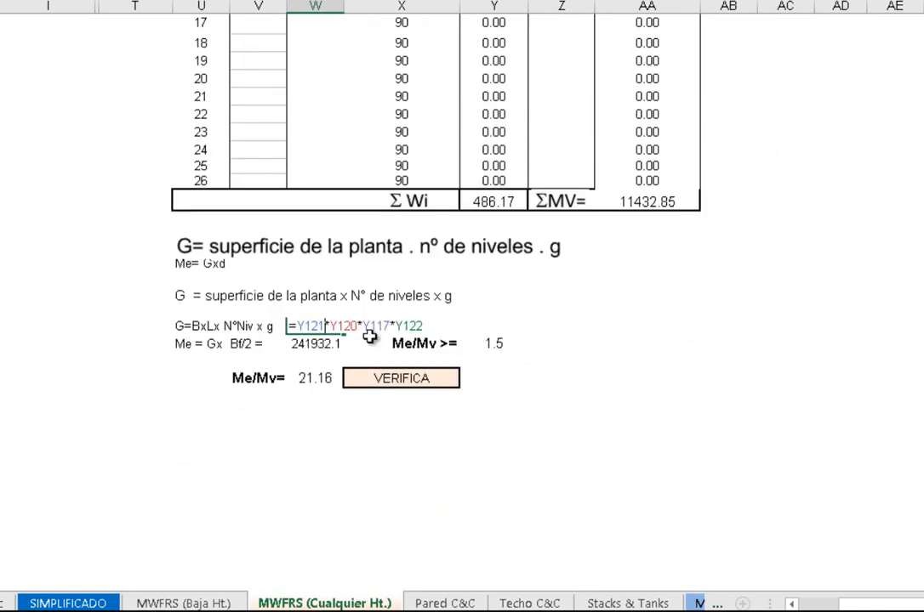
{"action": "key", "text": "Escape"}
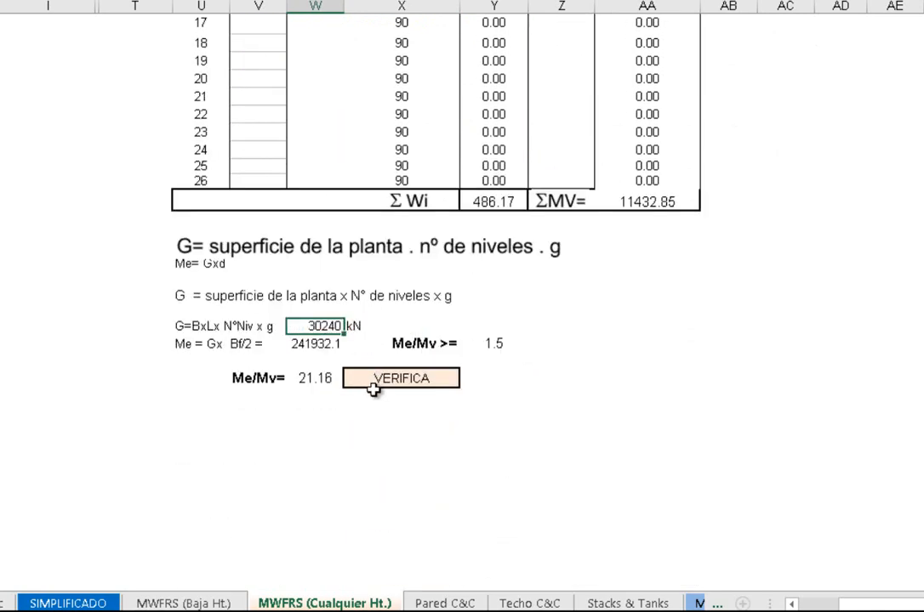
Inspect the stabilizing moment Me formula, which multiplies G by half the foundation width Bf, without changing it
{"action": "double_click", "coordinate": [301, 343]}
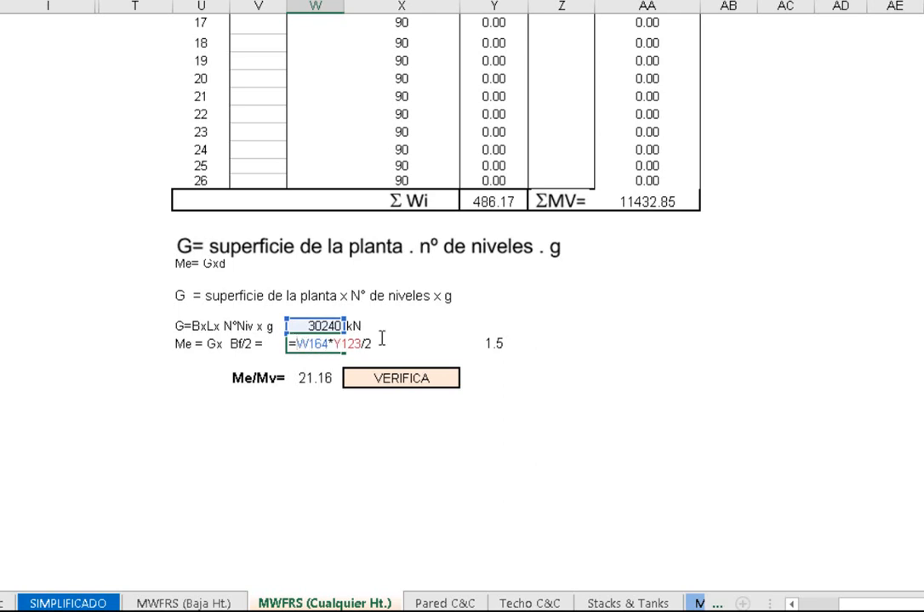
{"action": "key", "text": "Escape"}
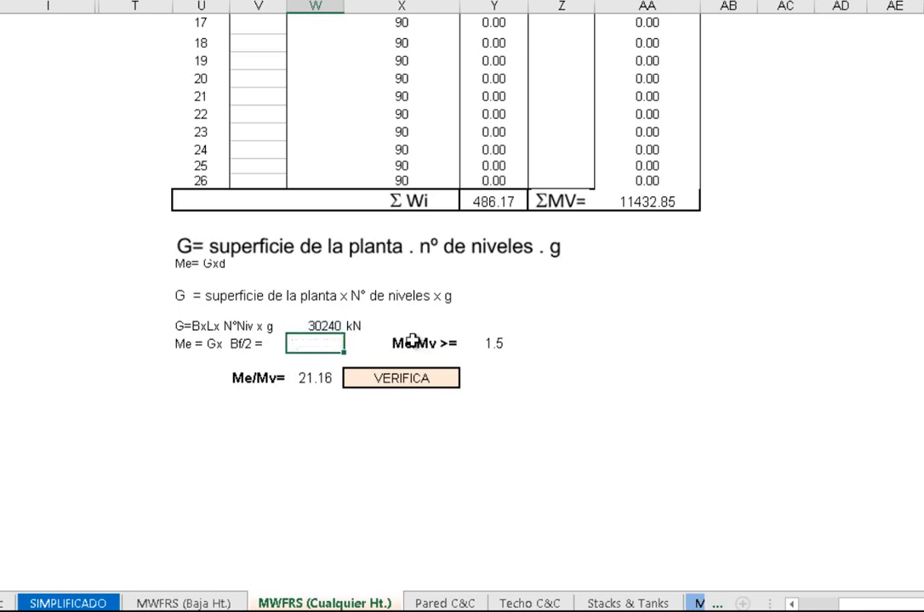
{"action": "left_click", "coordinate": [360, 412]}
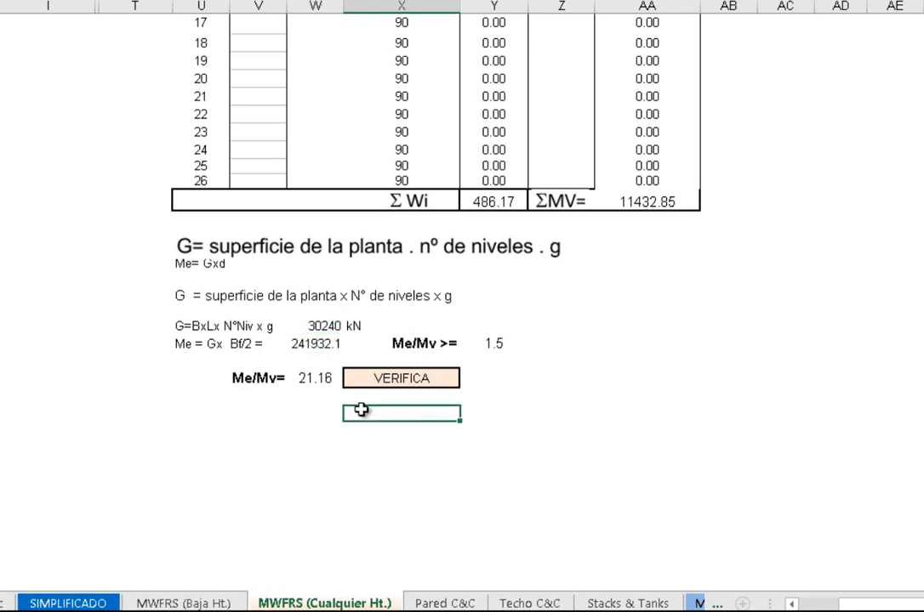
Inspect the Me/Mv ratio formula and its references to the stabilizing moment and the total overturning moment
{"action": "left_click", "coordinate": [315, 377]}
{"action": "double_click", "coordinate": [316, 377]}
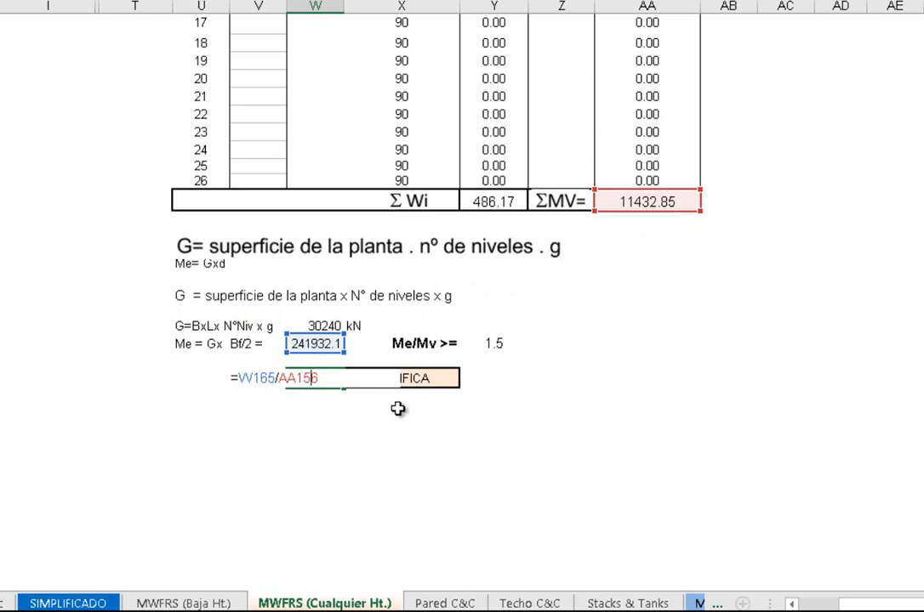
{"action": "key", "text": "Return"}
Check the minimum required Me/Mv ratio and inspect the SI formula in the verification result cell
{"action": "left_click", "coordinate": [494, 343]}
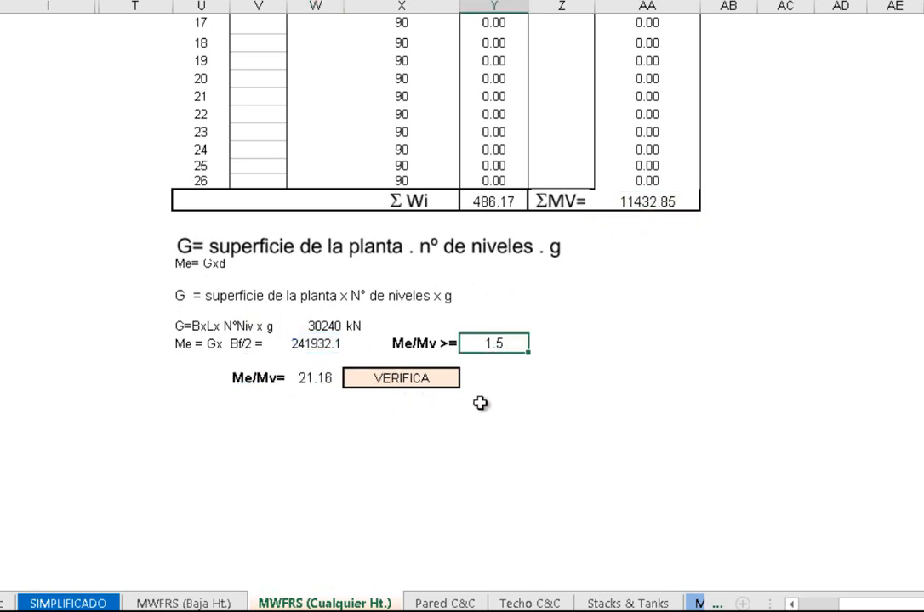
{"action": "left_click", "coordinate": [408, 379]}
{"action": "double_click", "coordinate": [408, 378]}
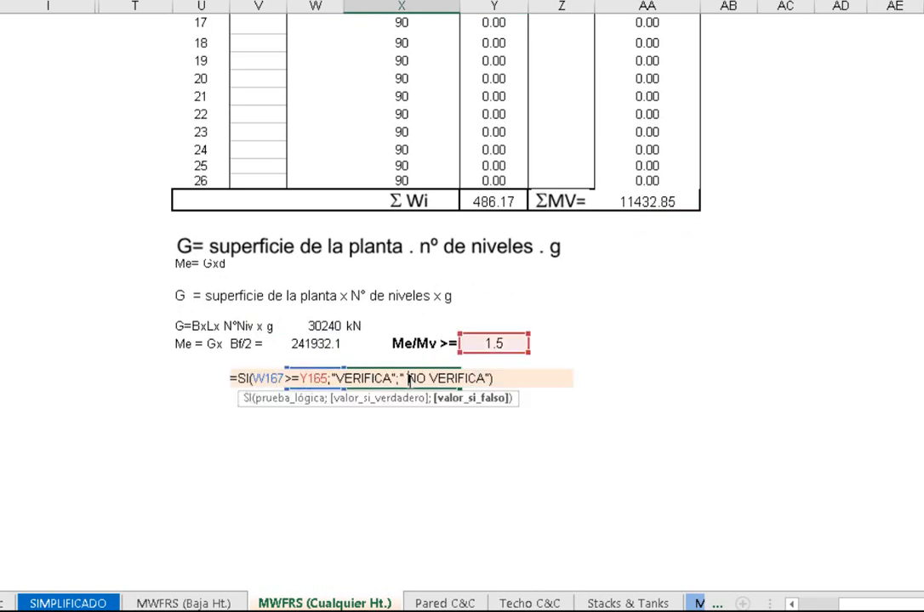